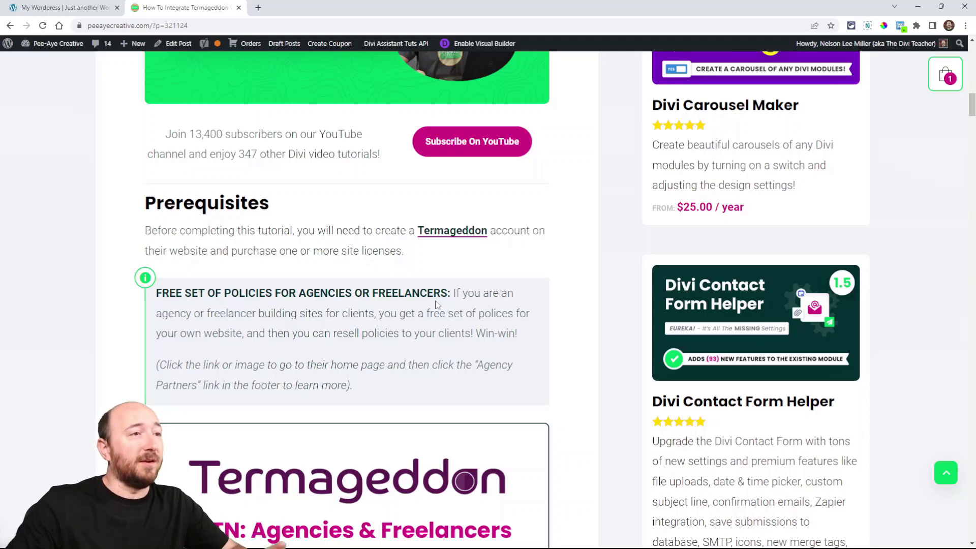
Step: Read the tutorial's prerequisites, switch to the Termageddon website and open its Agency Partners page
scroll(439, 301, "down", 3)
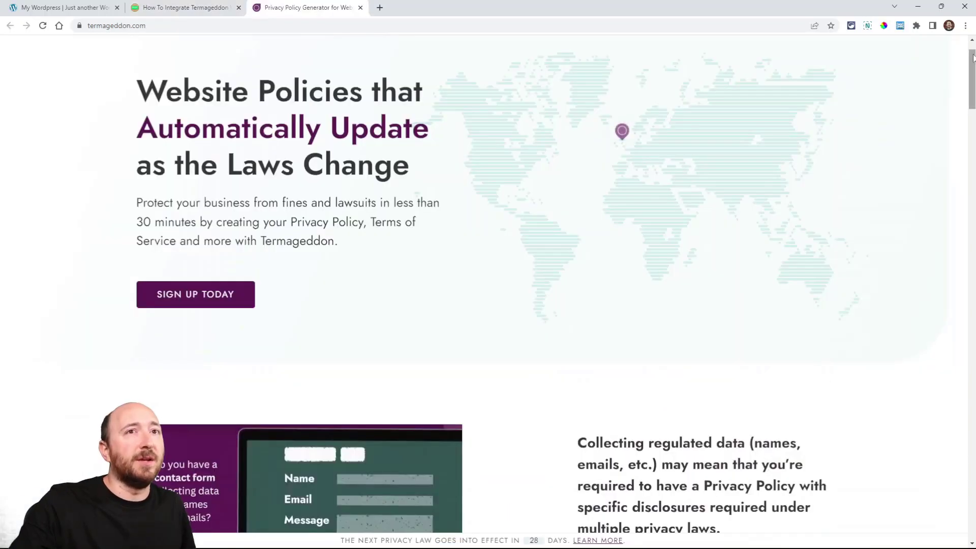
scroll(488, 285, "down", 20)
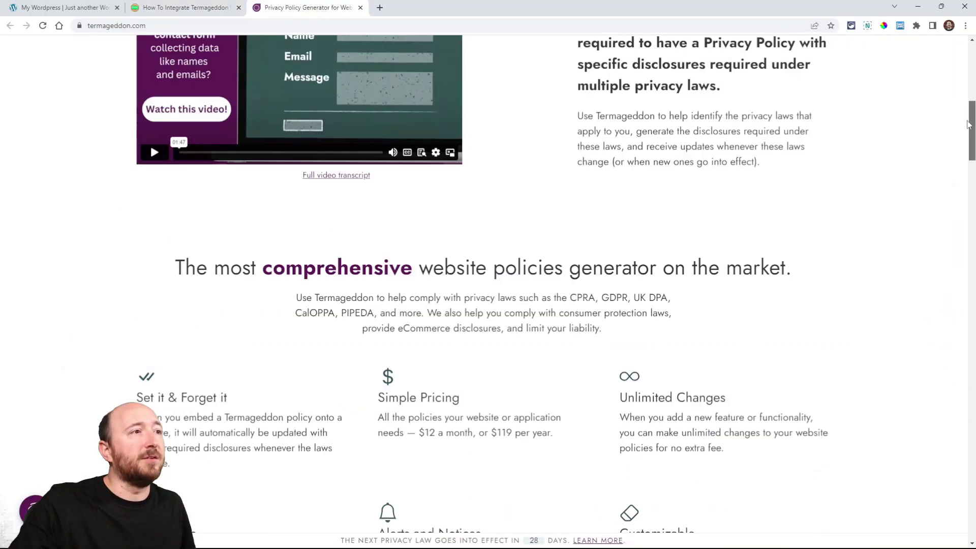
scroll(951, 497, "down", 20)
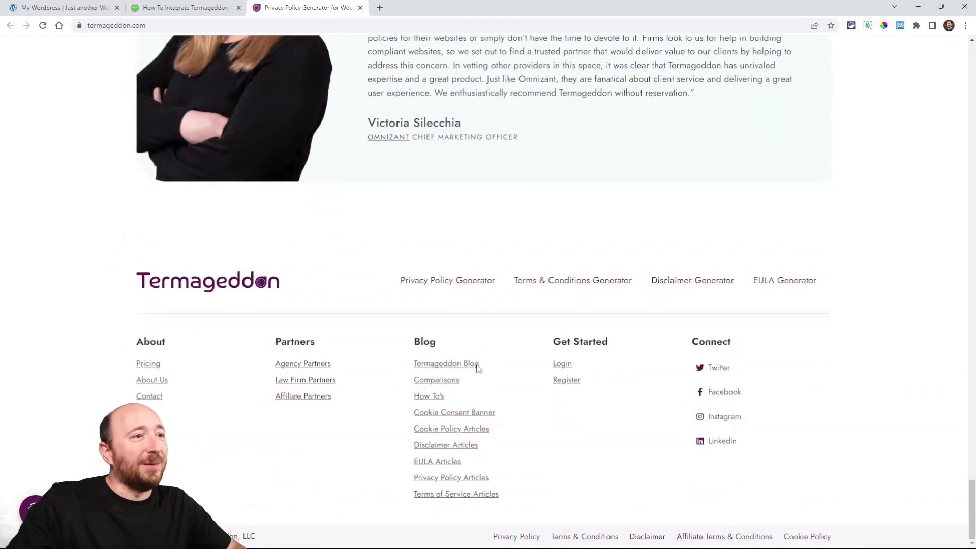
left_click(296, 369)
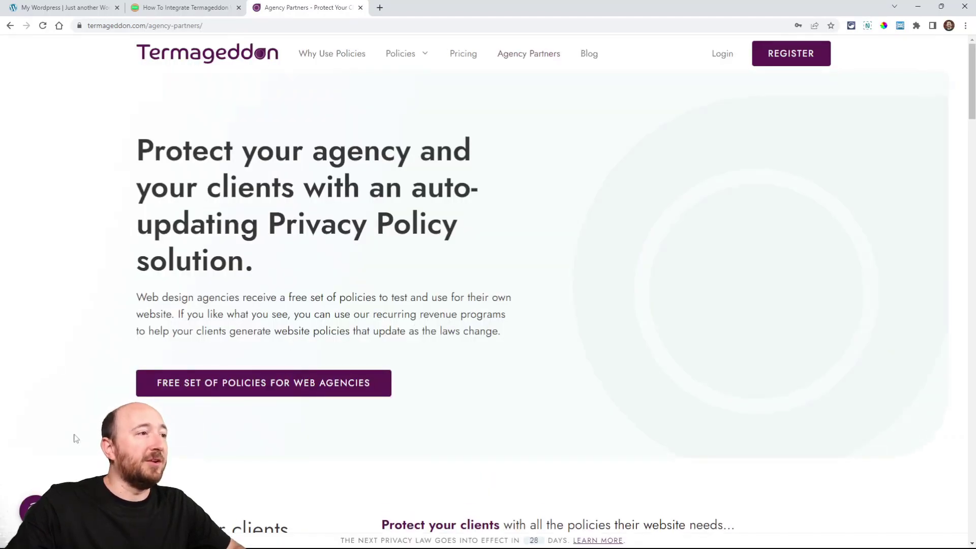
Step: Review the free policies offer for web agencies, then return to the tutorial and continue past the prerequisites
scroll(316, 290, "down", 2)
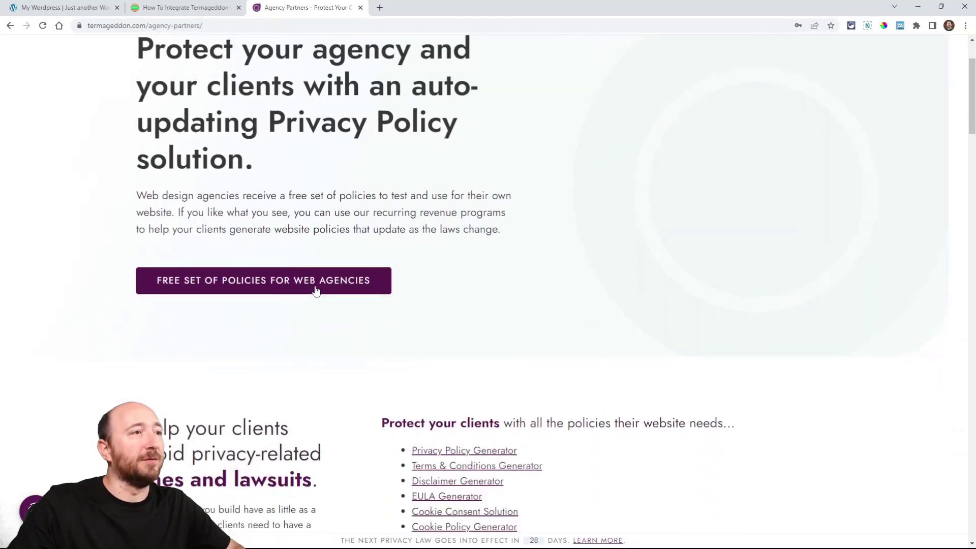
scroll(525, 307, "down", 3)
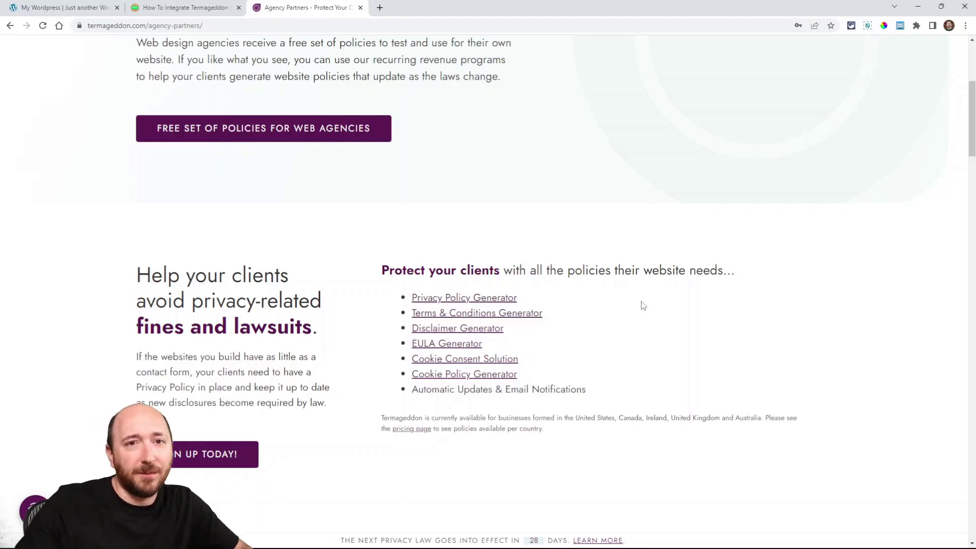
scroll(584, 268, "up", 5)
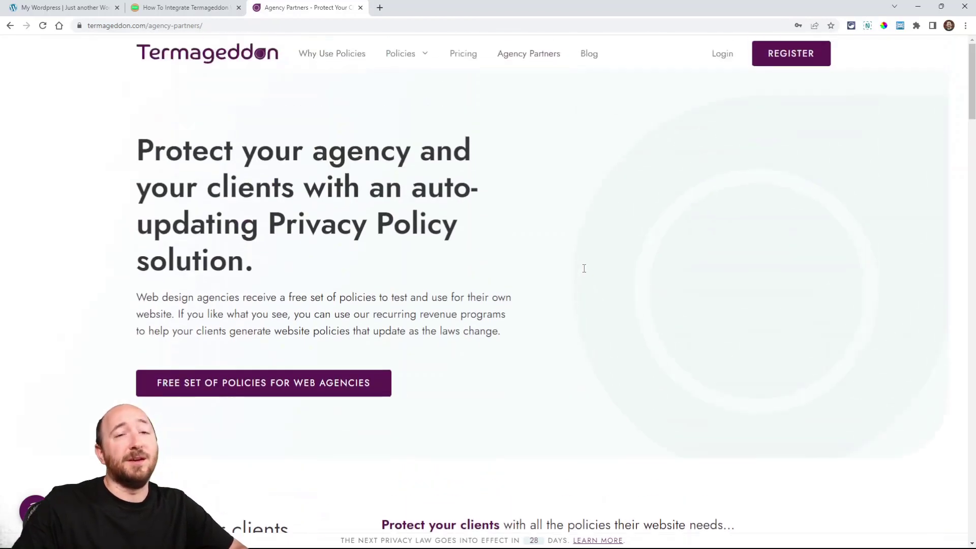
key("ctrl+shift+Tab")
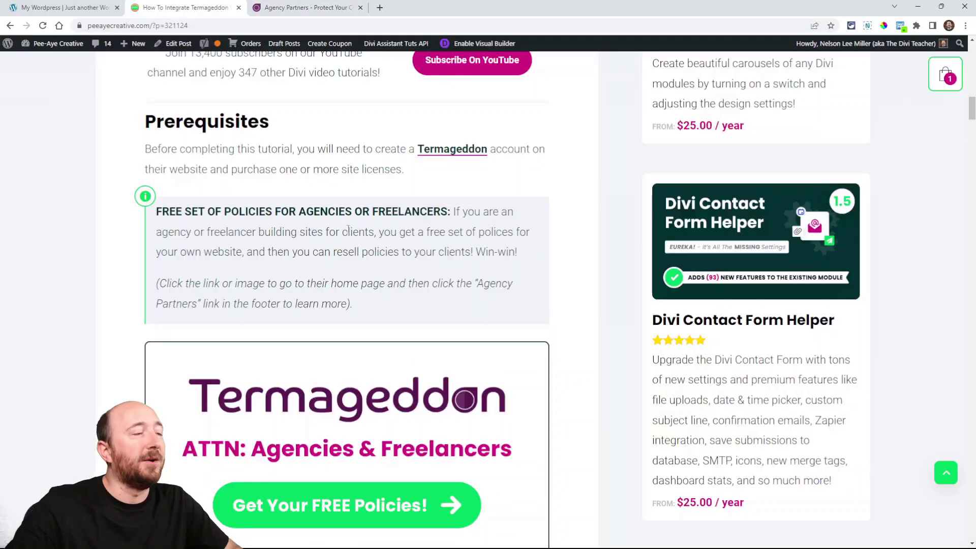
scroll(461, 276, "down", 7)
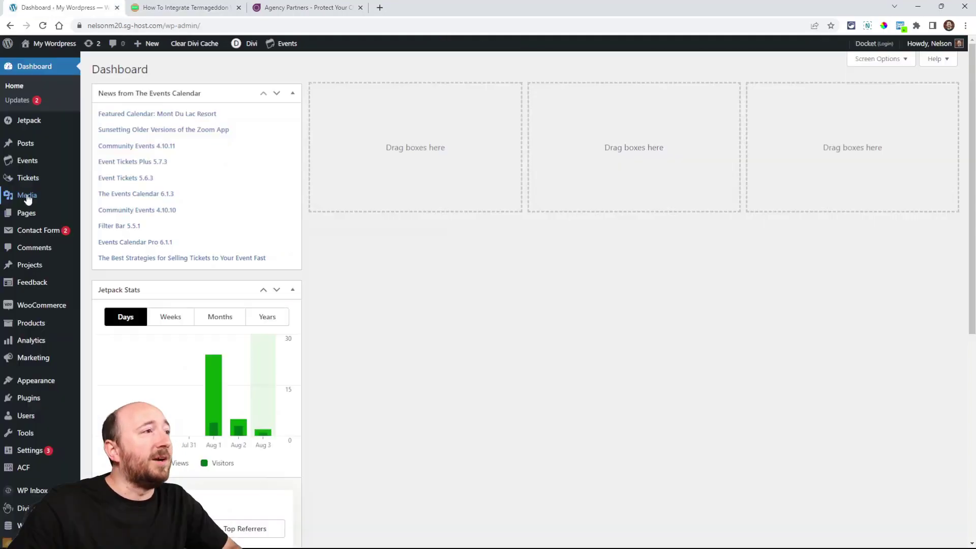
Step: Publish a new WordPress page titled "Privacy Policy" and enable the Divi Builder on it
mouse_move(20, 219)
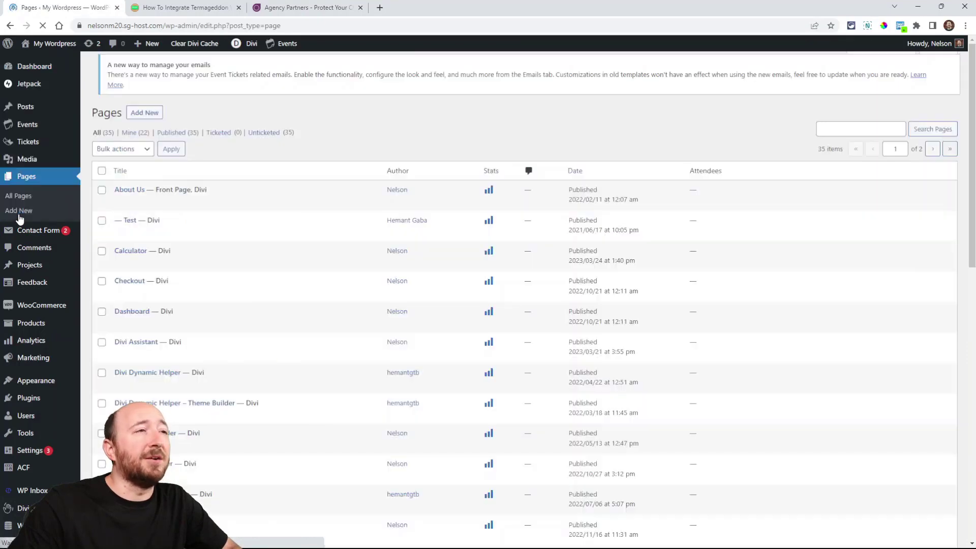
left_click(144, 71)
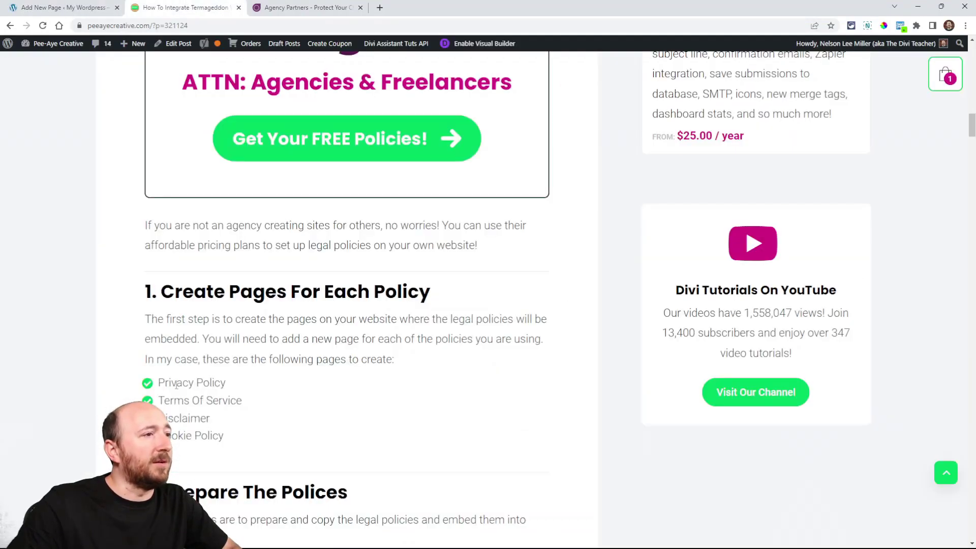
left_click(43, 7)
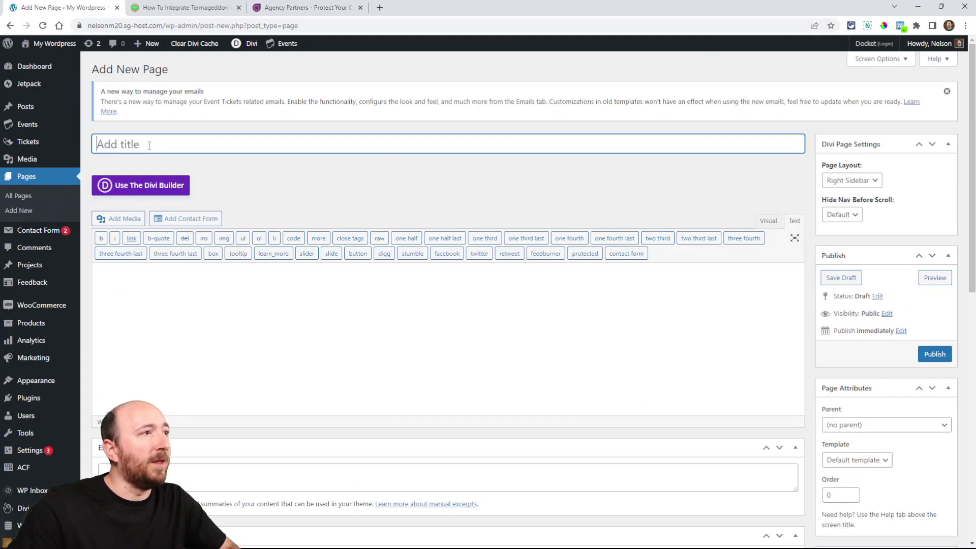
type("Privac")
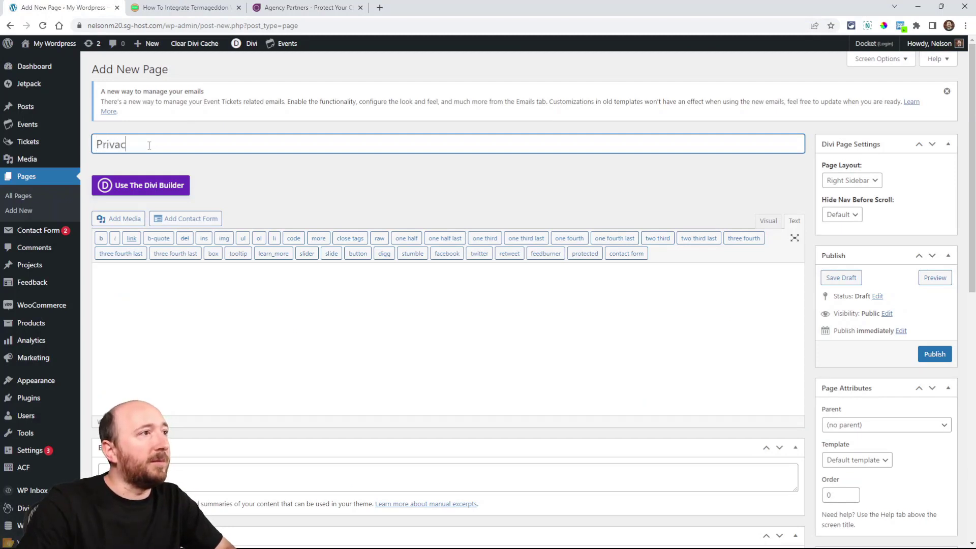
type("y P")
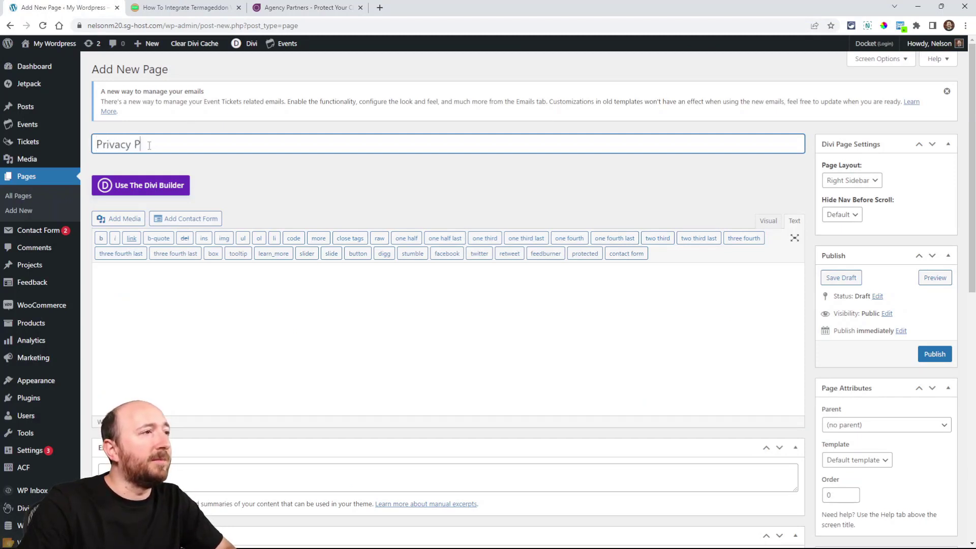
type("olicy")
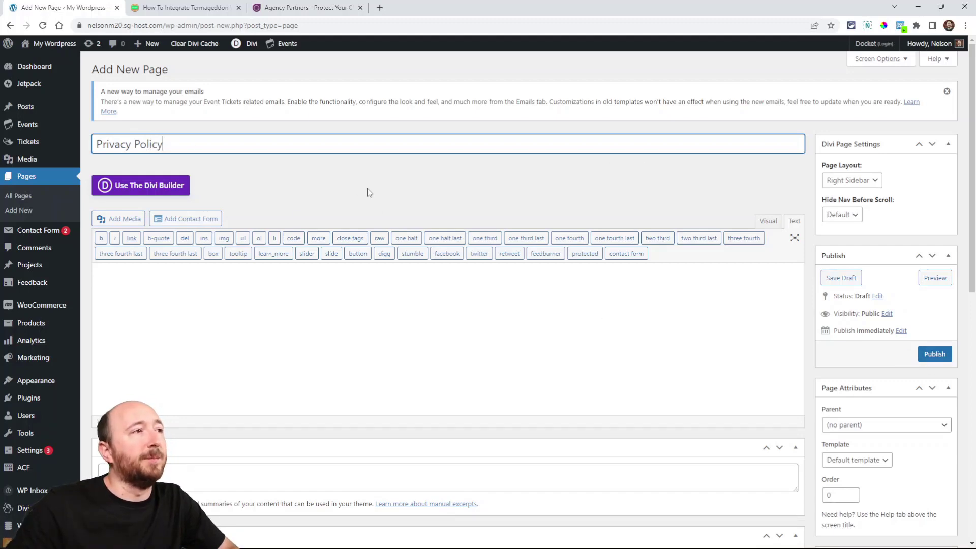
left_click(935, 354)
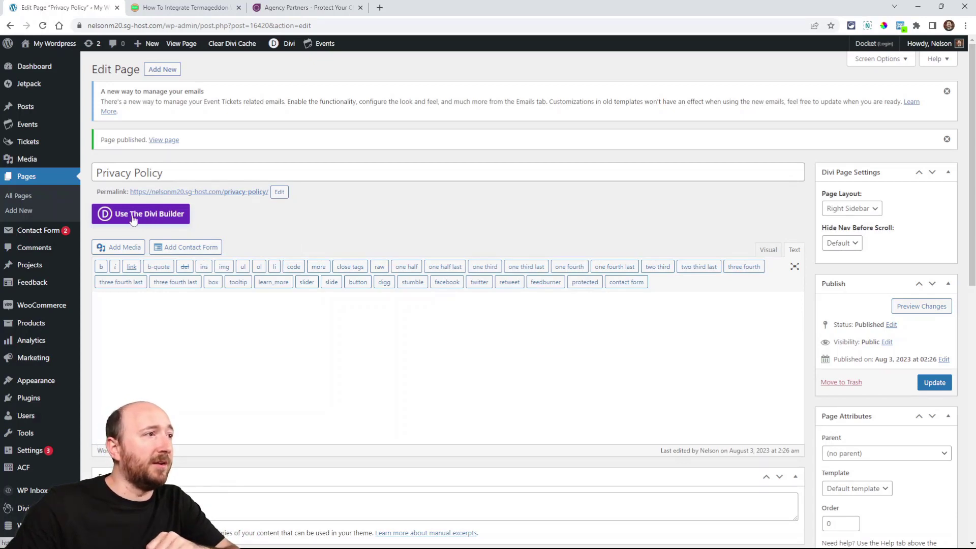
left_click(131, 216)
Step: Examine the tutorial's sections on creating a page for each policy, preparing the policies and embedding them
left_click(178, 7)
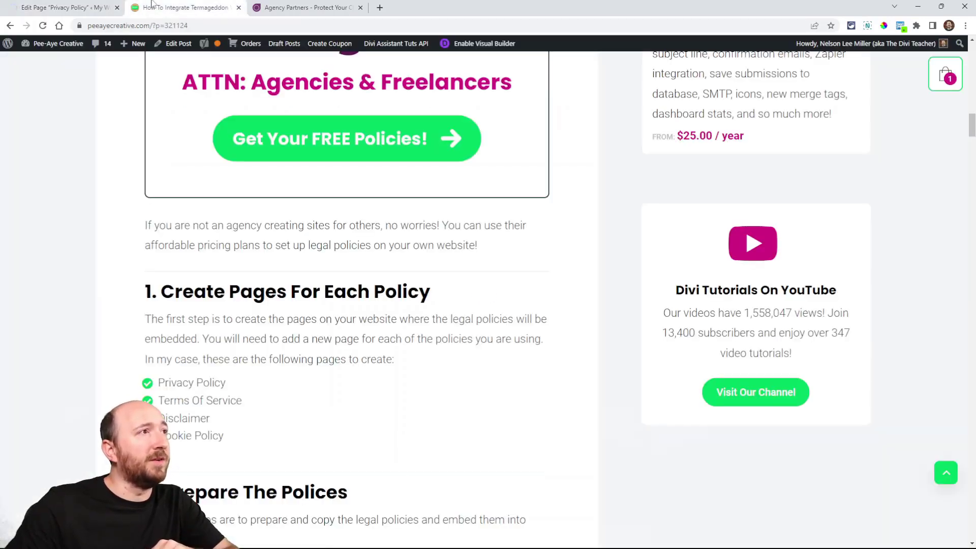
scroll(275, 301, "down", 4)
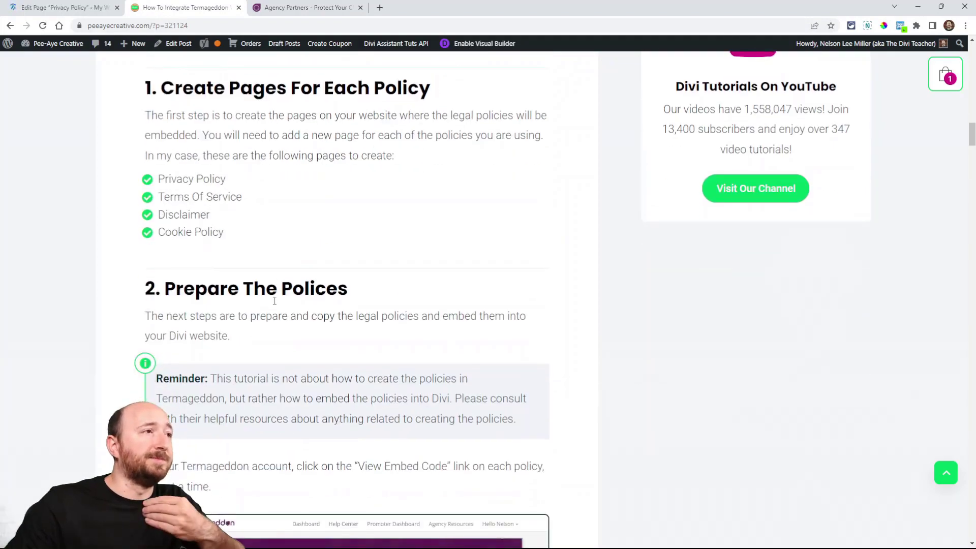
scroll(275, 301, "down", 20)
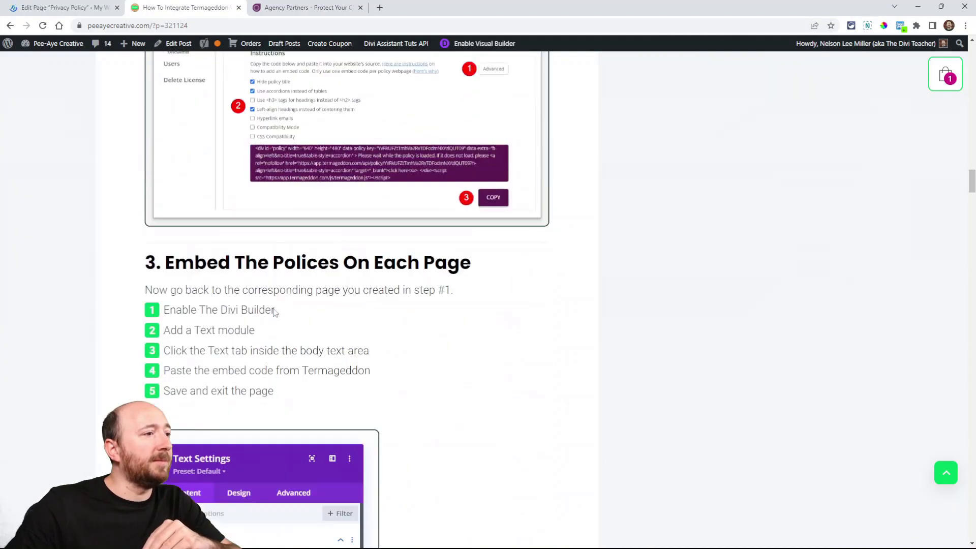
scroll(274, 310, "up", 15)
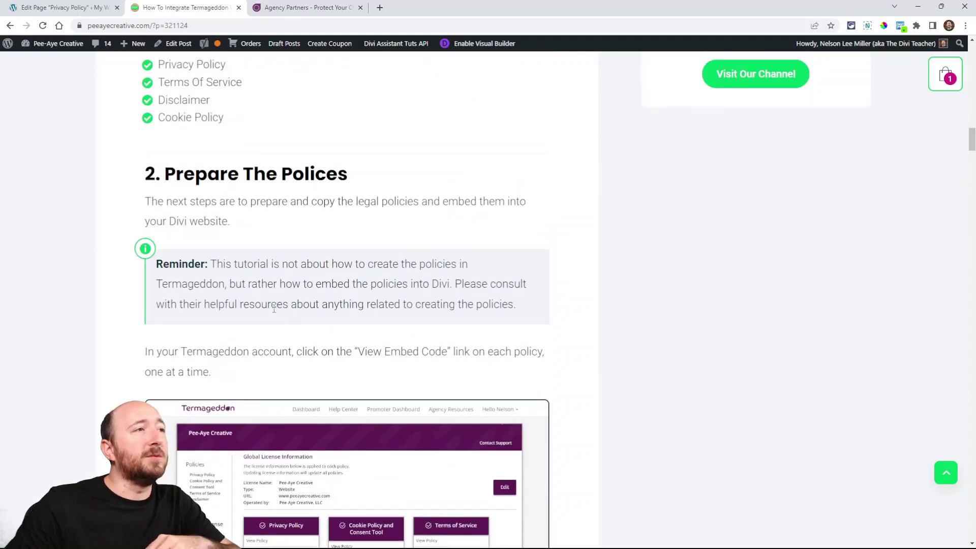
scroll(274, 309, "up", 2)
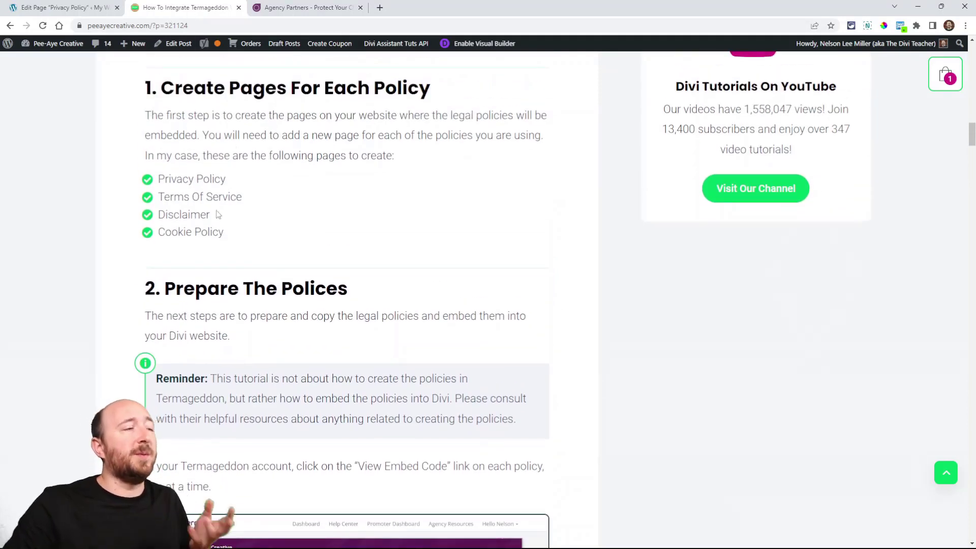
scroll(160, 204, "up", 2)
scroll(312, 283, "down", 5)
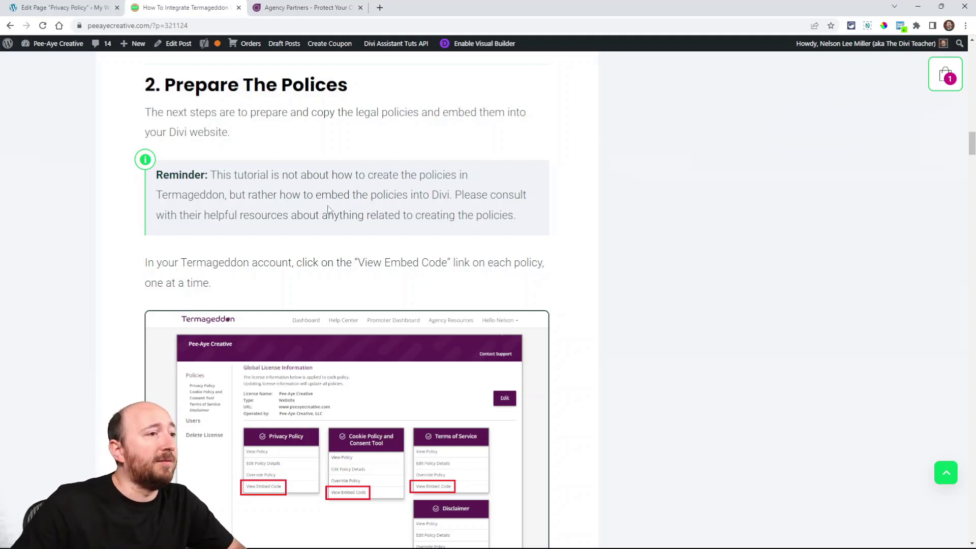
scroll(324, 273, "down", 2)
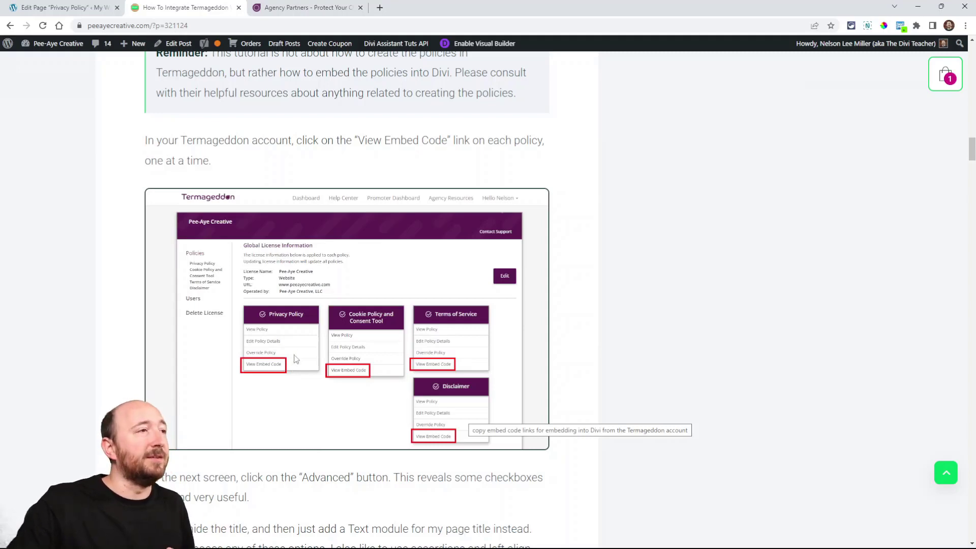
Step: Switch to Termageddon, enter the account area and open the embed code of Pee-Aye Creative's Privacy Policy
left_click(305, 7)
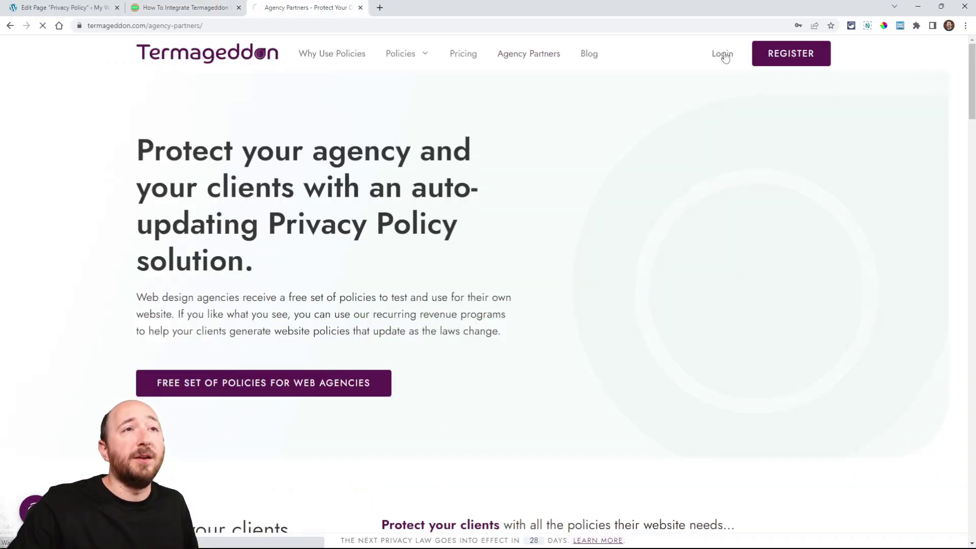
left_click(722, 55)
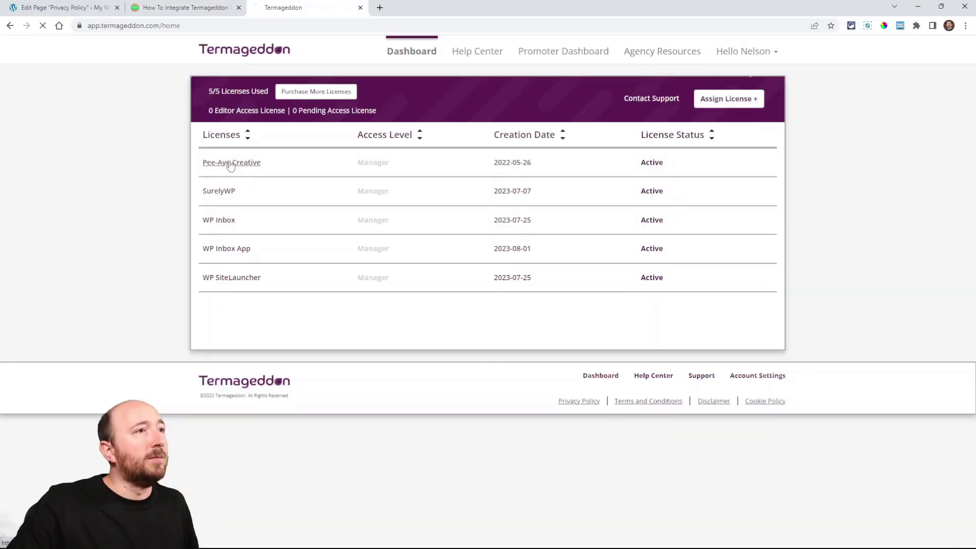
left_click(241, 166)
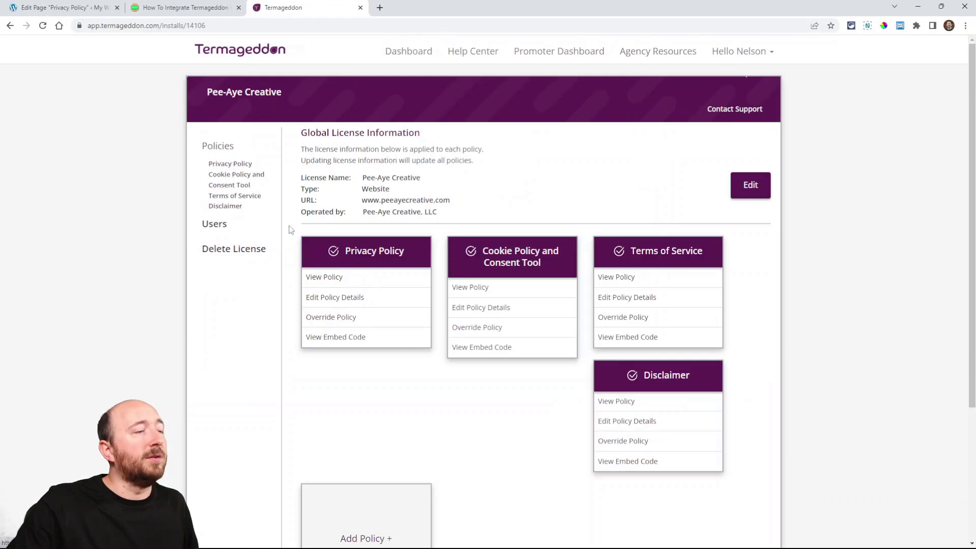
left_click(329, 338)
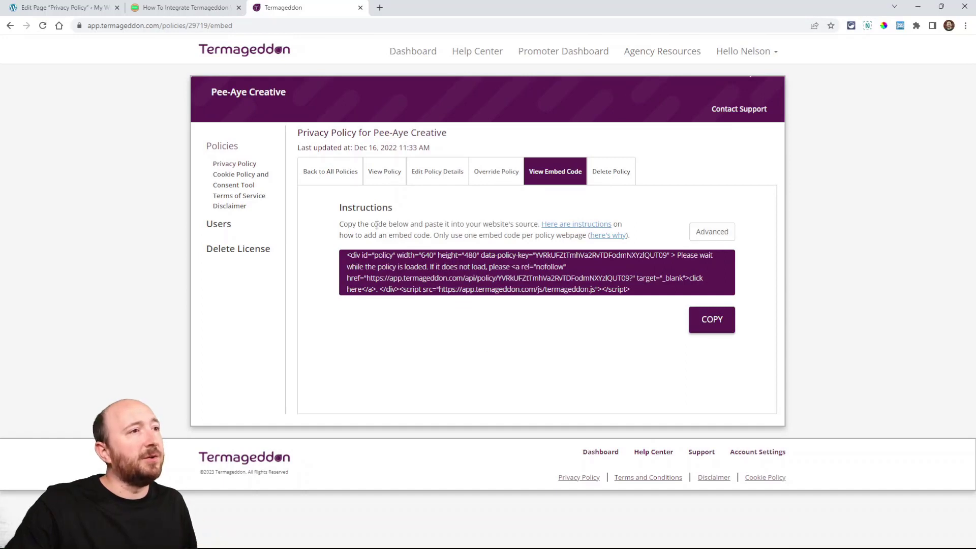
double_click(345, 207)
left_click(365, 211)
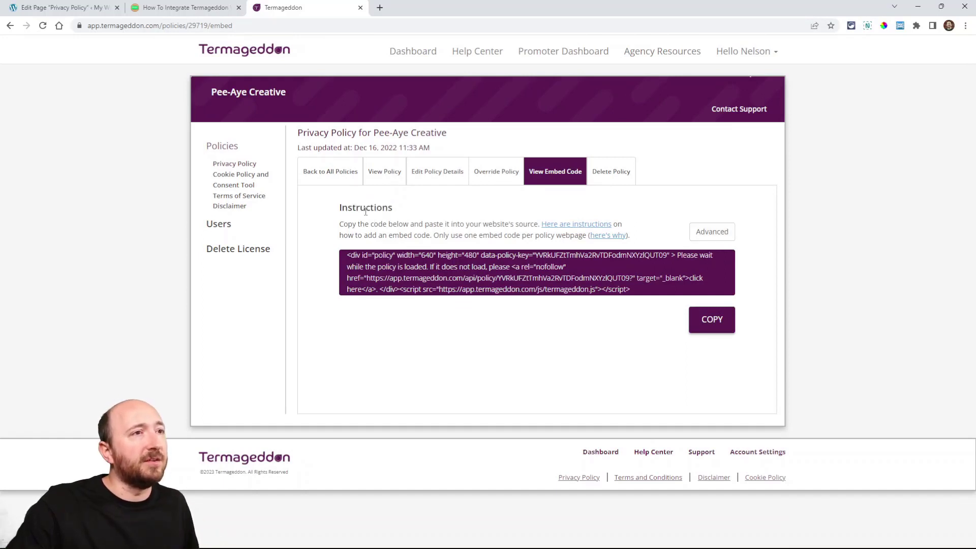
Step: In the advanced embed options, enable Hide policy title, Use accordions instead of tables, and Left-align headings instead of centering them
left_click(707, 233)
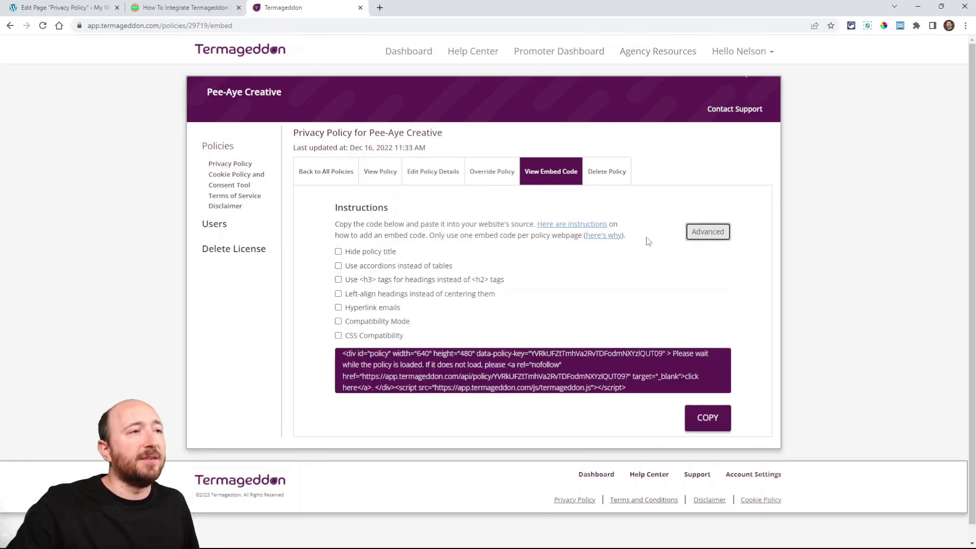
left_click(338, 252)
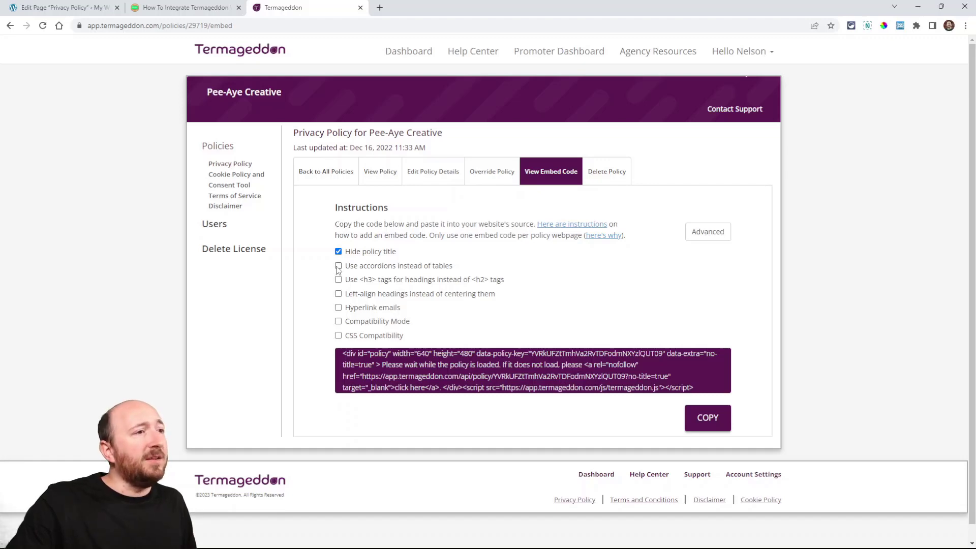
left_click(338, 266)
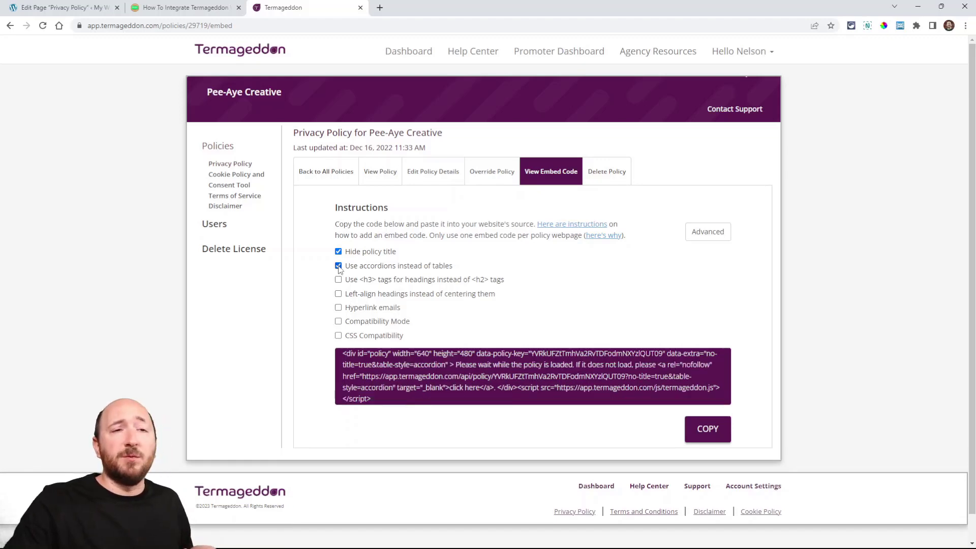
left_click(338, 266)
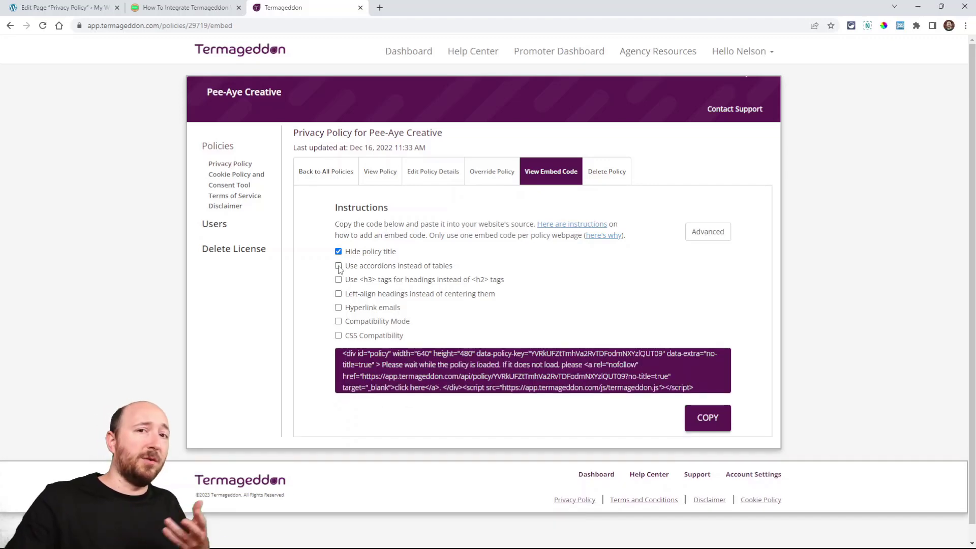
left_click(338, 267)
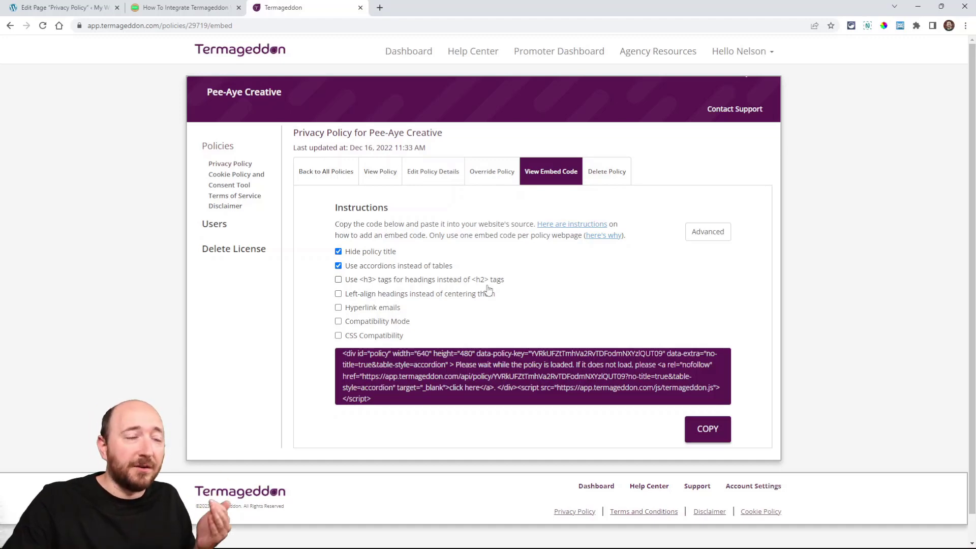
left_click(340, 297)
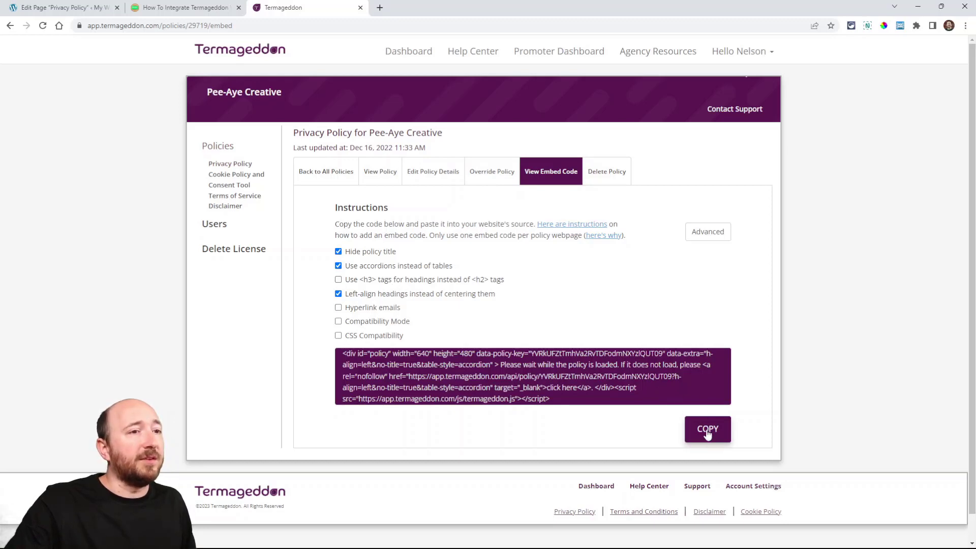
Step: Select the entire Privacy Policy embed code and return to the tutorial's section on embedding the policies
left_click_drag(559, 403, 336, 356)
key("ctrl+c")
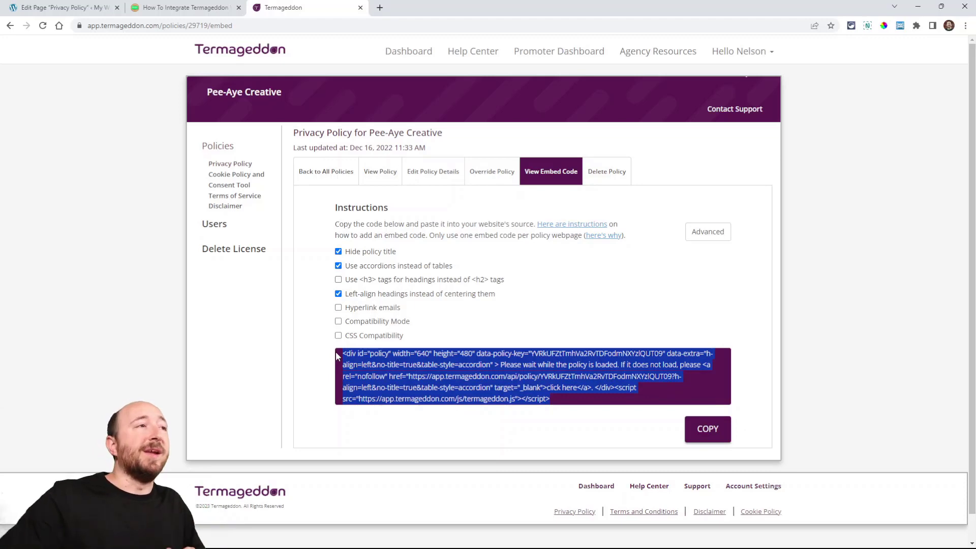
key("ctrl+shift+Tab")
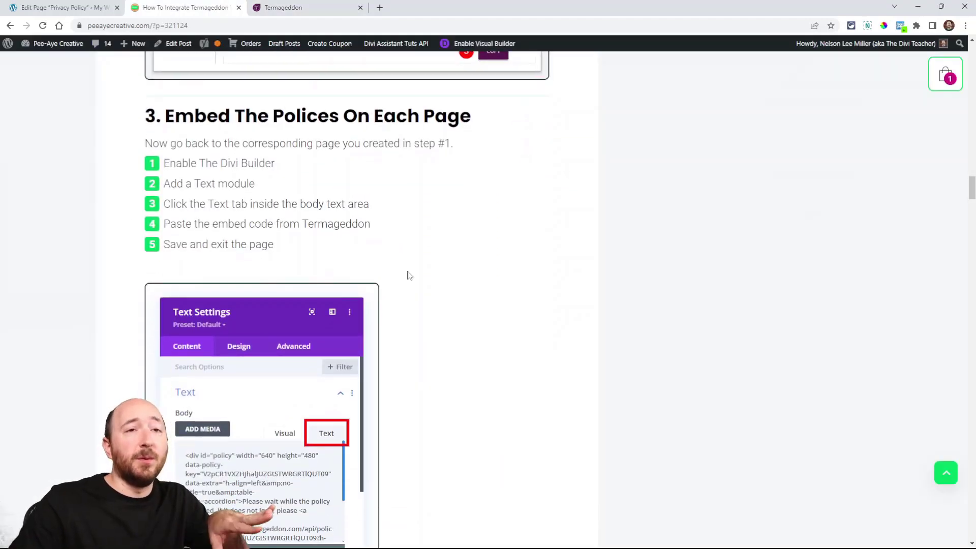
Step: Start the Privacy Policy page from scratch in the Divi Builder and switch to building it on the front end
scroll(406, 274, "down", 1)
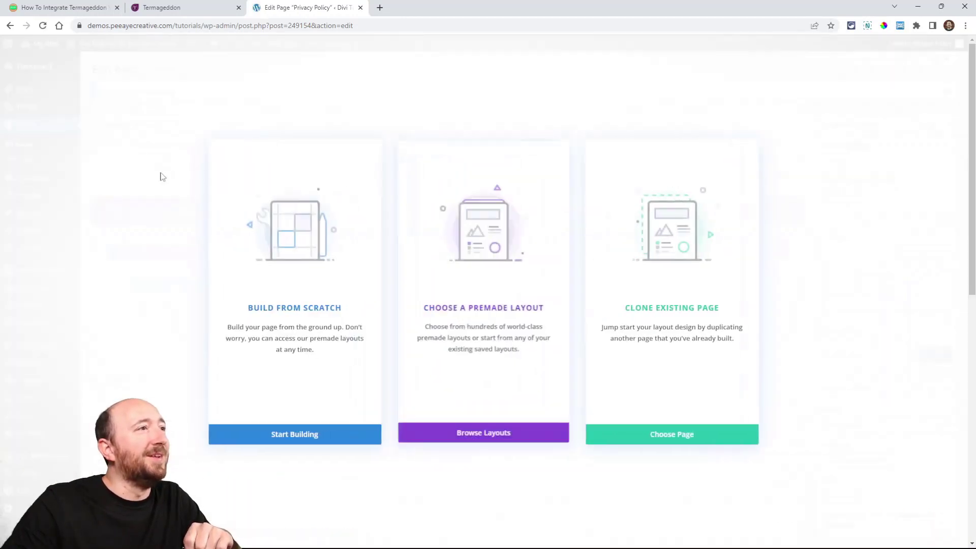
left_click(283, 307)
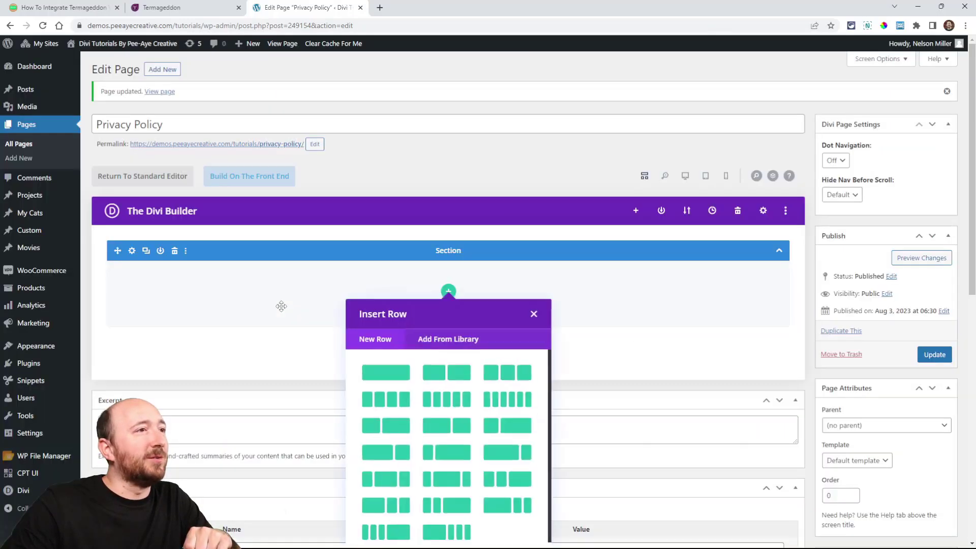
left_click(533, 313)
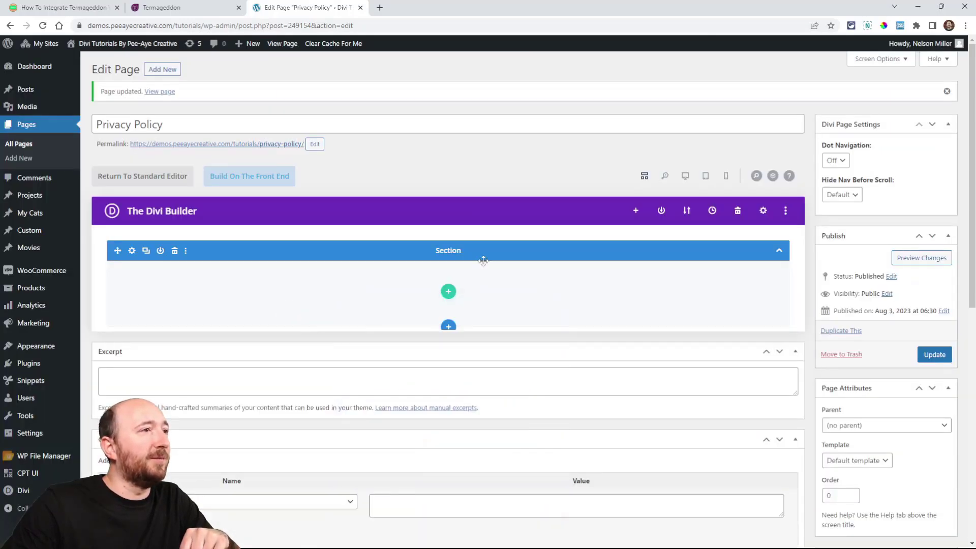
left_click(238, 180)
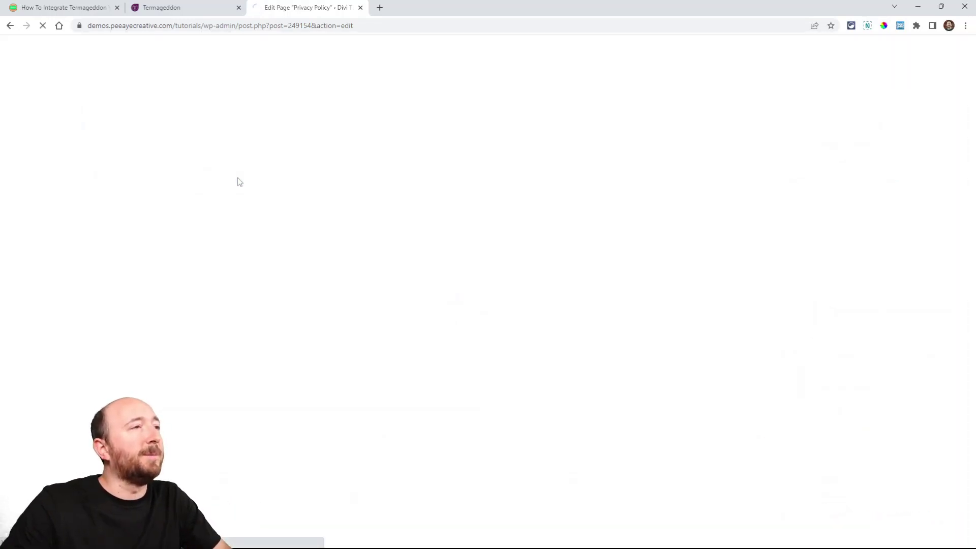
Step: Review the tutorial's steps for embedding the policies, from enabling the Divi Builder to adding a Text module and pasting the code
left_click(64, 5)
scroll(384, 244, "up", 2)
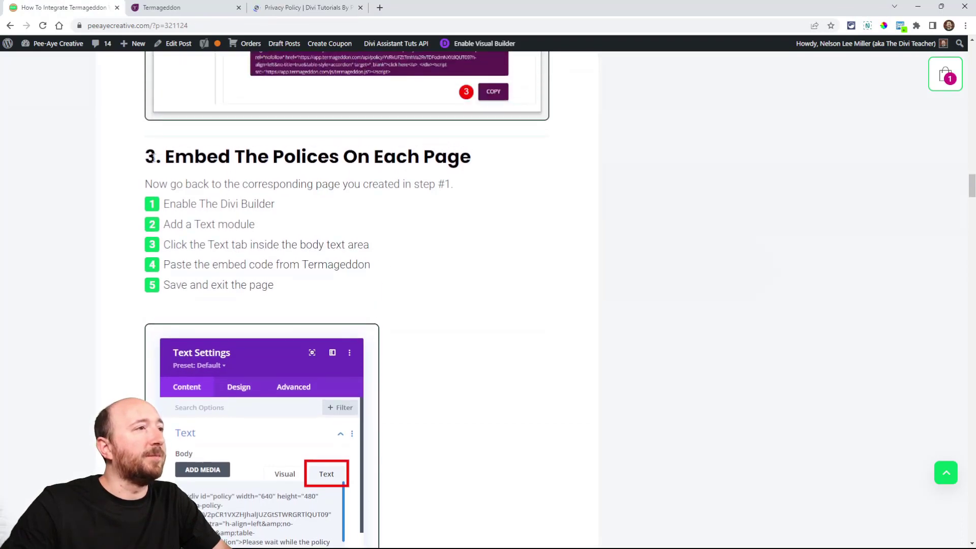
left_click_drag(146, 157, 464, 156)
left_click(393, 164)
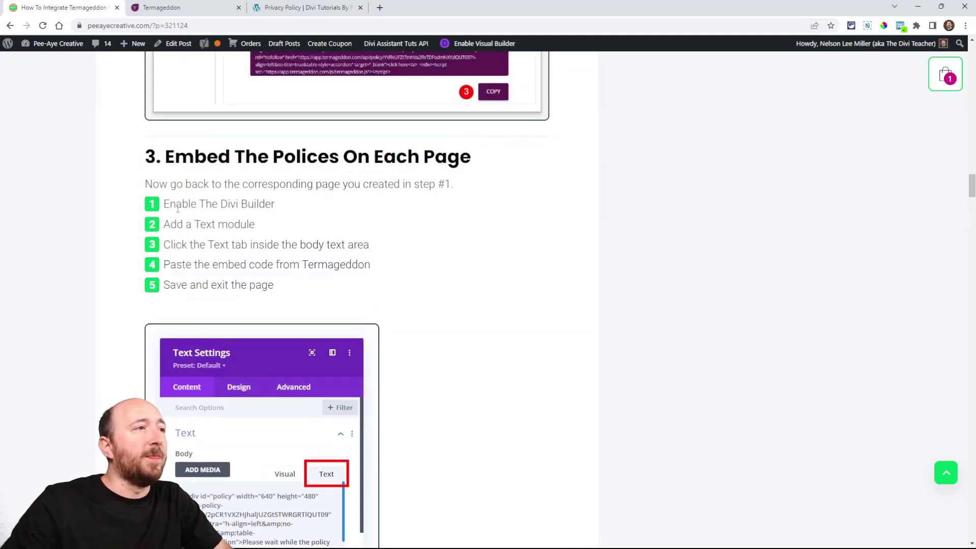
triple_click(190, 205)
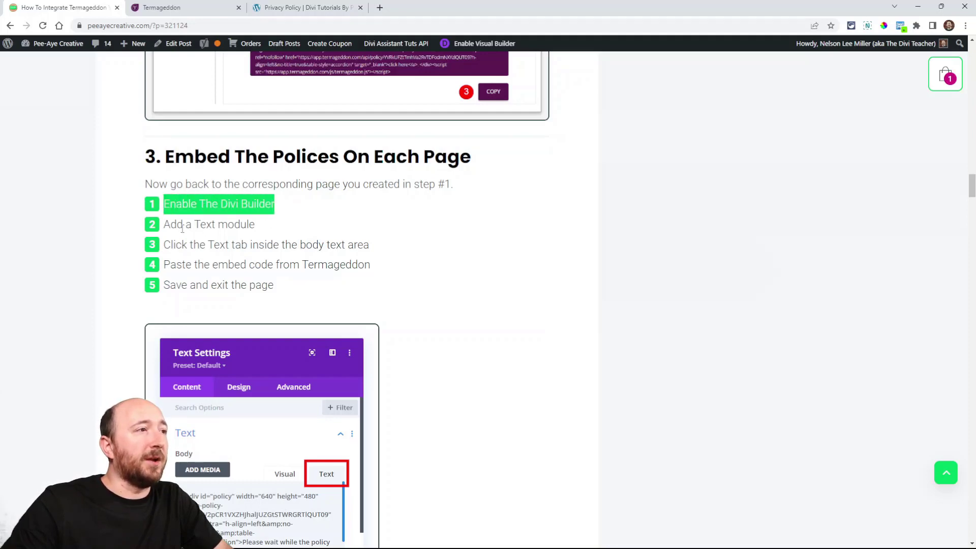
left_click_drag(183, 226, 252, 227)
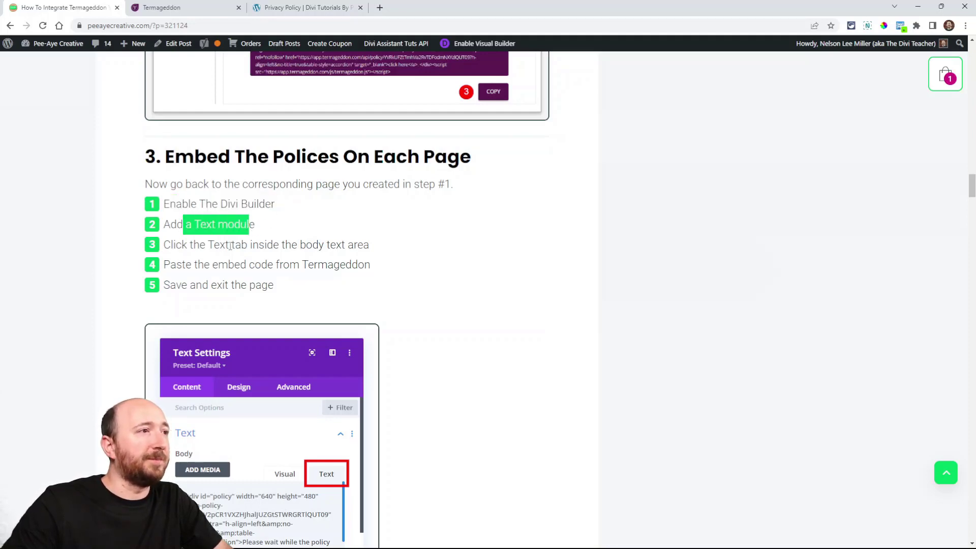
scroll(329, 381, "down", 2)
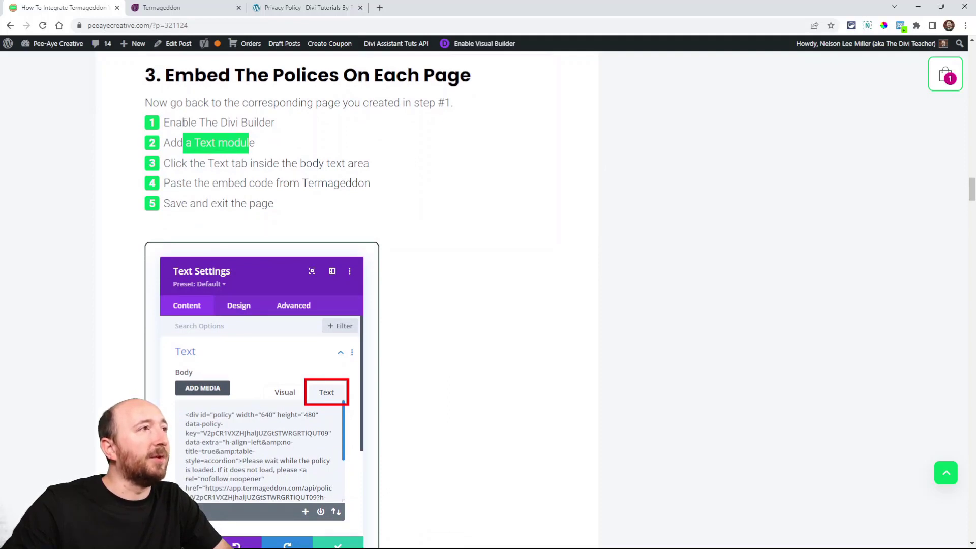
Step: In the Privacy Policy page's visual builder, insert a single-column row containing a Text module and keep its placeholder text
left_click(305, 7)
left_click(294, 272)
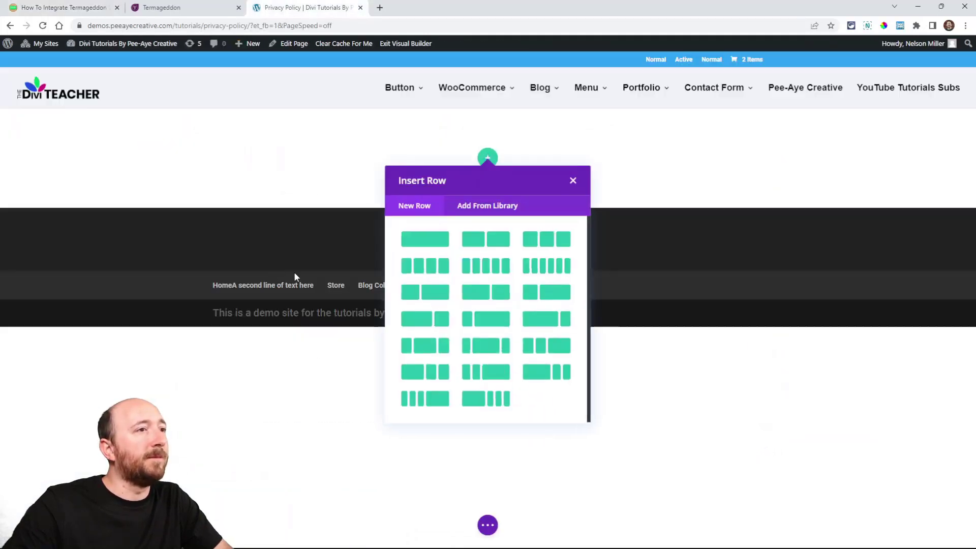
left_click(431, 239)
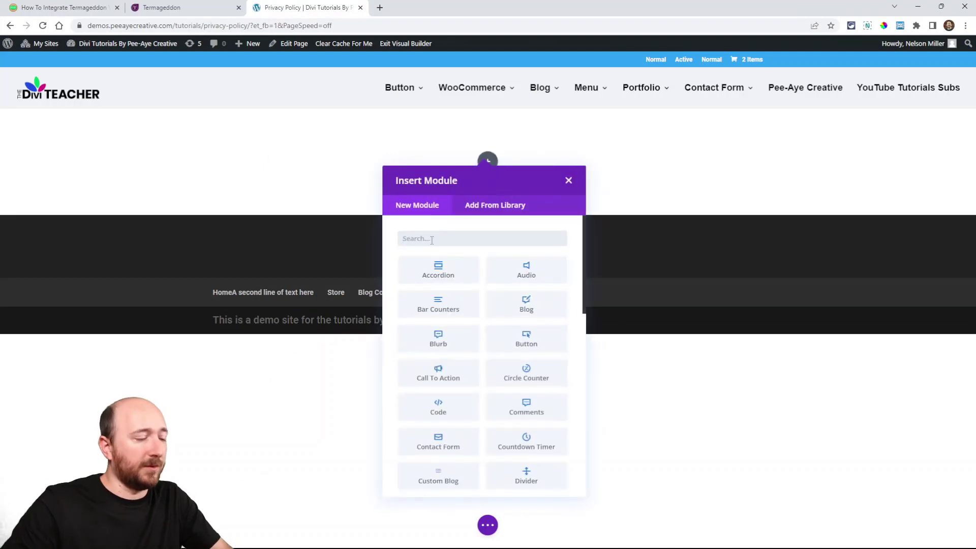
type("text")
left_click(422, 273)
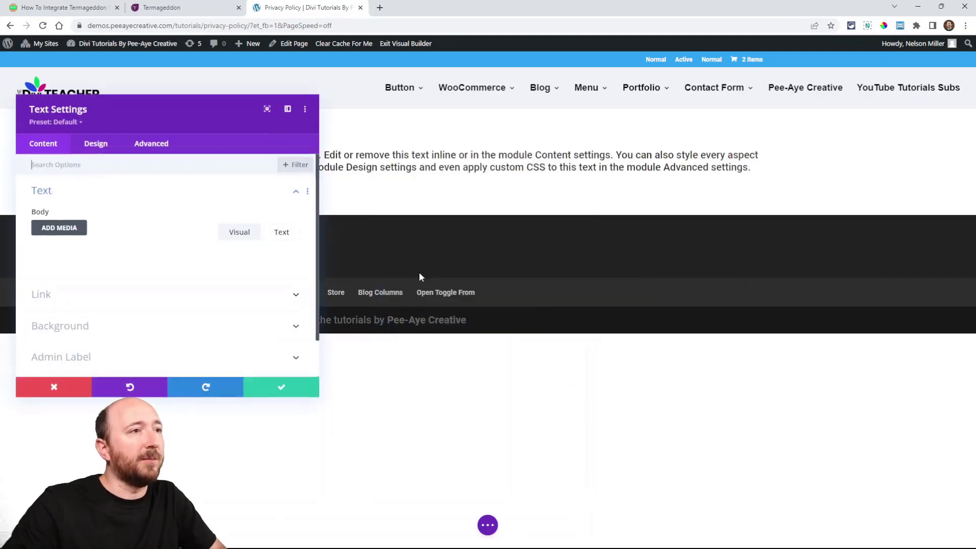
left_click_drag(216, 139, 581, 129)
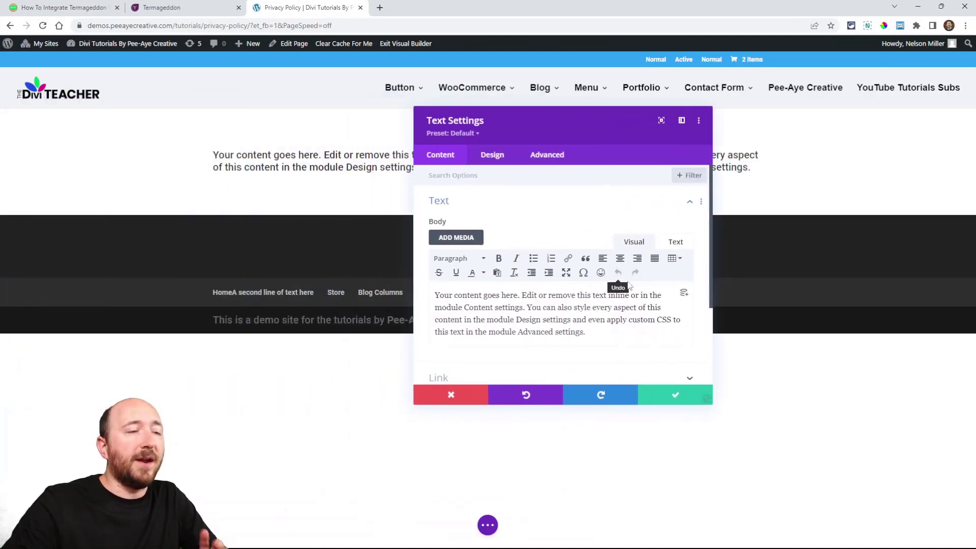
left_click(662, 395)
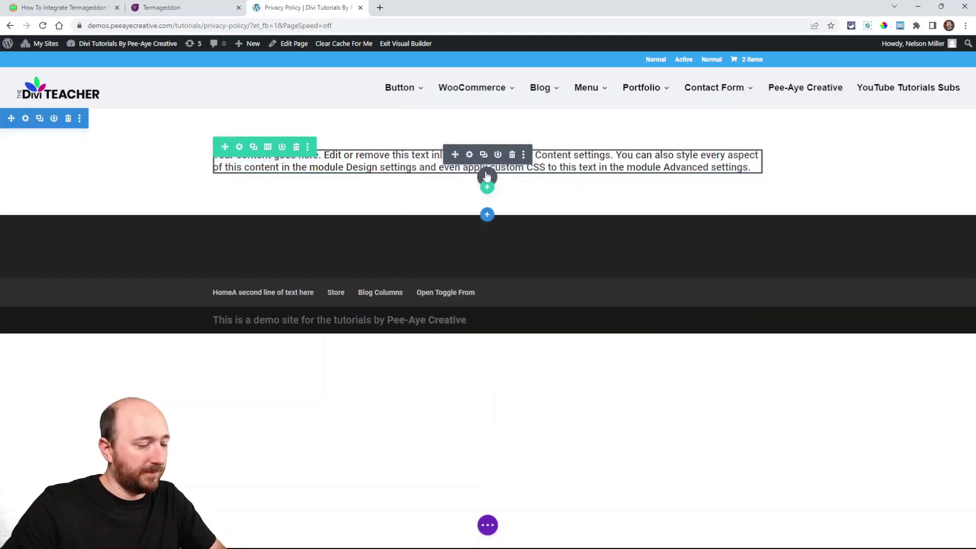
Step: Duplicate the Text module and replace the copy's body with the Termageddon Privacy Policy embed code, entered as plain text rather than visually
left_click(483, 156)
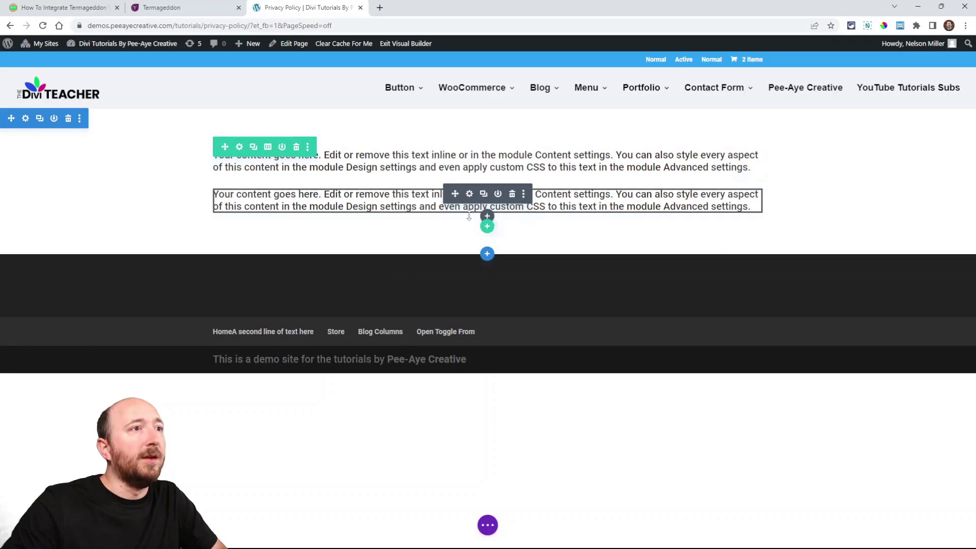
left_click(469, 195)
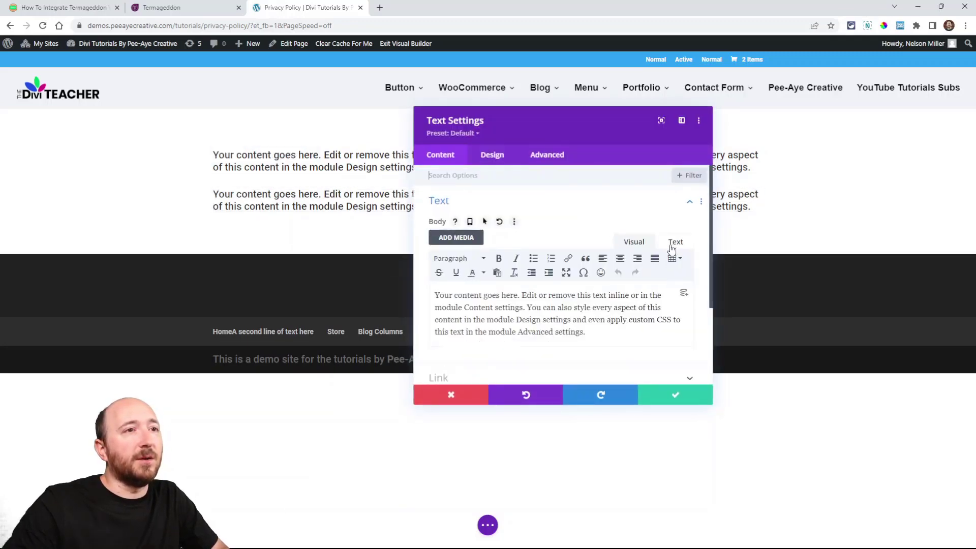
left_click(674, 243)
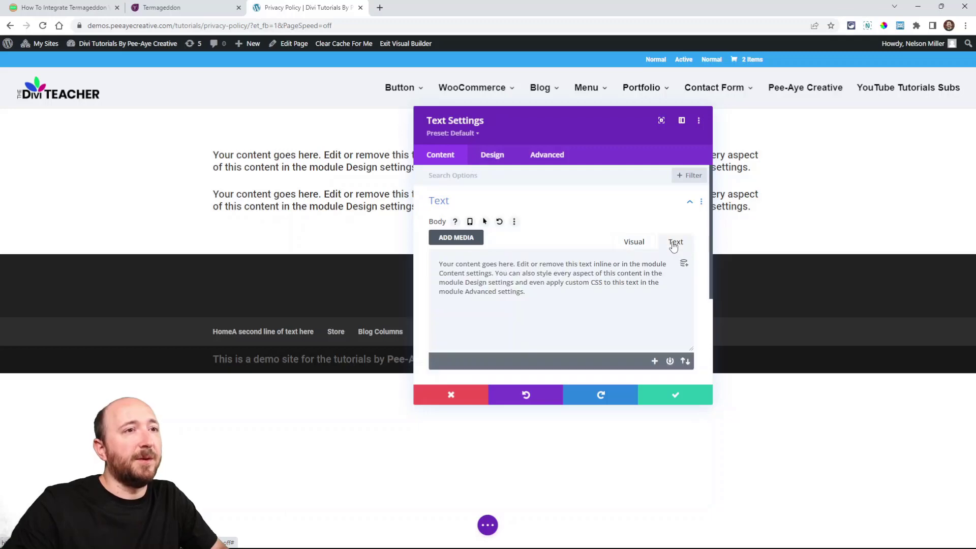
triple_click(526, 275)
key("BackSpace")
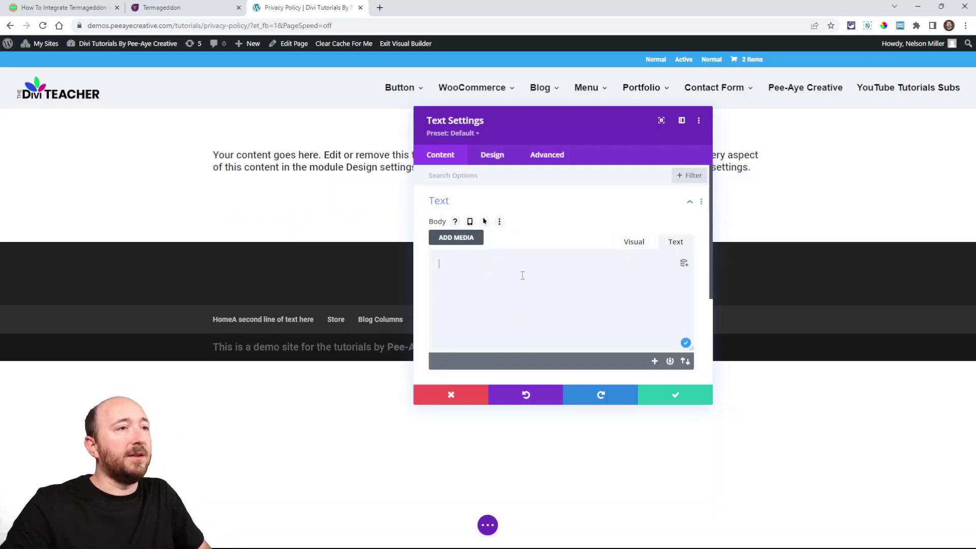
key("ctrl+v")
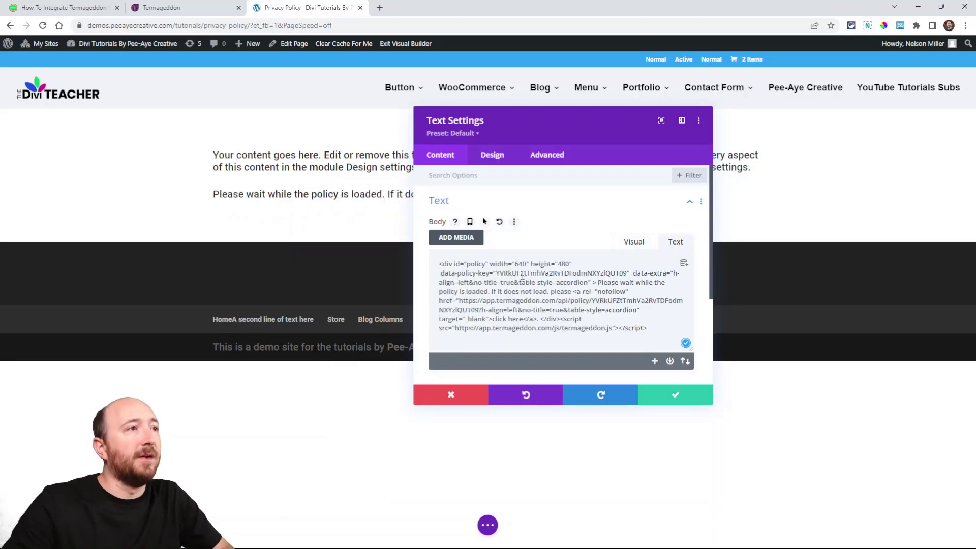
left_click_drag(535, 128, 729, 195)
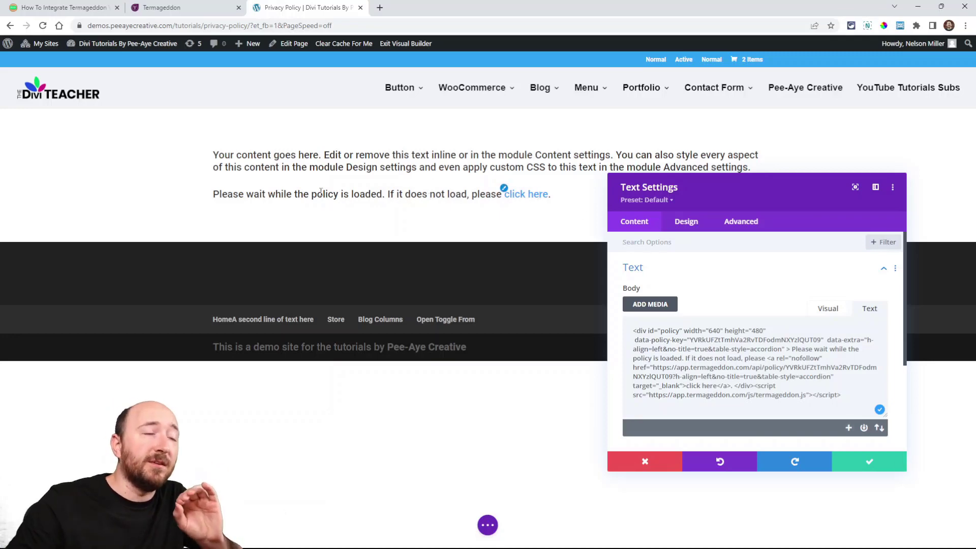
left_click(864, 461)
Step: Check the tutorial's tip on H1 page titles and the Hide policy title option in Termageddon, leaving it enabled, and return to the page
left_click(51, 8)
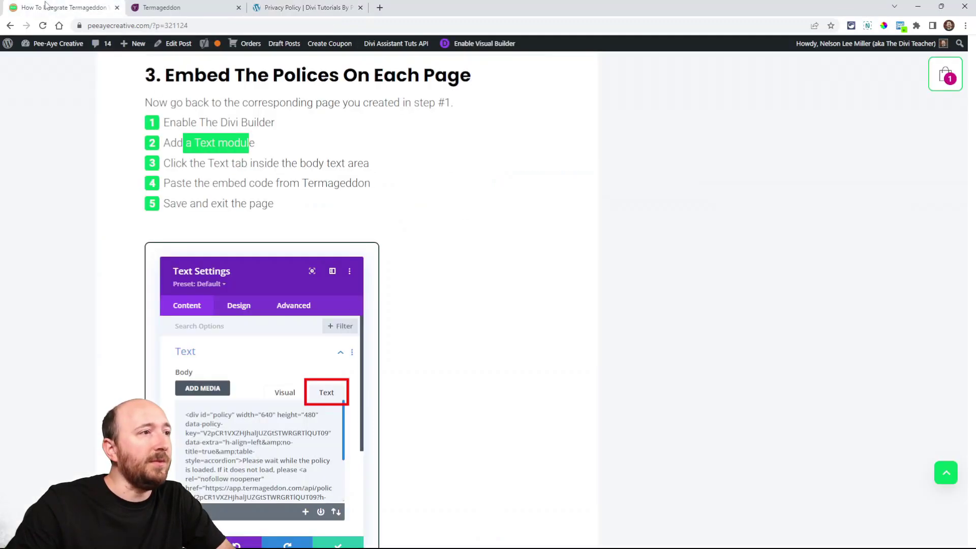
scroll(303, 213, "down", 4)
scroll(304, 216, "down", 5)
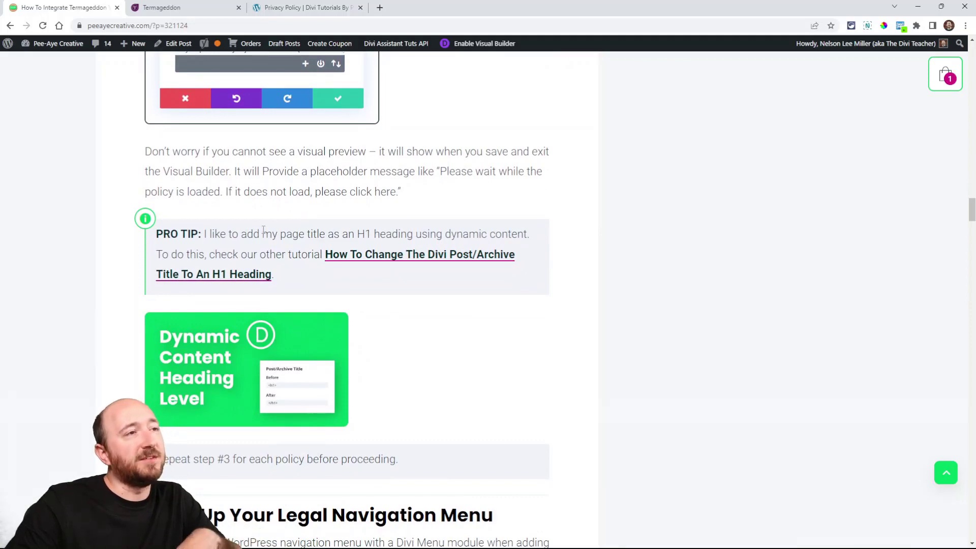
left_click(161, 7)
left_click(338, 252)
left_click(338, 252)
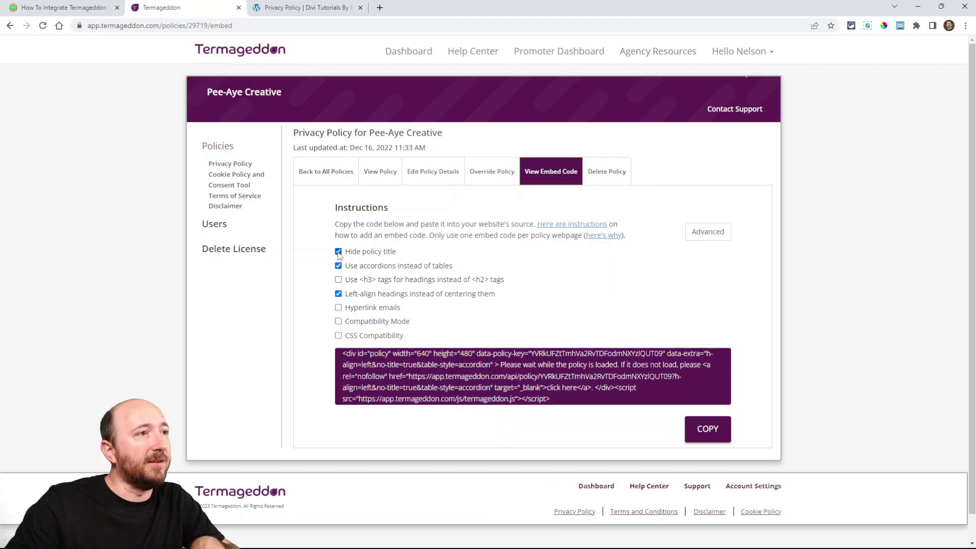
left_click(338, 252)
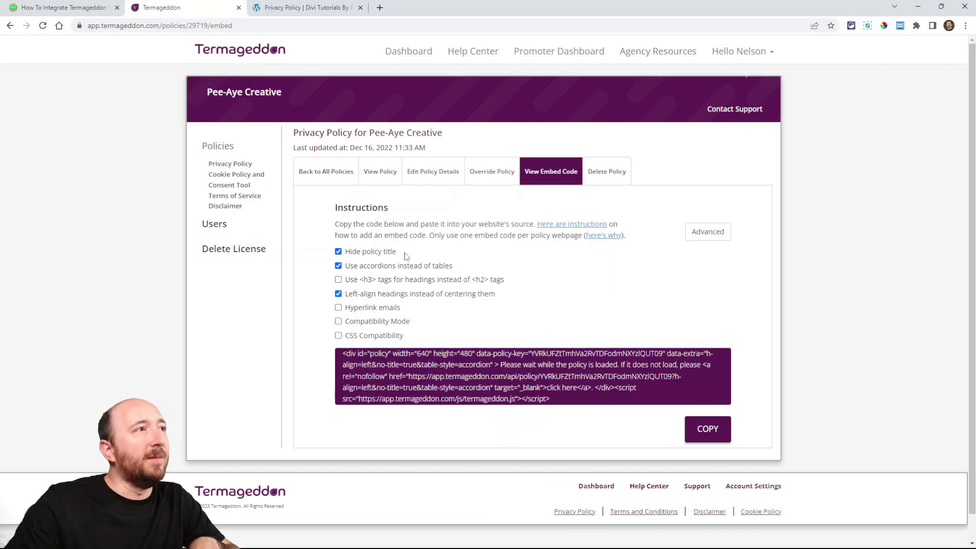
left_click(287, 8)
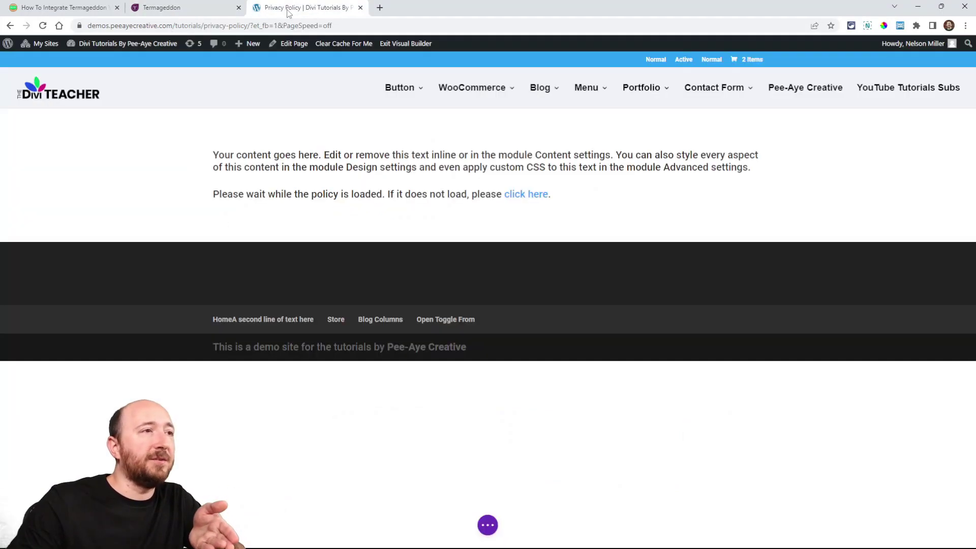
Step: Replace the placeholder body of the upper Text module with the Page/Archive Title dynamic content
left_click(470, 155)
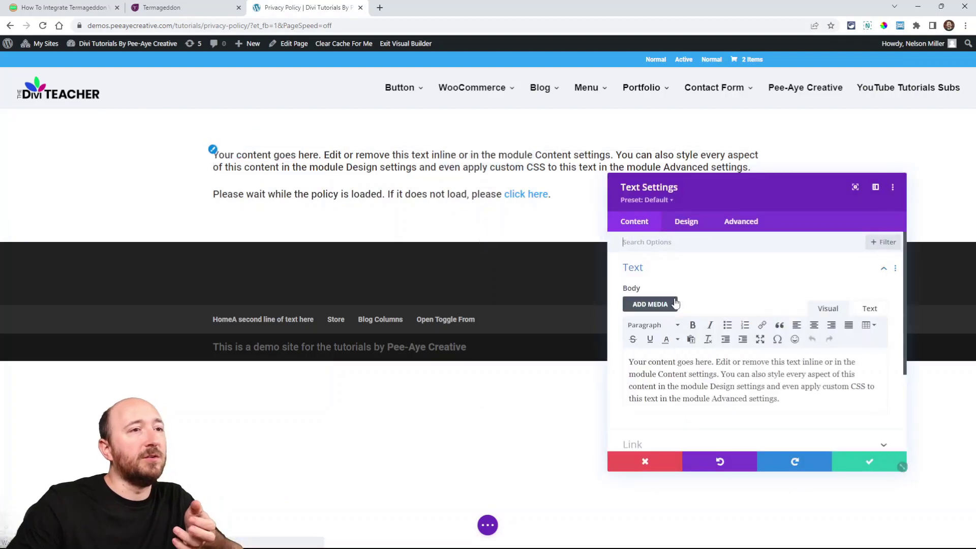
left_click_drag(748, 198, 696, 166)
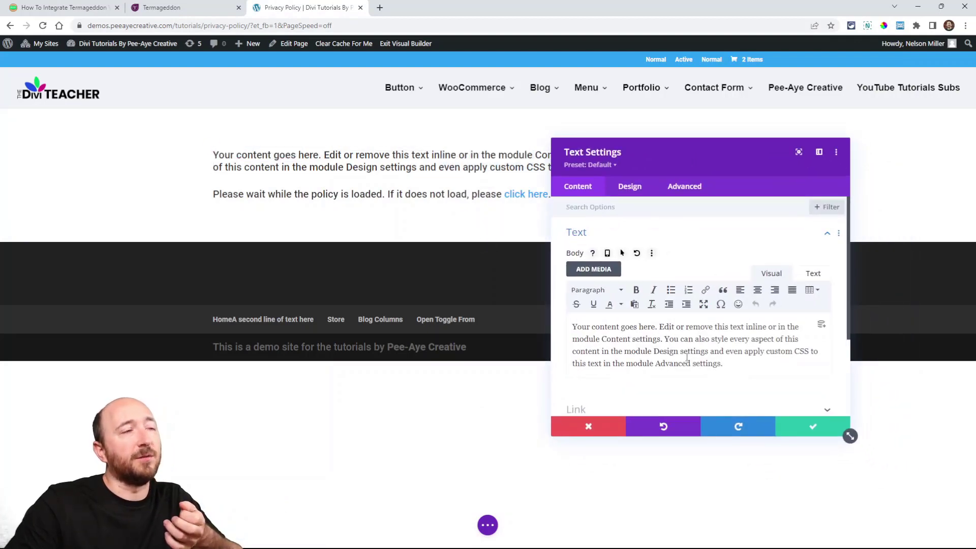
left_click(821, 327)
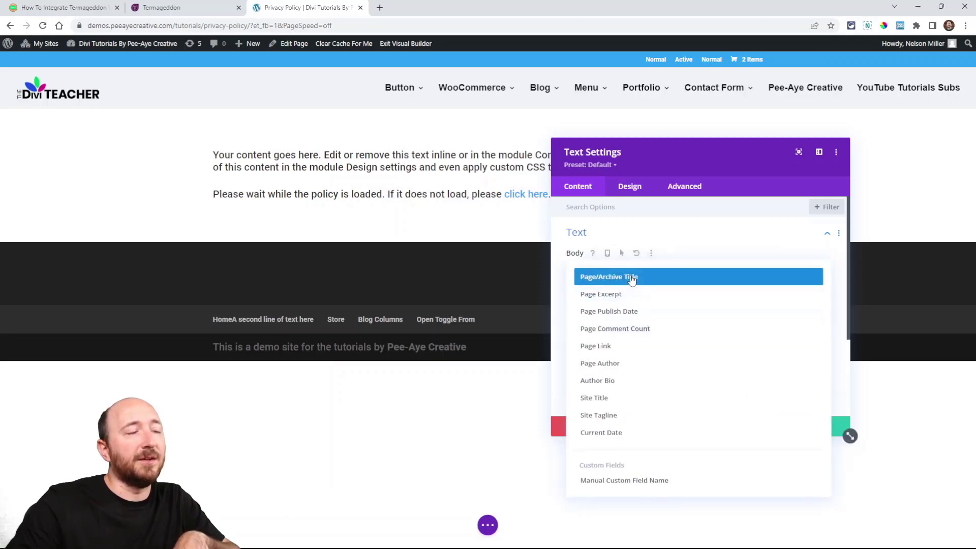
left_click(597, 283)
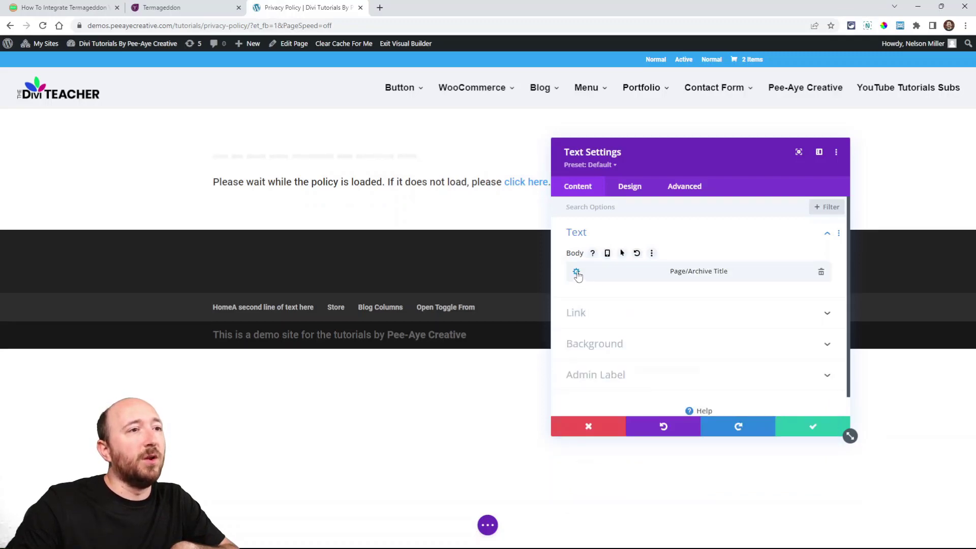
Step: Wrap the dynamic page title in <h1> before and </h1> after, and save the module and the page
left_click(577, 273)
left_click(603, 329)
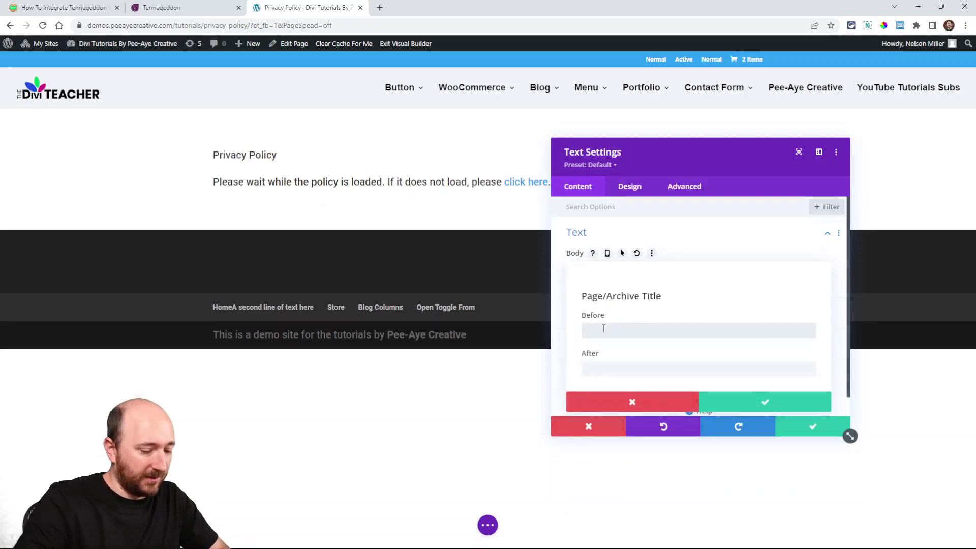
type("<h1>")
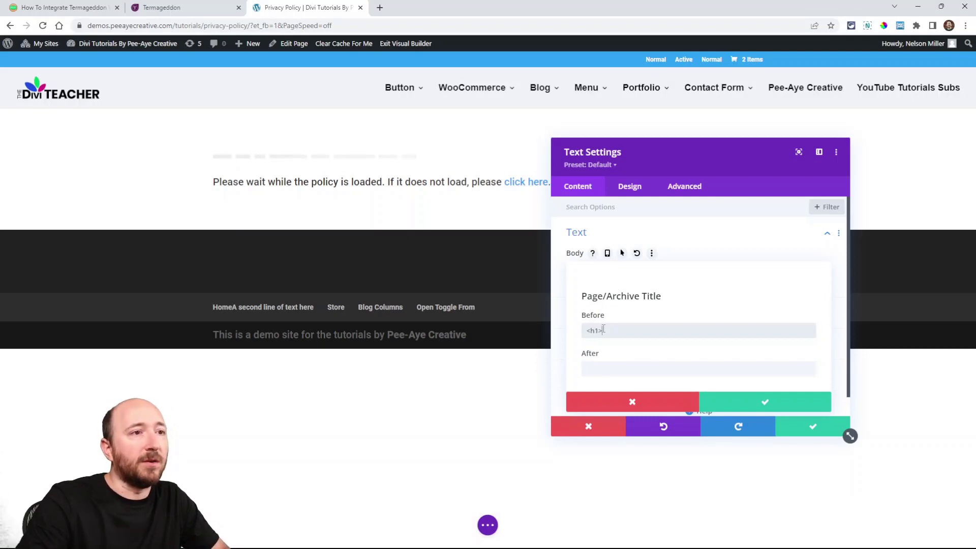
key("Tab")
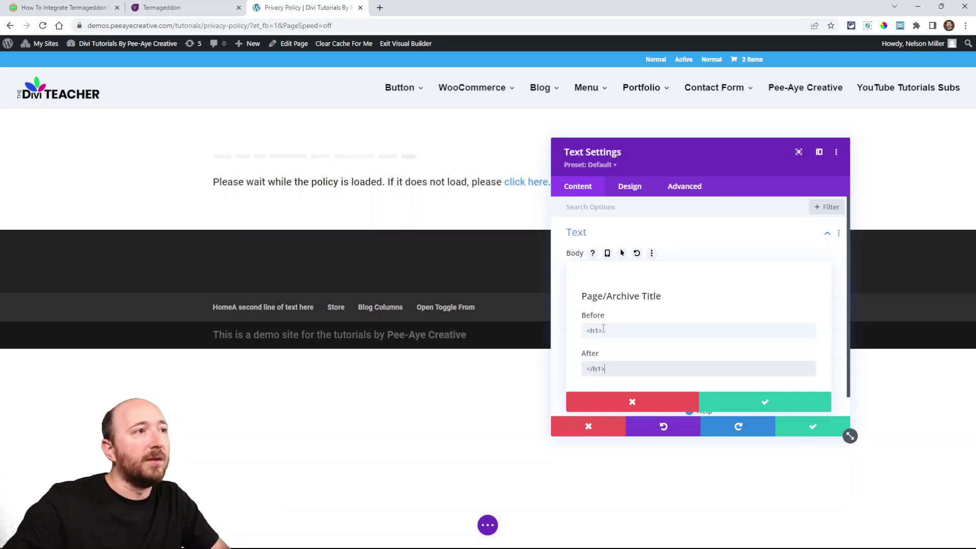
left_click(765, 402)
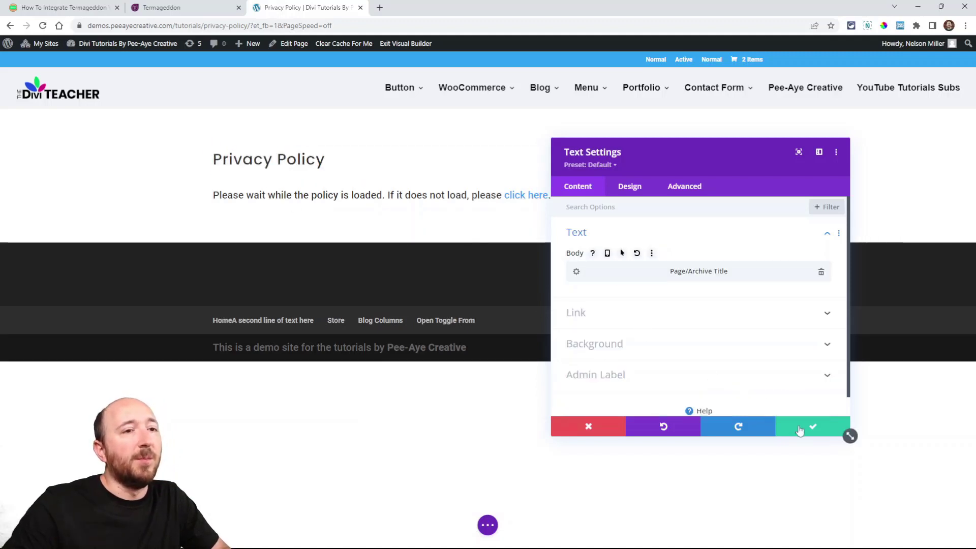
left_click(805, 427)
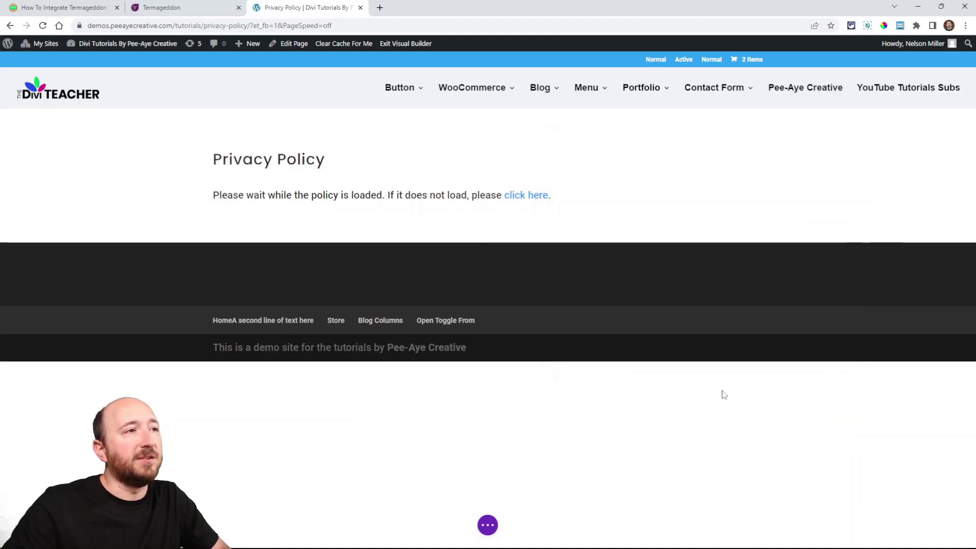
left_click(487, 524)
left_click(945, 526)
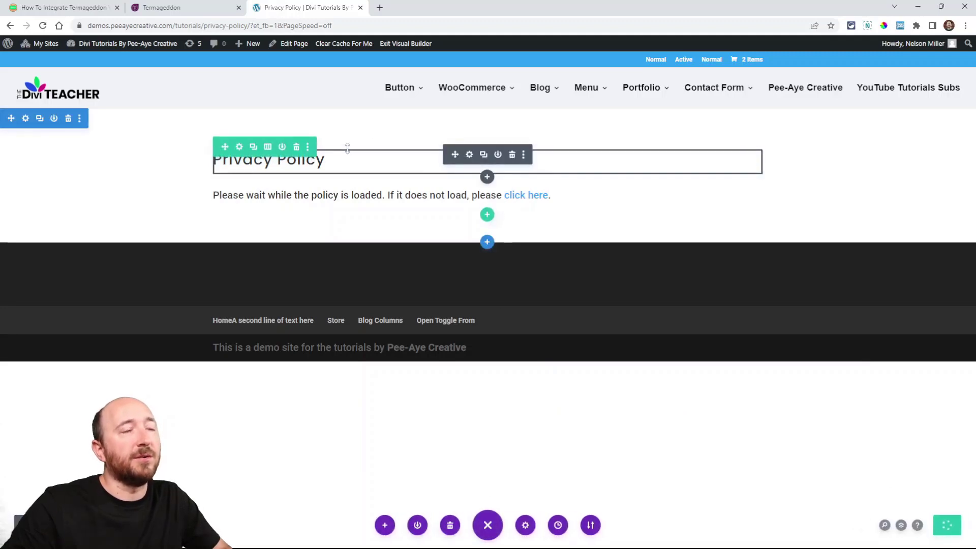
Step: Exit the Visual Builder and look over the embedded policy text on the published Privacy Policy page
left_click(402, 43)
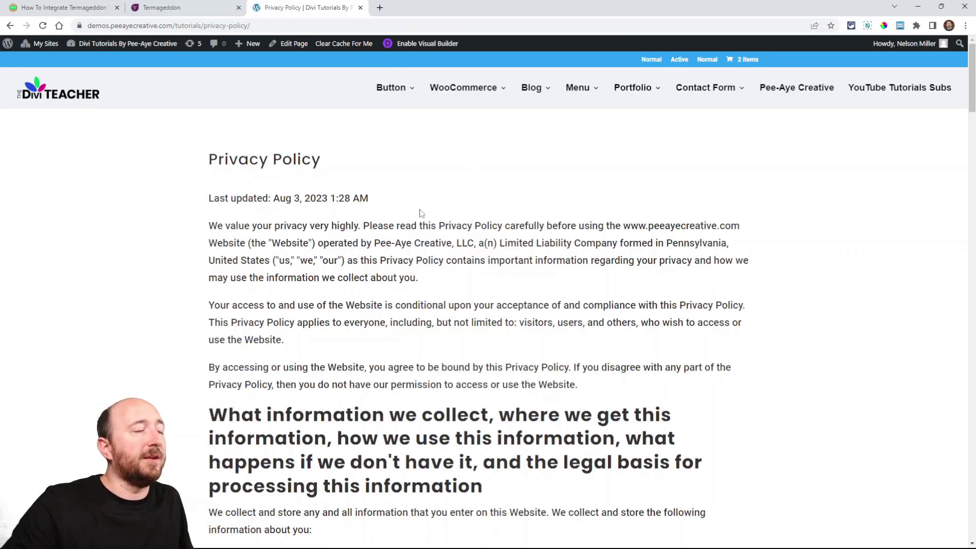
scroll(436, 244, "down", 14)
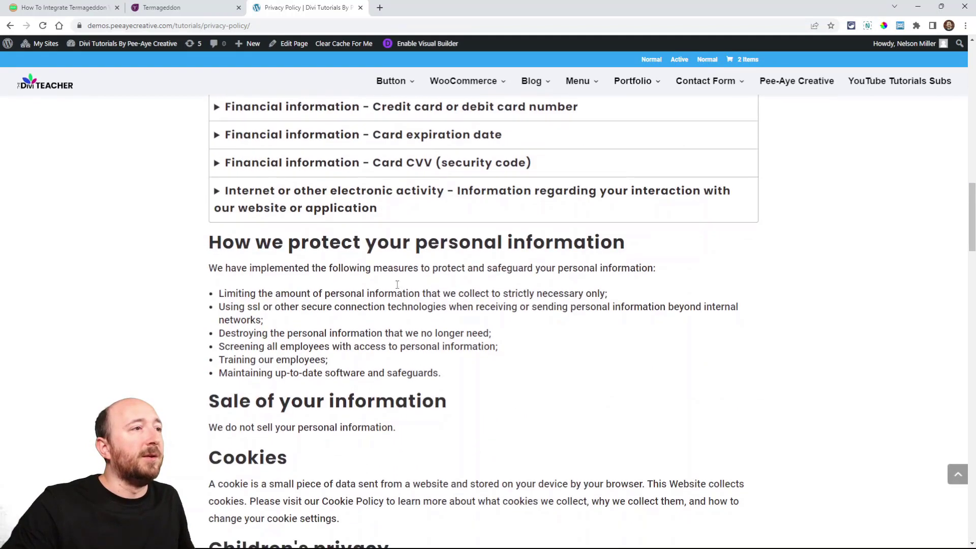
left_click(243, 233)
left_click(243, 234)
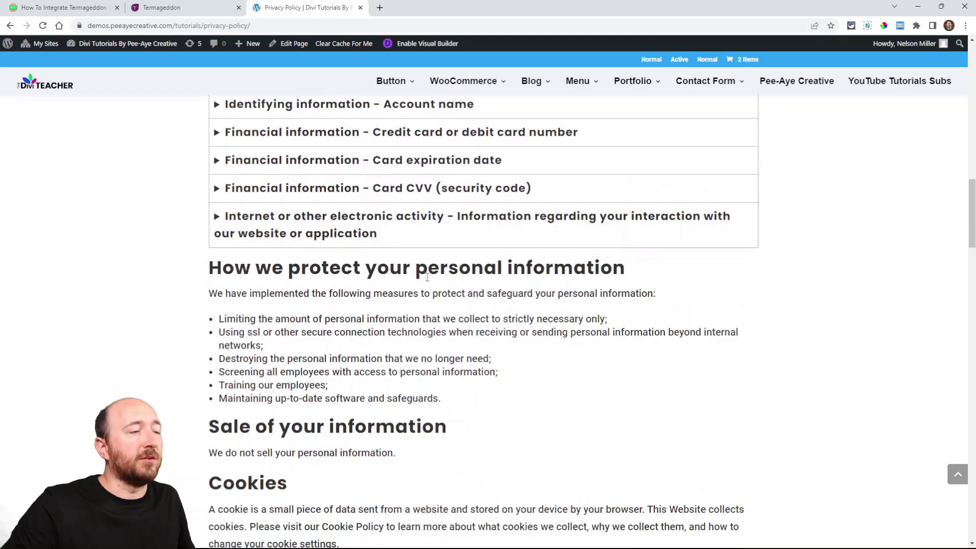
scroll(434, 288, "down", 10)
scroll(434, 288, "up", 20)
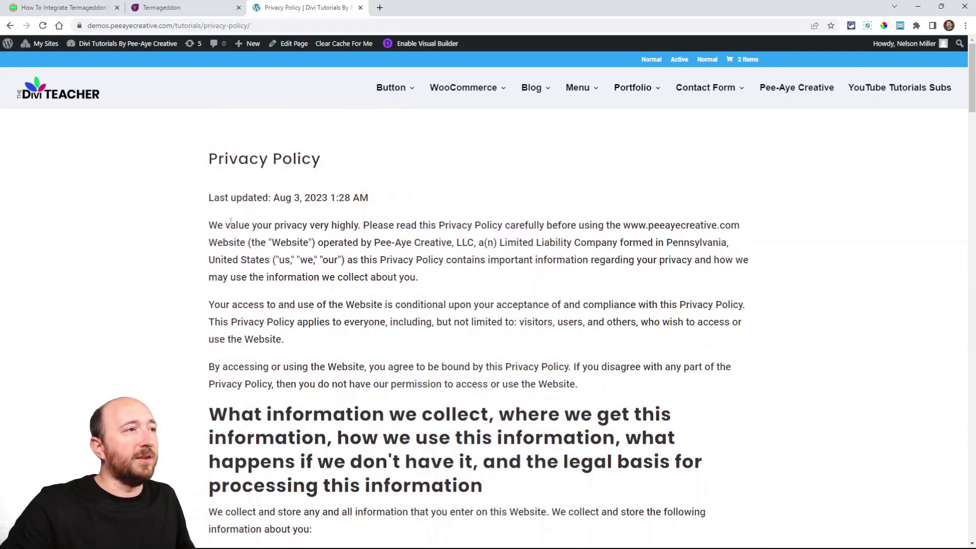
Step: Compare Termageddon's Privacy Policy embed code page with the published Privacy Policy page on the website
left_click(168, 10)
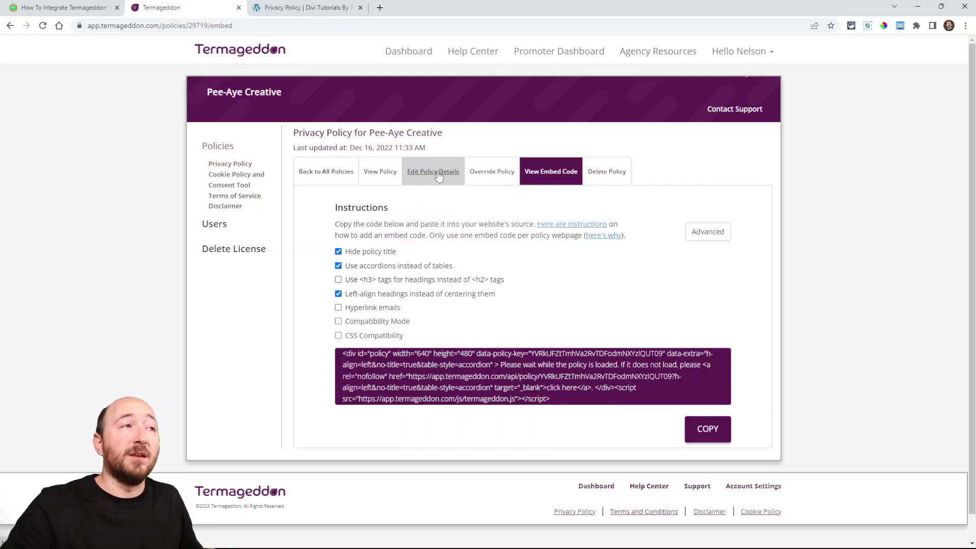
left_click(285, 10)
left_click(173, 6)
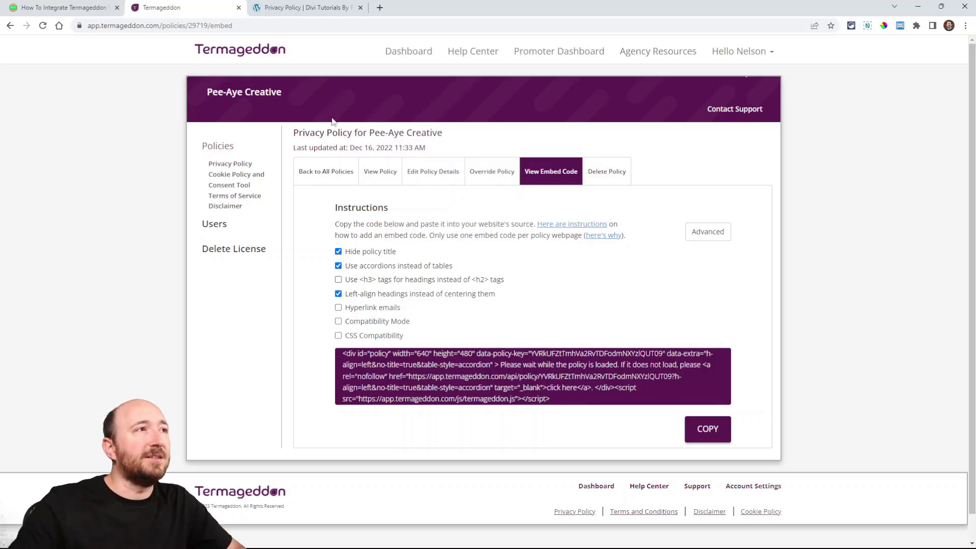
left_click(284, 9)
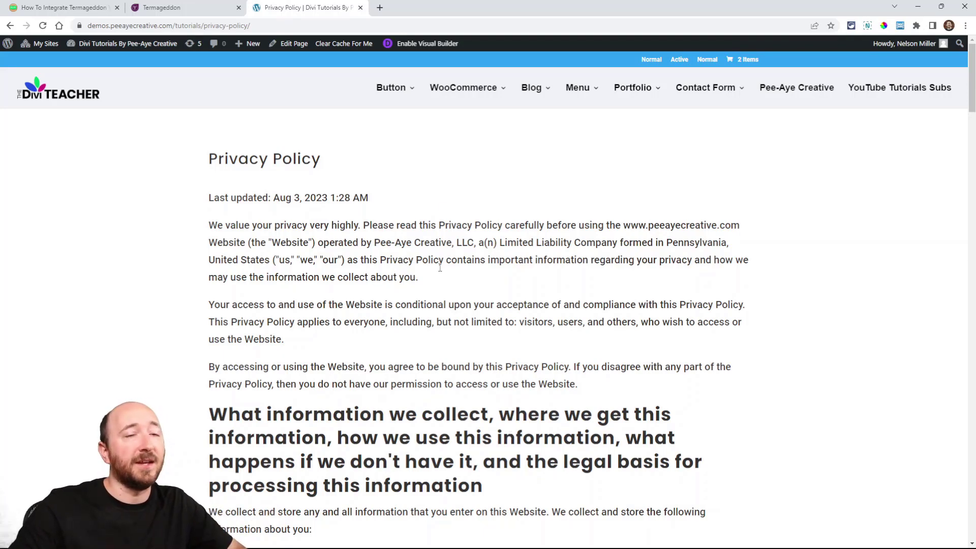
left_click(176, 7)
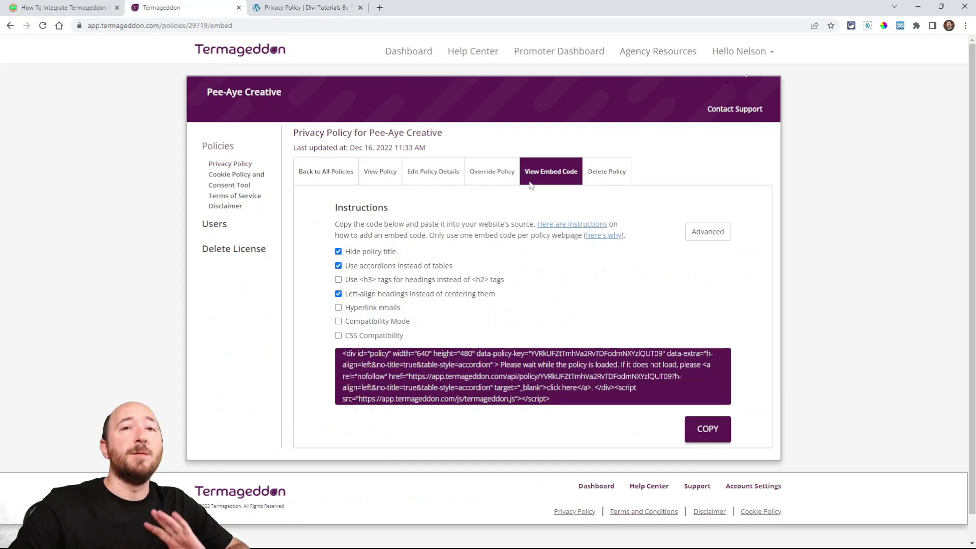
left_click(306, 9)
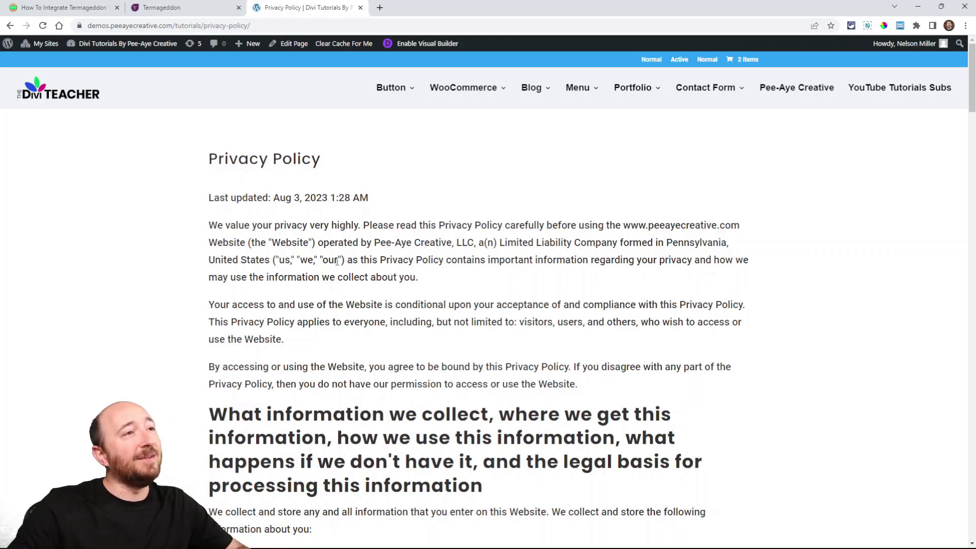
Step: Check the tutorial's step 1 list of policy pages: Privacy Policy, Terms Of Service, Disclaimer and Cookie Policy
left_click(61, 7)
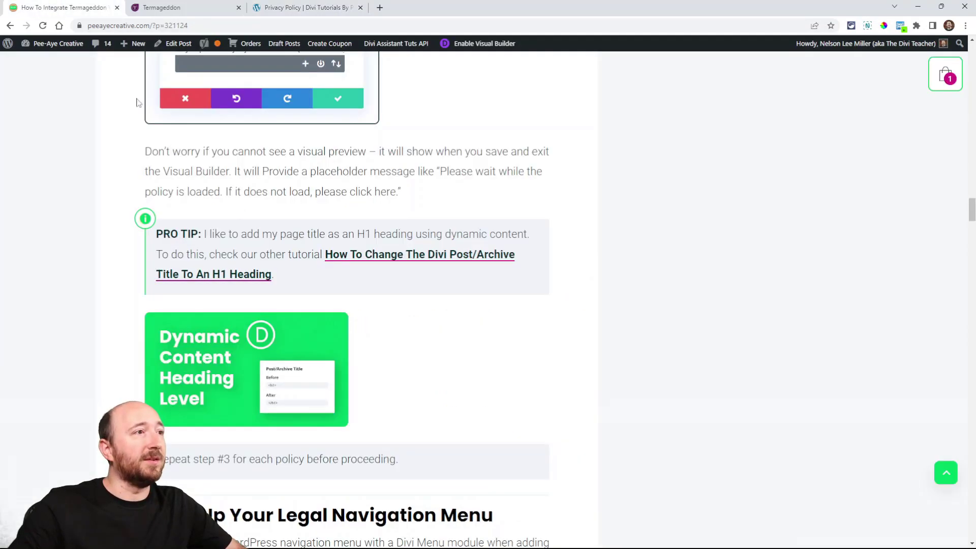
scroll(279, 290, "up", 15)
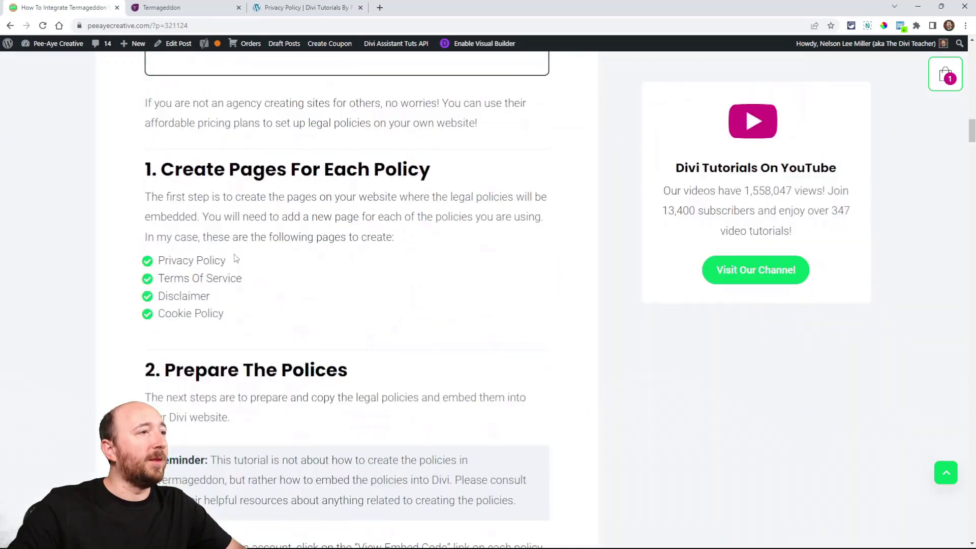
left_click_drag(206, 261, 159, 260)
left_click_drag(243, 279, 160, 280)
left_click_drag(216, 298, 158, 296)
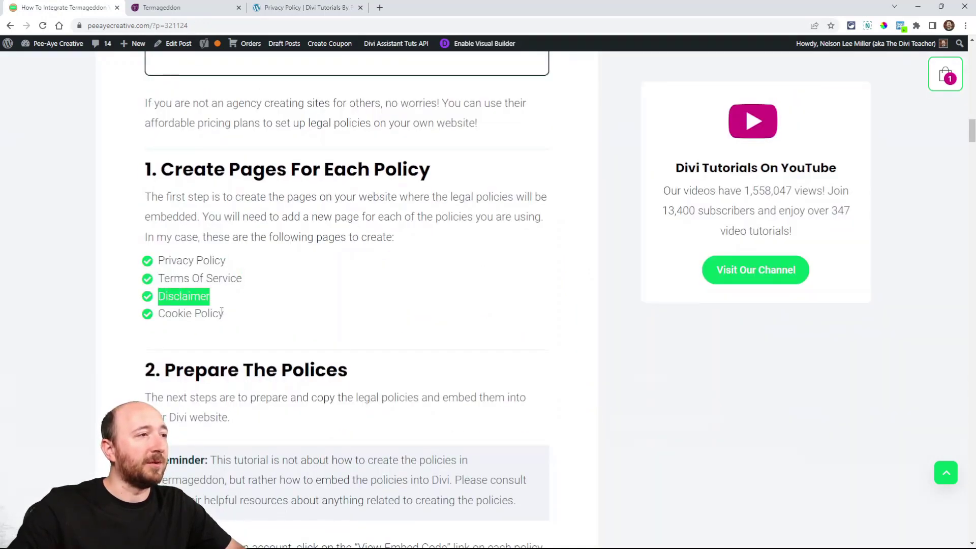
left_click_drag(225, 314, 192, 314)
left_click(192, 313)
Step: Read the tutorial from preparing and embedding the policies through step 4 on setting up the legal navigation menu
scroll(280, 294, "down", 15)
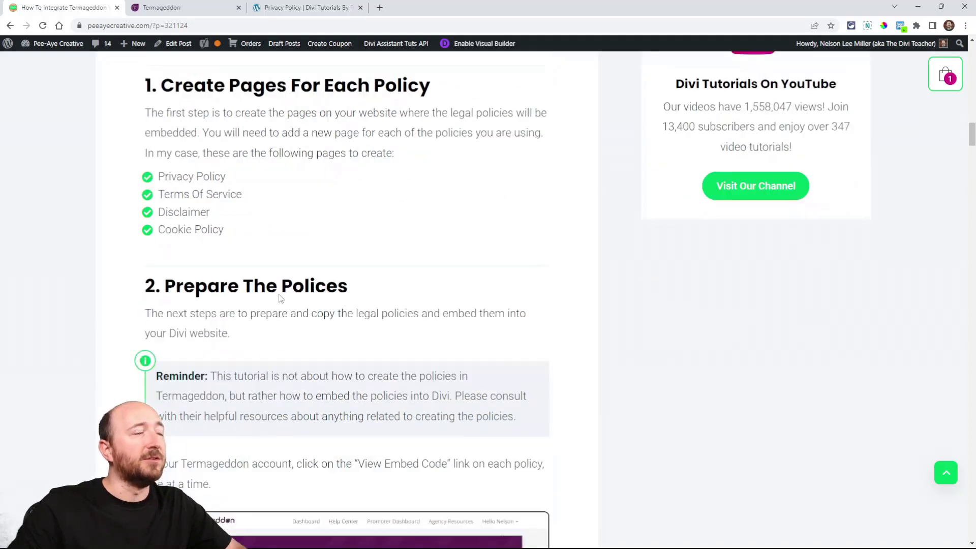
scroll(280, 295, "down", 1)
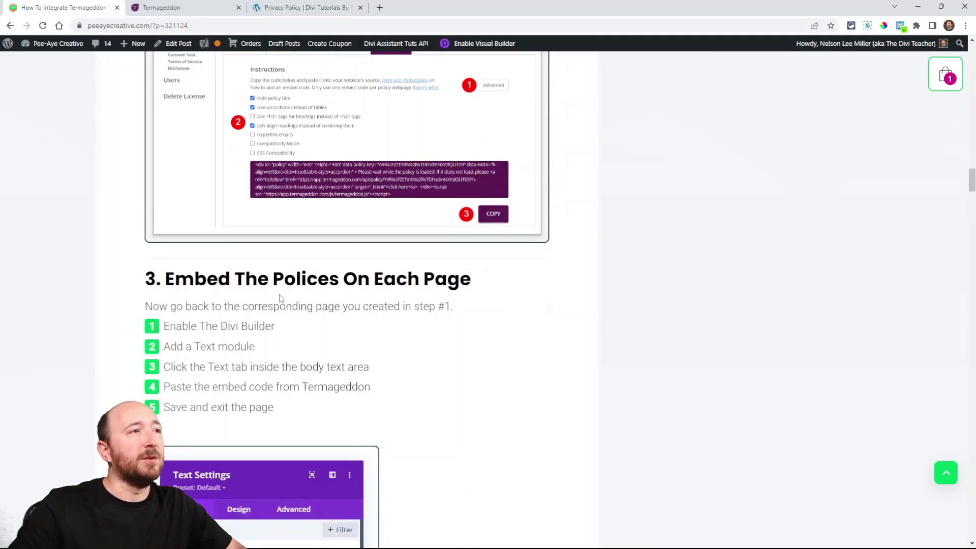
scroll(280, 299, "down", 11)
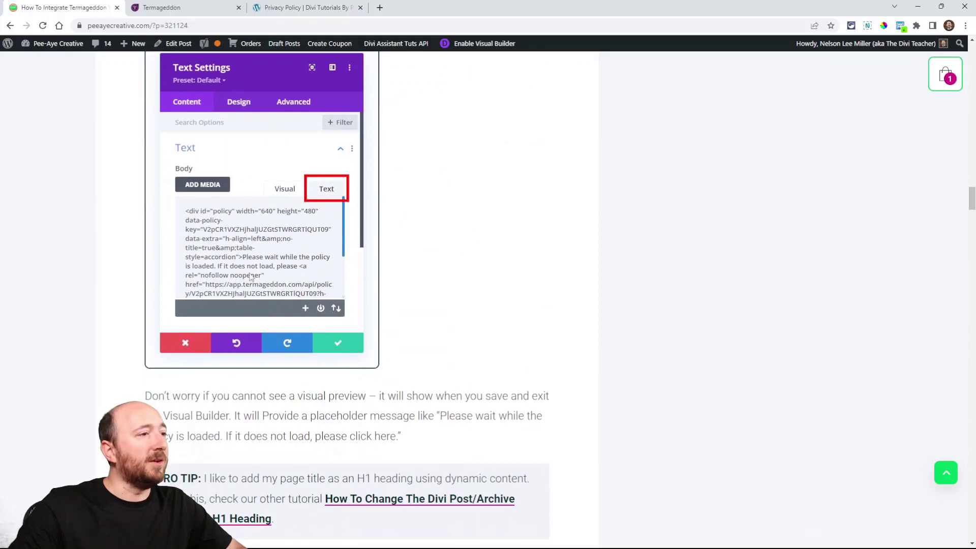
scroll(252, 260, "down", 2)
scroll(274, 277, "down", 3)
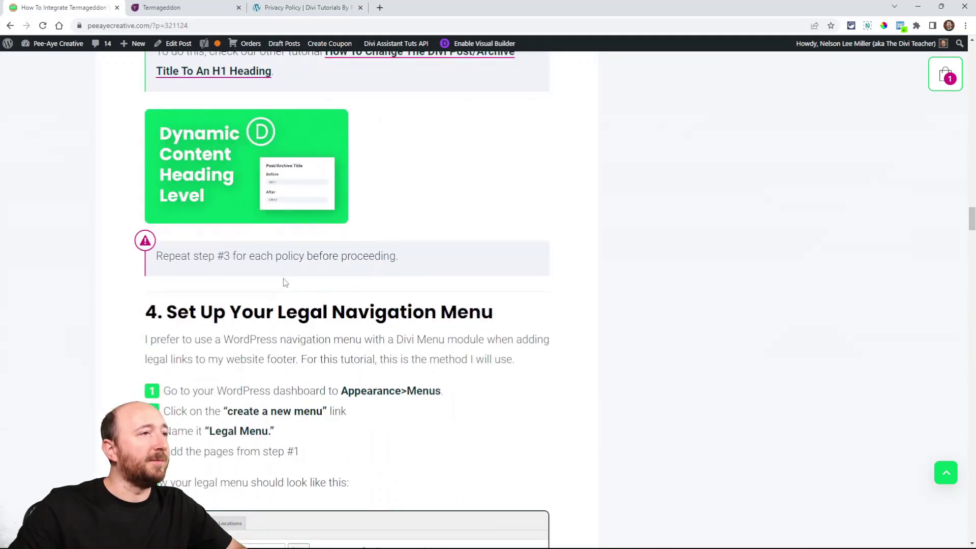
scroll(354, 193, "up", 2)
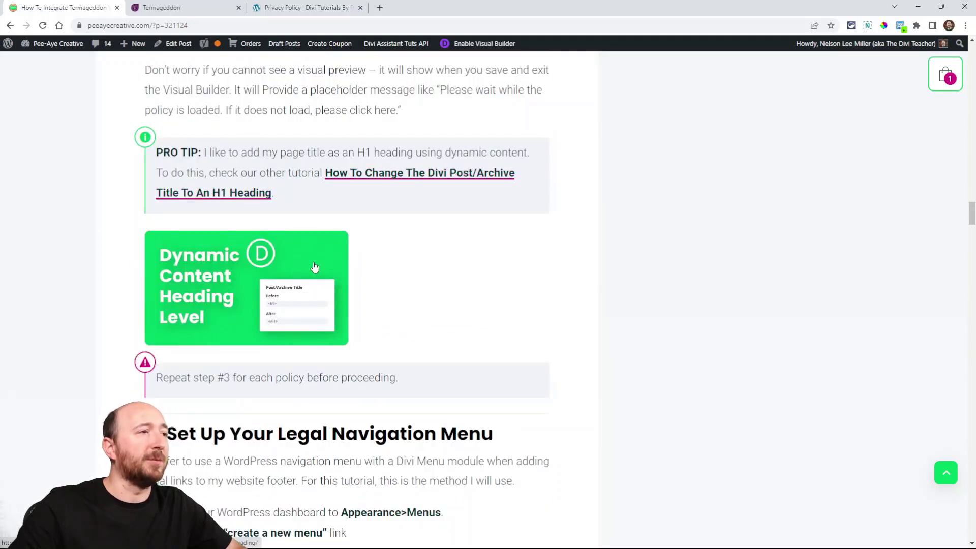
scroll(439, 315, "down", 3)
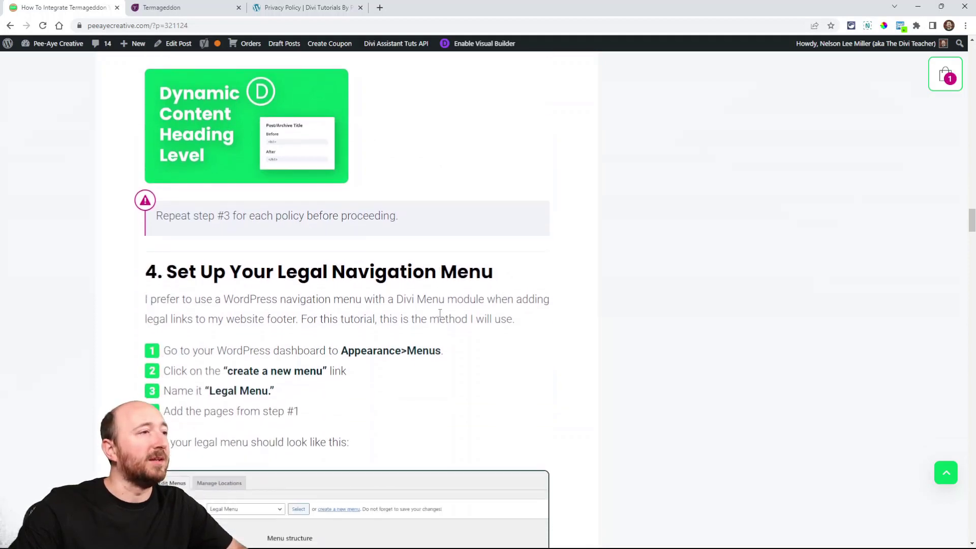
scroll(439, 316, "down", 2)
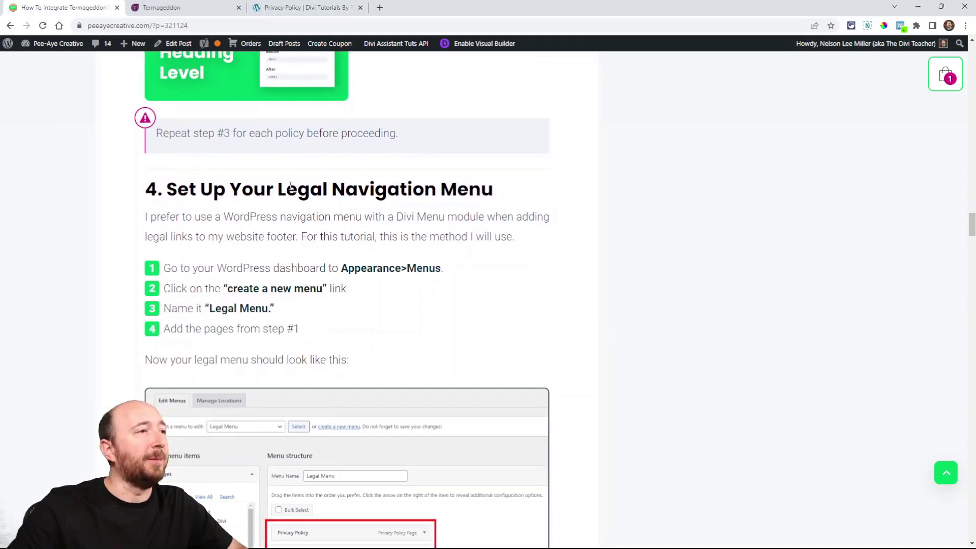
scroll(290, 186, "down", 1)
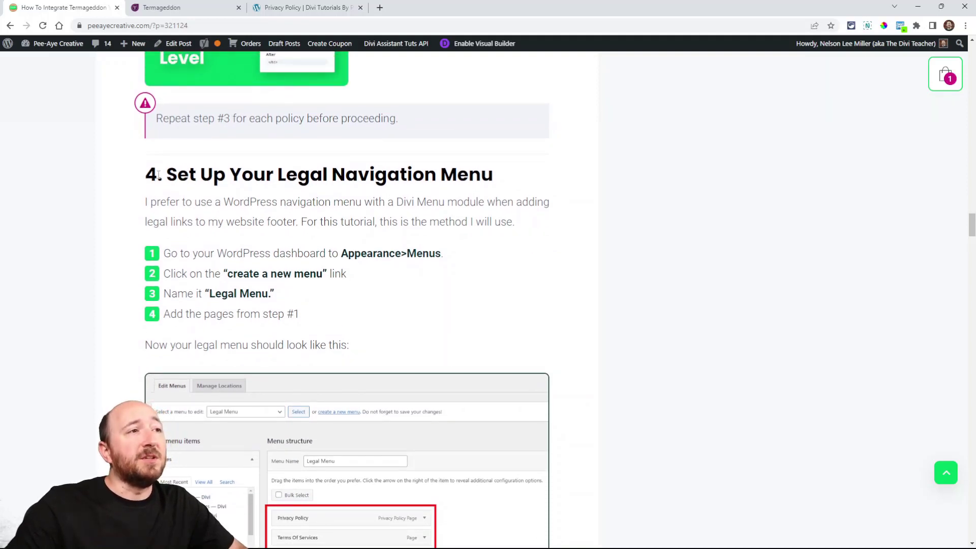
scroll(277, 198, "down", 2)
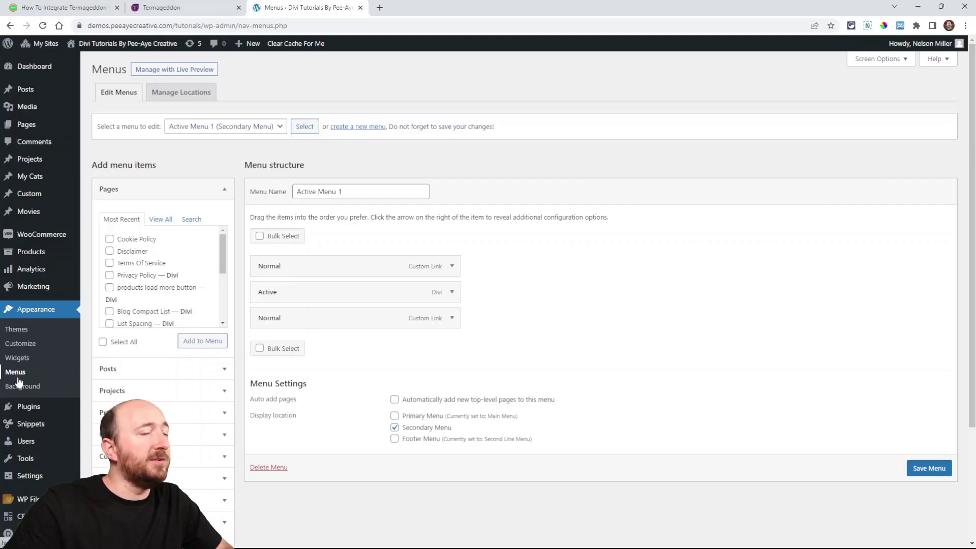
Step: Create a new WordPress navigation menu named Legal Menu
left_click(358, 127)
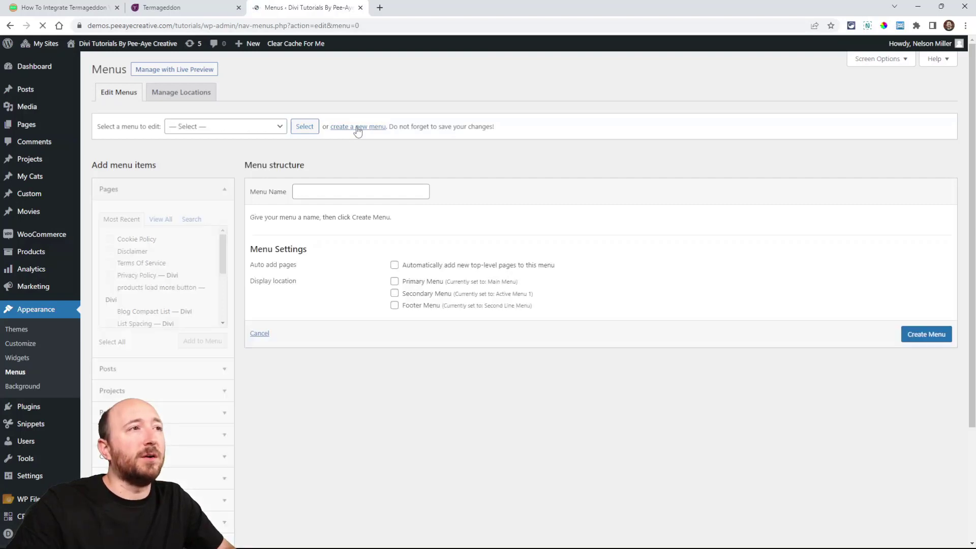
left_click(320, 191)
type("Le")
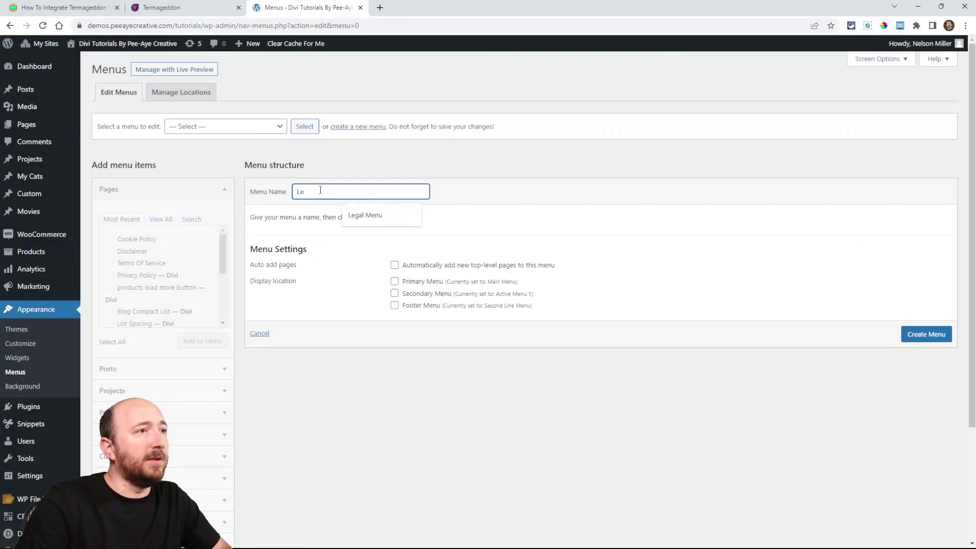
left_click(374, 215)
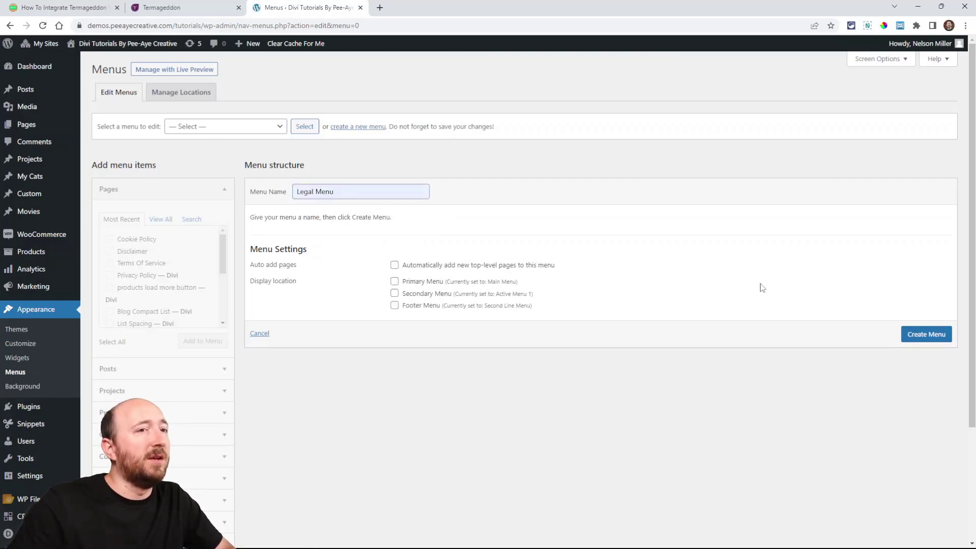
left_click(920, 337)
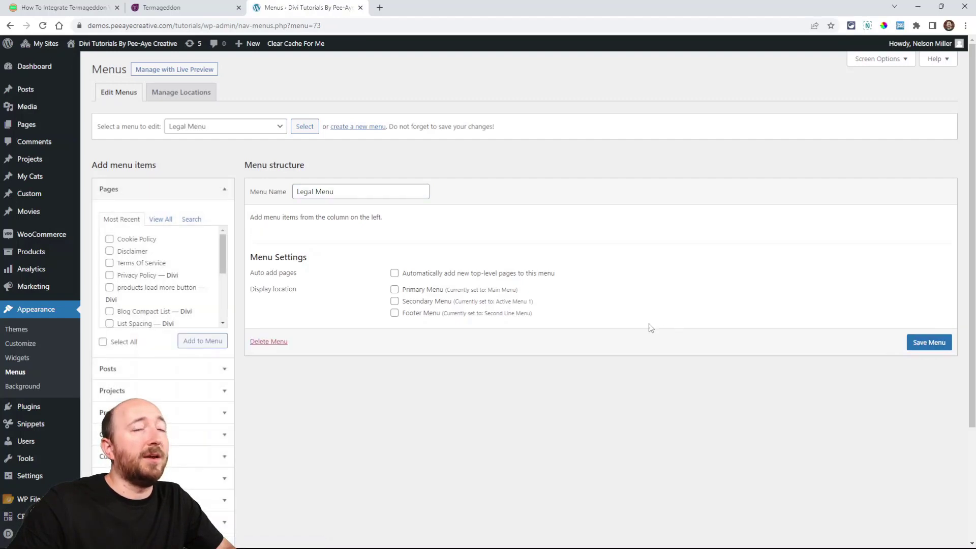
Step: Add the Privacy Policy, Terms Of Service, Disclaimer and Cookie Policy pages to the Legal Menu
left_click(110, 276)
left_click(109, 263)
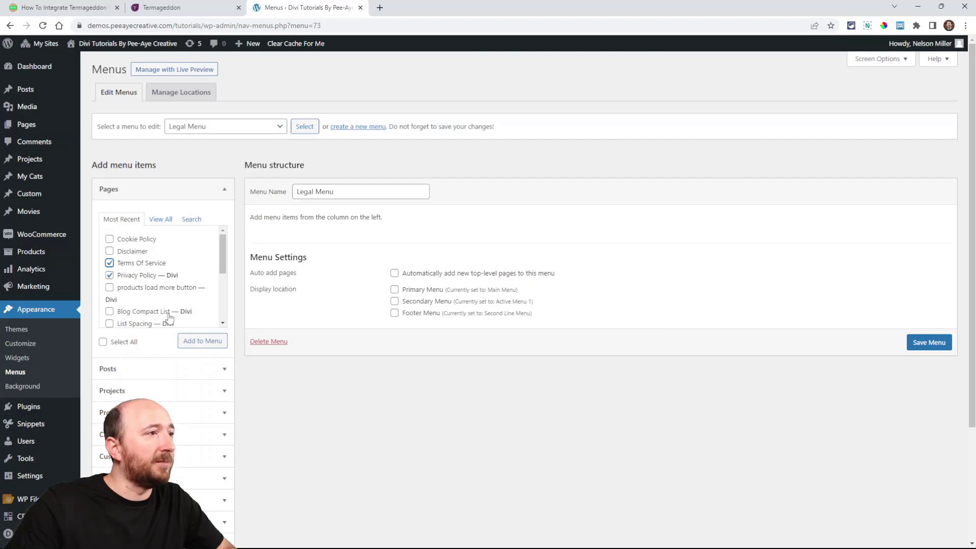
left_click(109, 251)
left_click(109, 238)
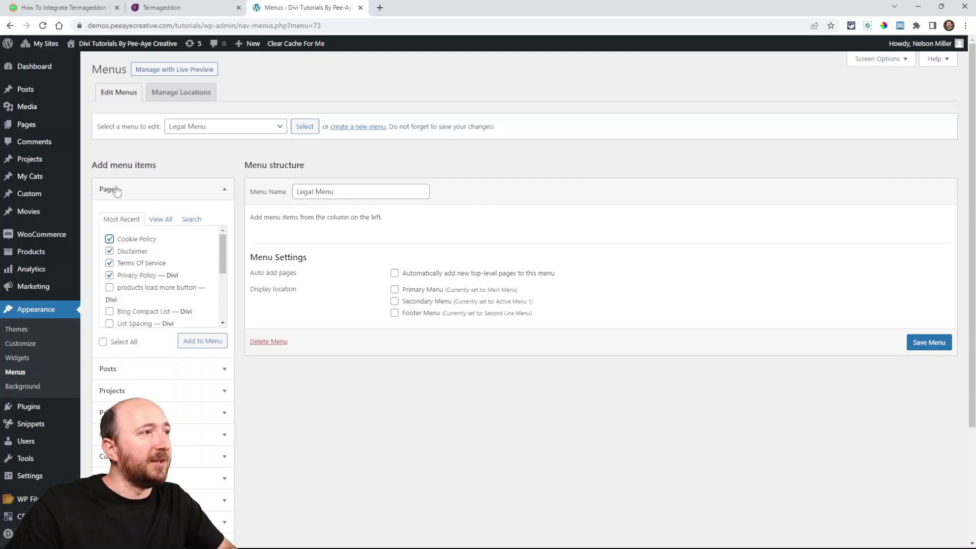
left_click(197, 342)
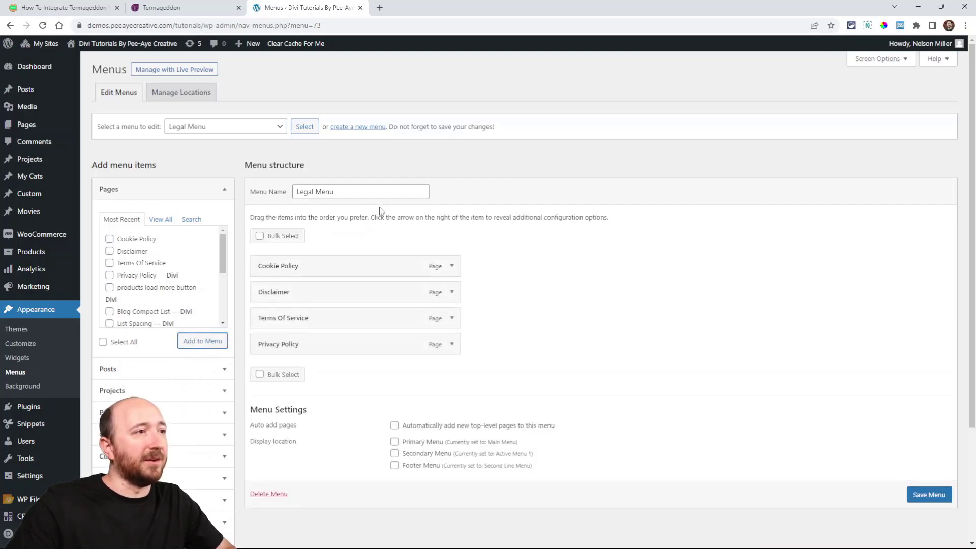
Step: Reorder the Legal Menu to Privacy Policy, Terms Of Service, Disclaimer, Cookie Policy, and save the menu
left_click_drag(322, 346, 319, 268)
left_click_drag(273, 345, 282, 318)
left_click(921, 497)
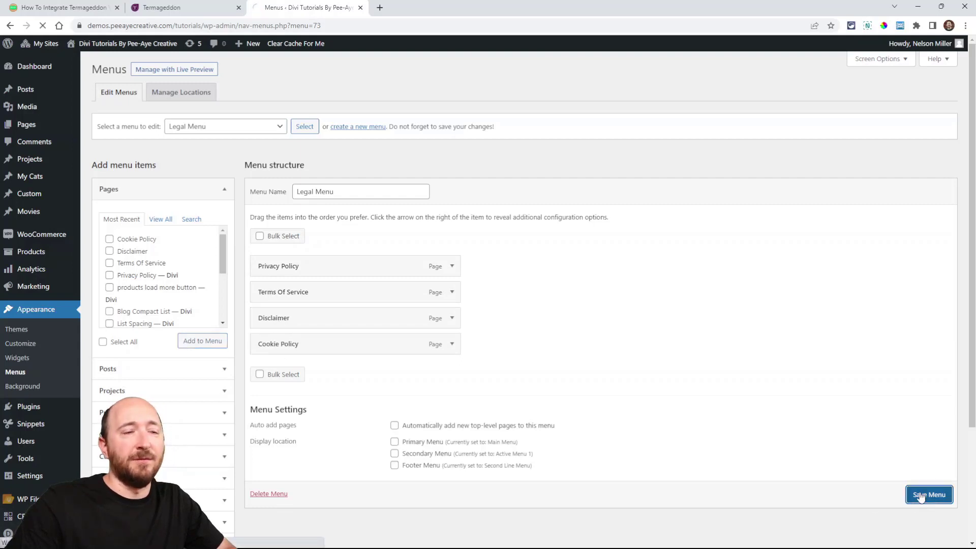
Step: Read the tutorial's step 5 on adding the legal menu to the Divi footer, and return to the WordPress Menus page
scroll(460, 279, "down", 2)
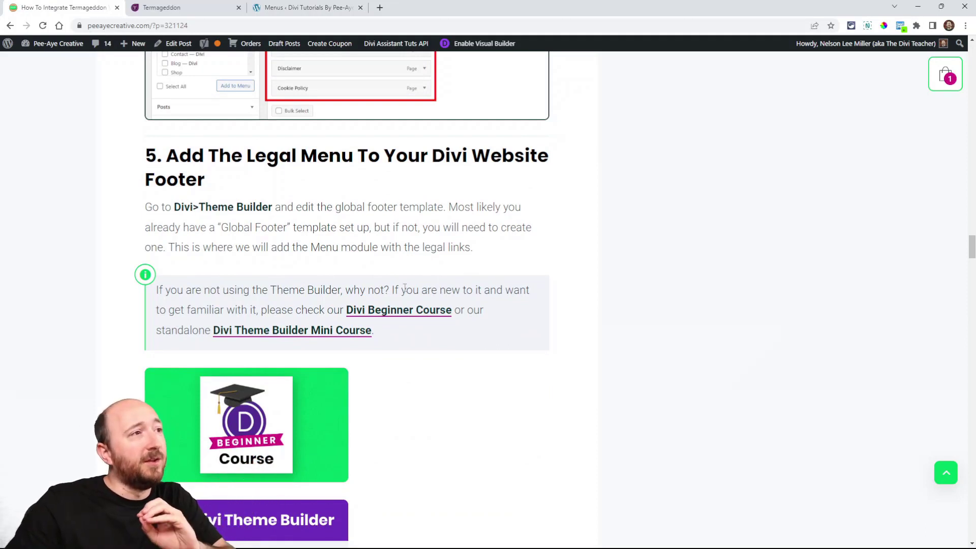
scroll(426, 297, "down", 2)
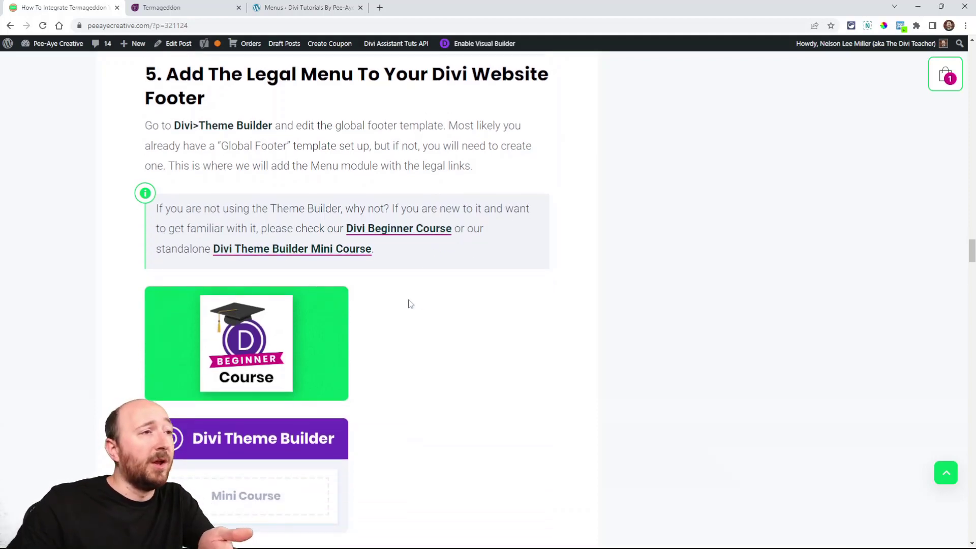
scroll(442, 297, "down", 10)
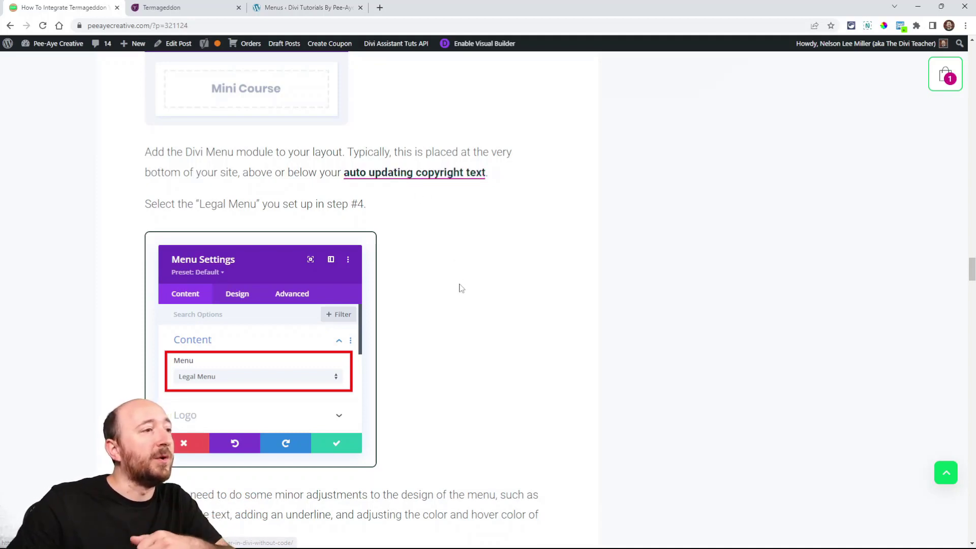
scroll(457, 287, "down", 2)
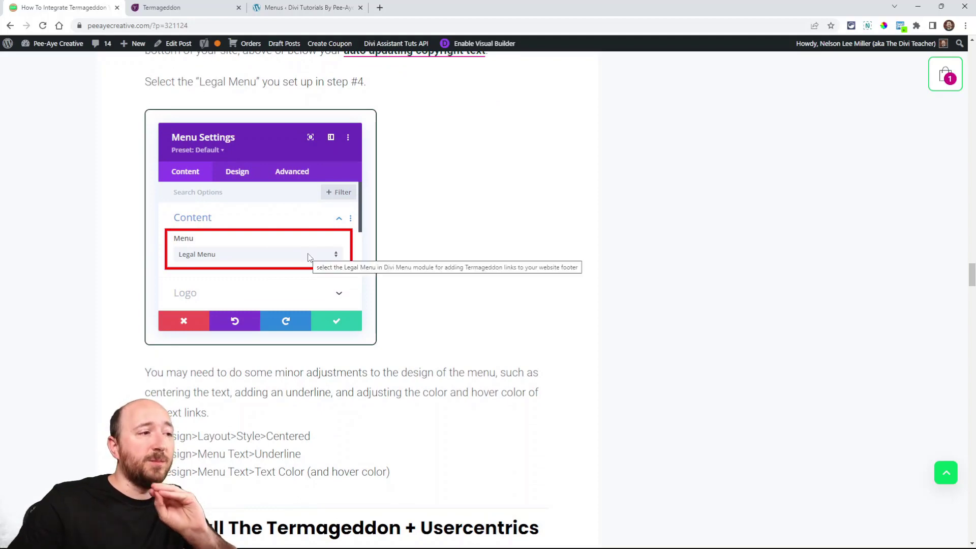
scroll(310, 257, "up", 4)
scroll(321, 270, "up", 7)
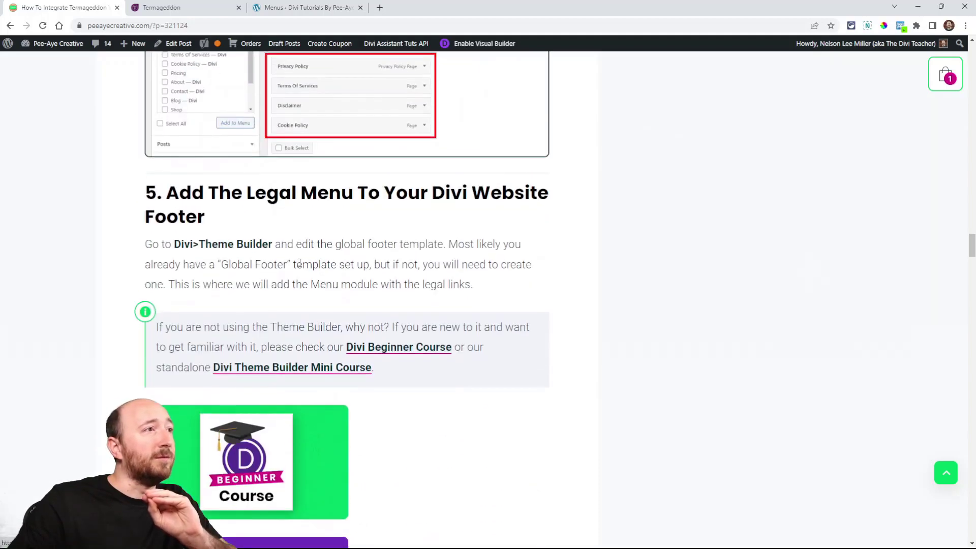
scroll(456, 293, "down", 4)
scroll(456, 293, "down", 2)
left_click(333, 7)
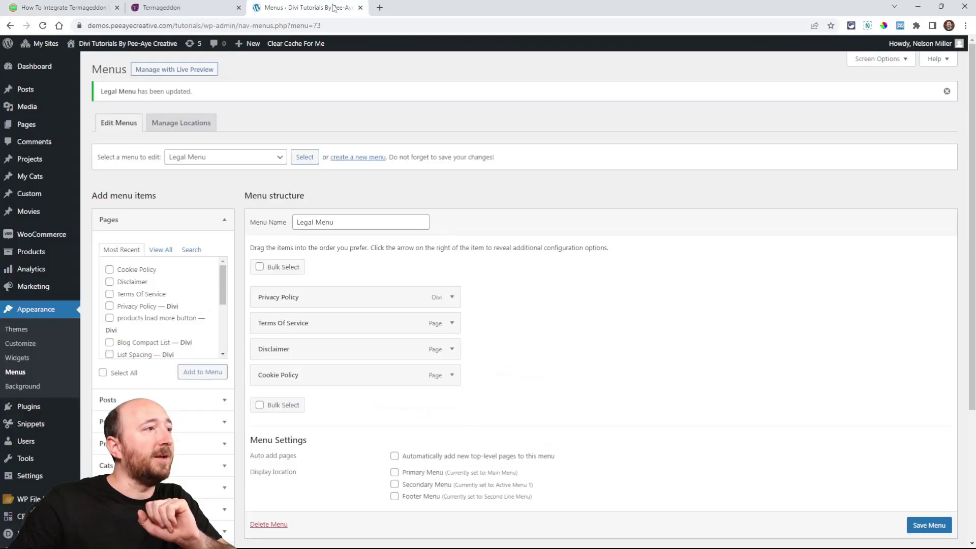
Step: Open the Divi Theme Builder and start building a global footer for the Default Website Template
scroll(23, 472, "down", 3)
mouse_move(20, 516)
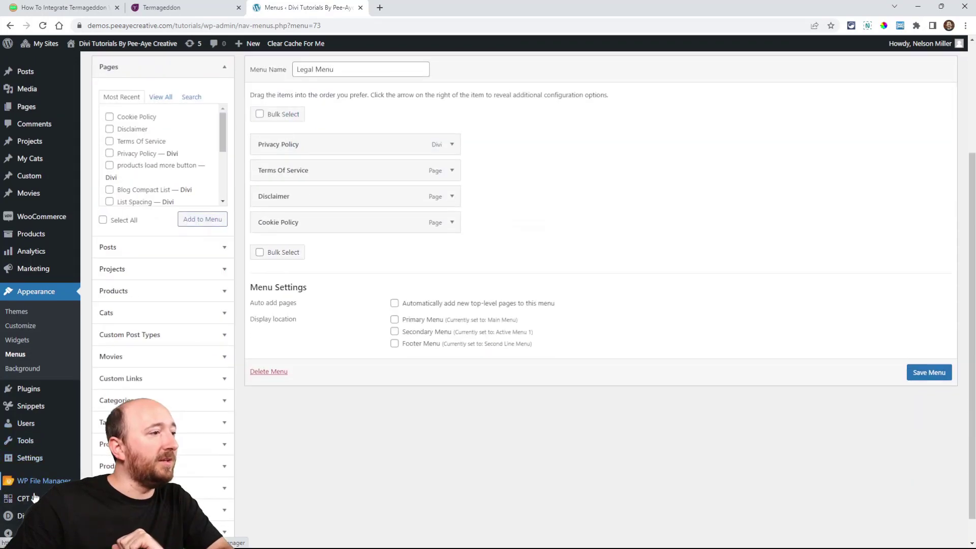
left_click(113, 465)
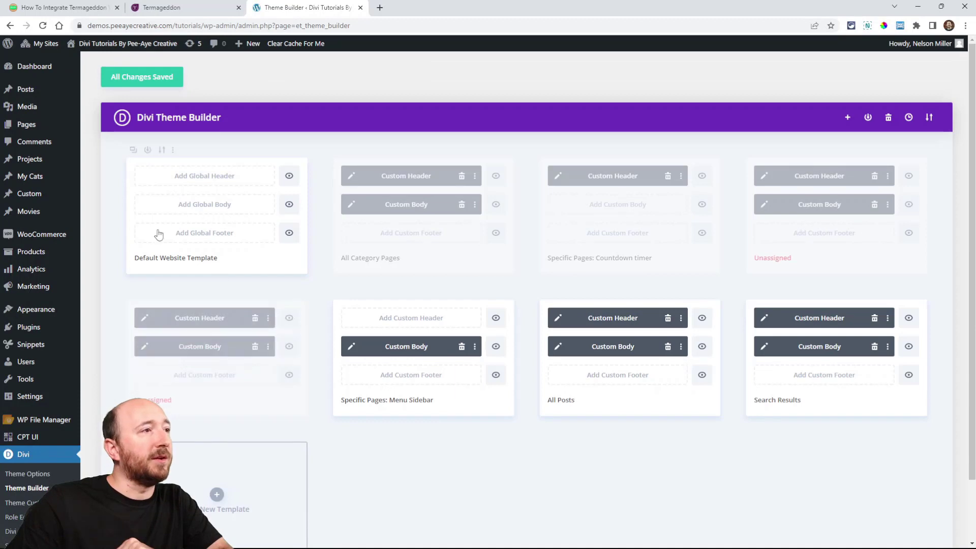
left_click(196, 234)
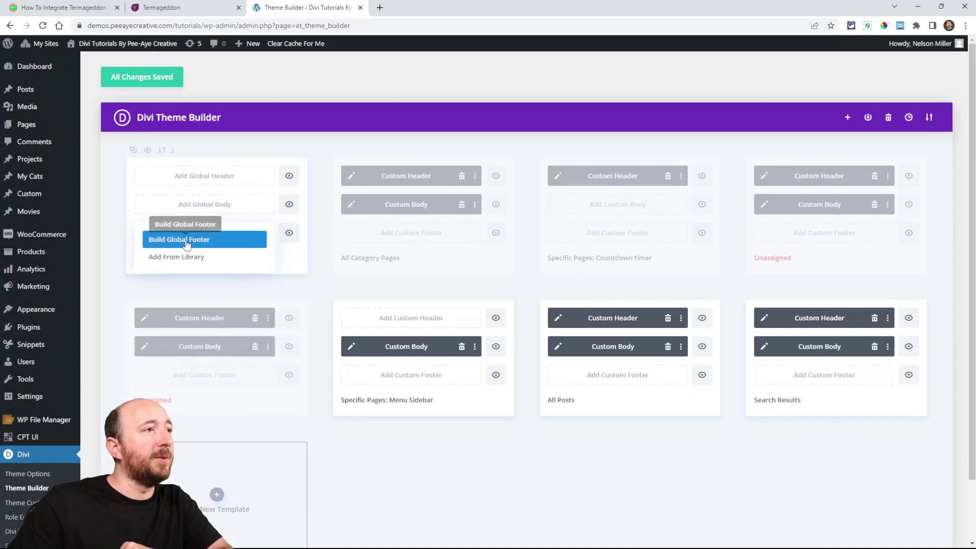
left_click(189, 243)
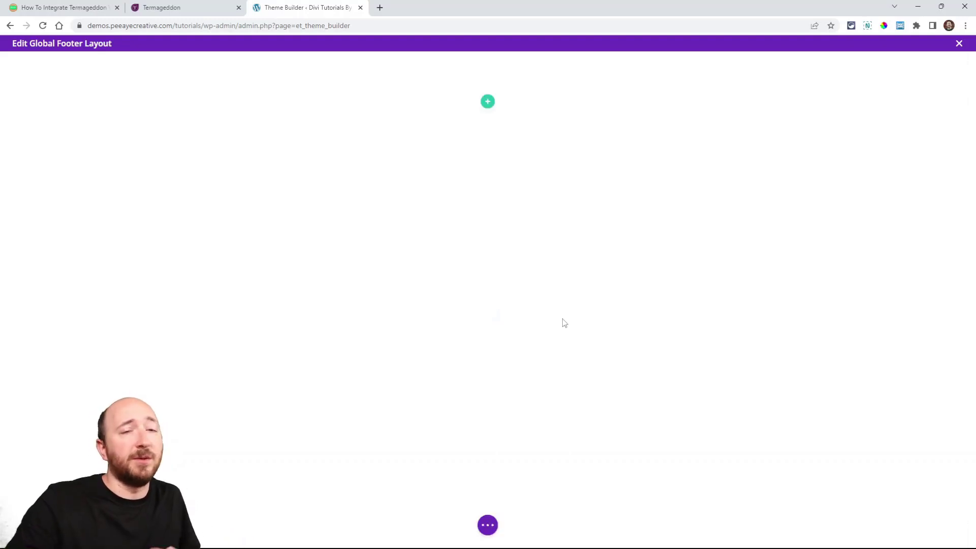
Step: Insert a single-column row with a Menu module in the footer and set the module's menu to Legal Menu
left_click(489, 105)
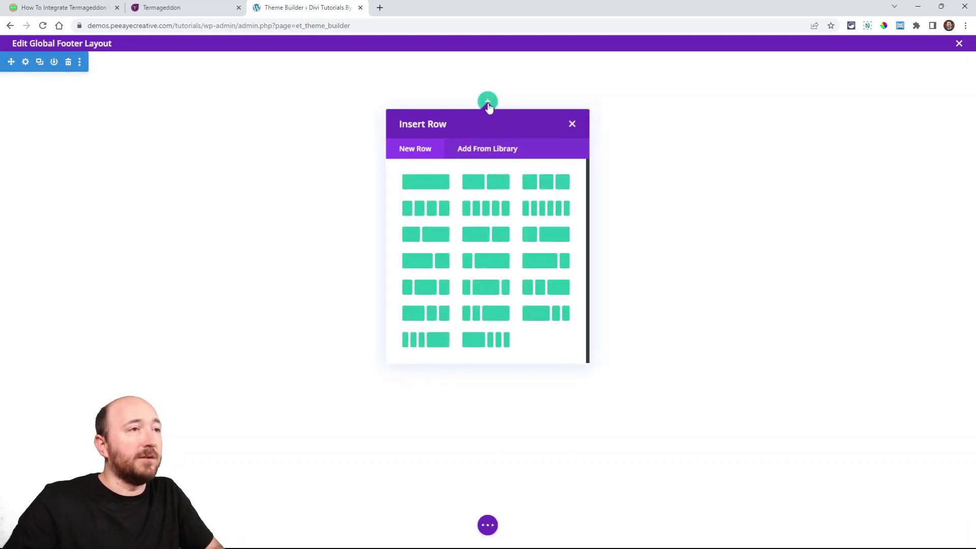
left_click(431, 184)
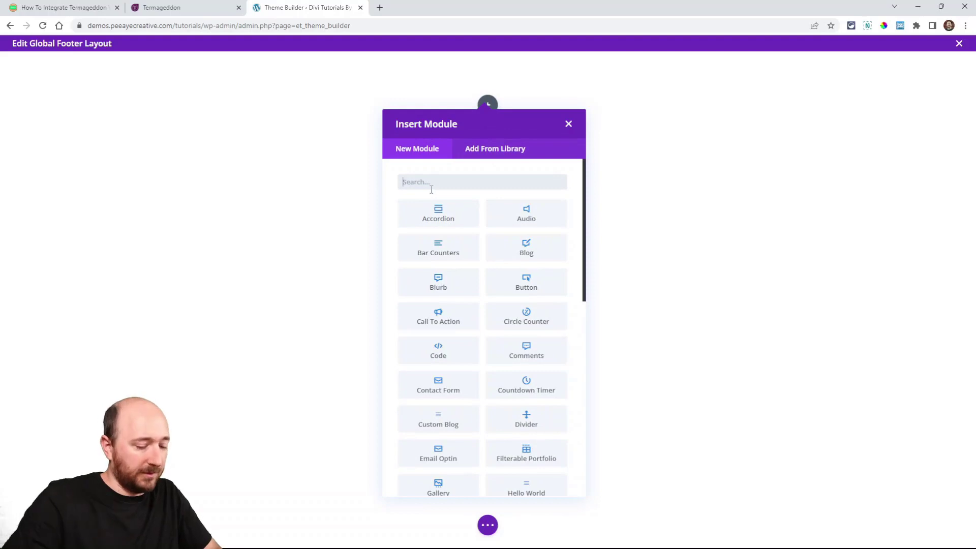
type("menu")
left_click(434, 213)
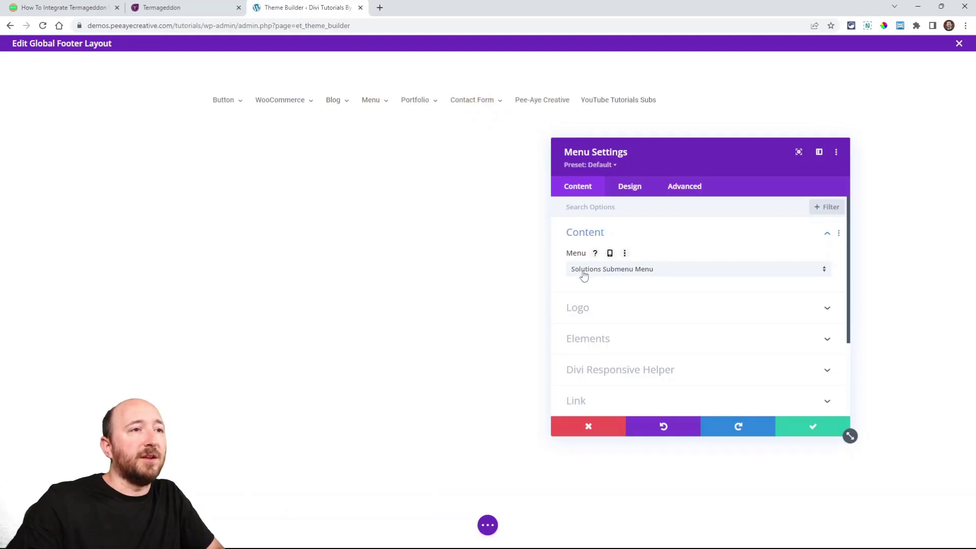
left_click(584, 275)
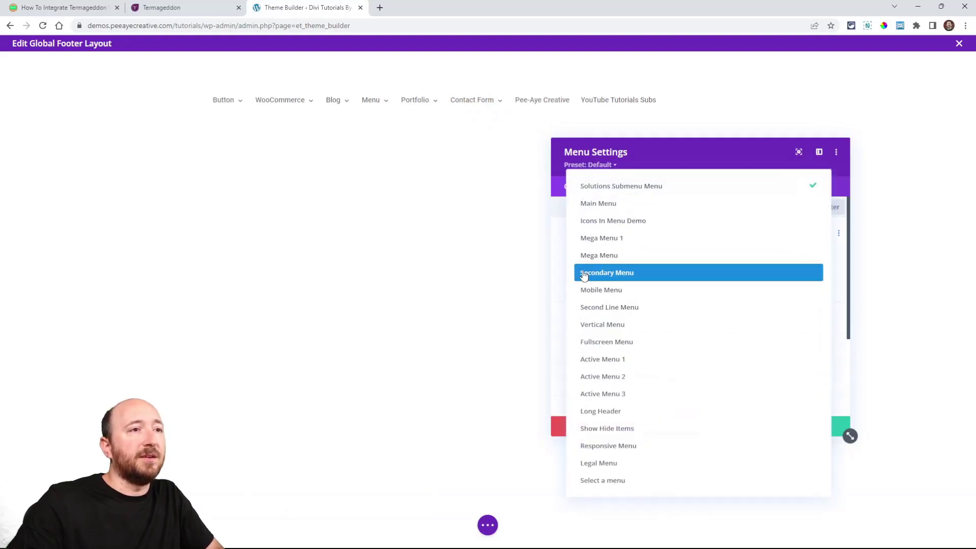
left_click(610, 464)
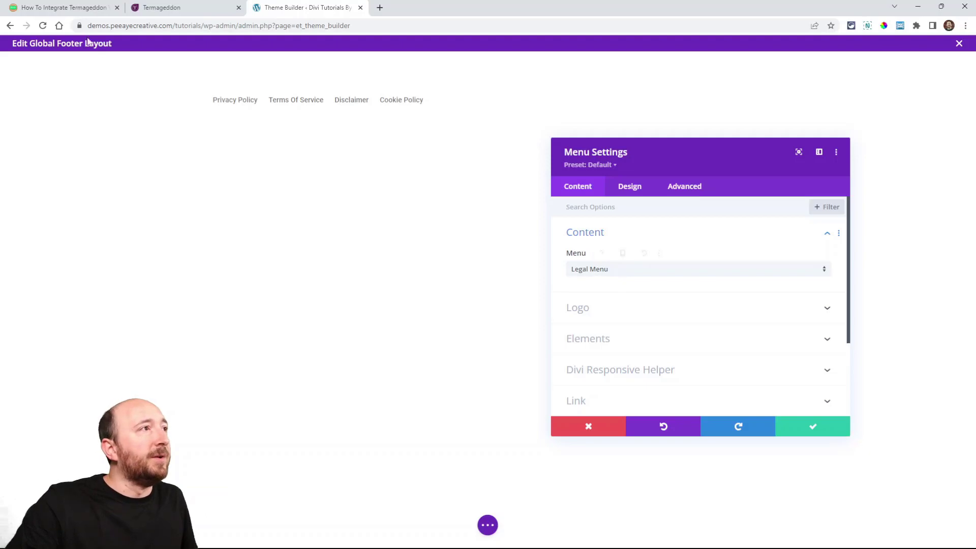
Step: Review the tutorial's design suggestions for the footer menu's centering, underline and text colors, and return to the footer layout
left_click(57, 10)
scroll(345, 350, "down", 12)
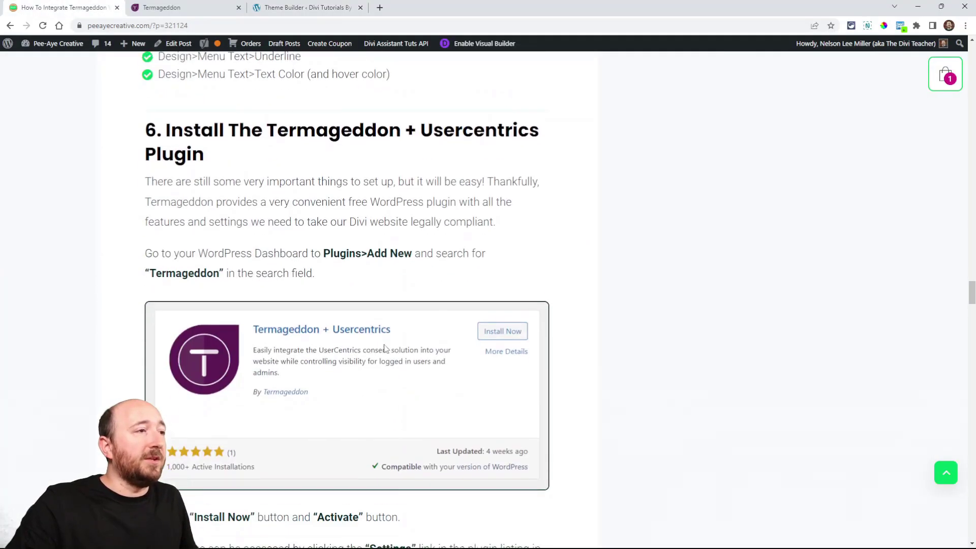
scroll(373, 338, "up", 2)
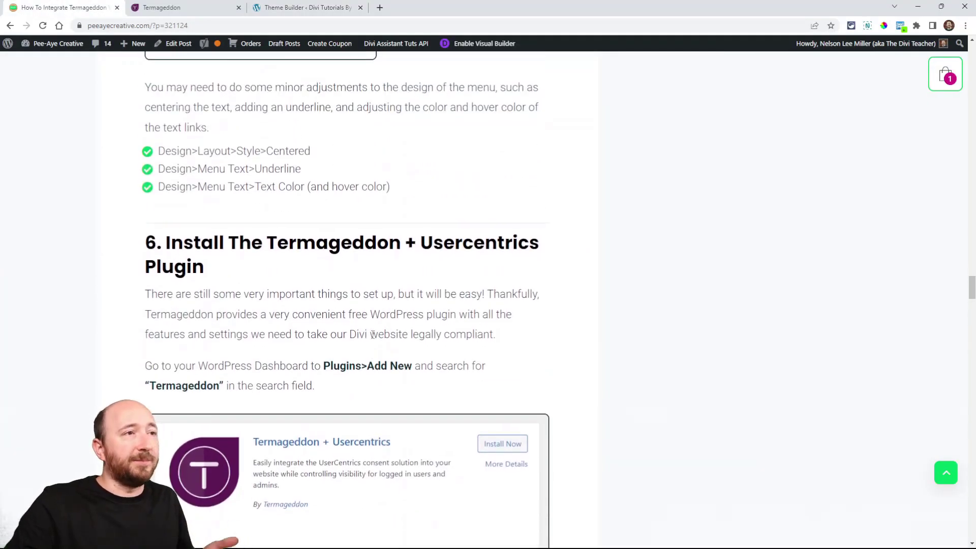
left_click_drag(159, 151, 322, 160)
left_click_drag(301, 172, 158, 172)
scroll(386, 256, "up", 2)
left_click_drag(391, 268, 198, 268)
left_click(286, 5)
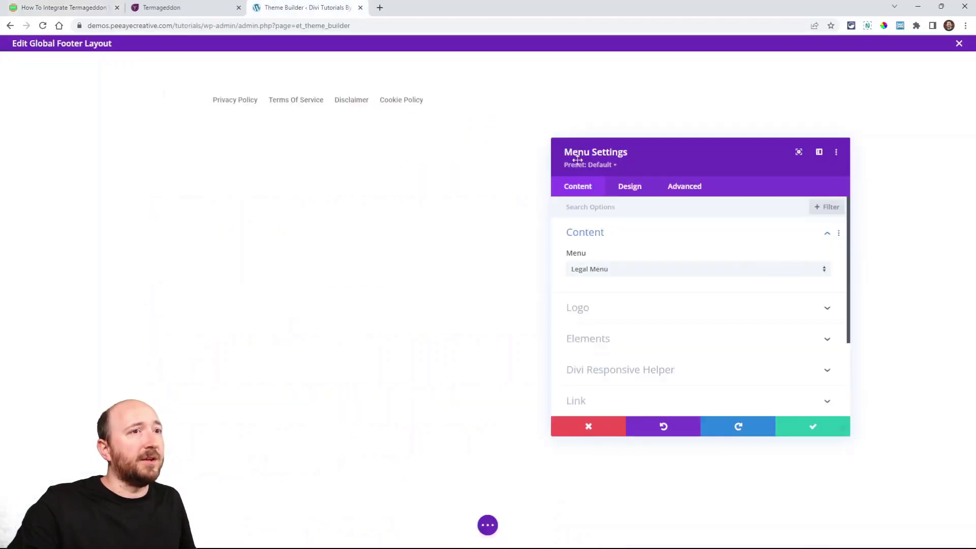
Step: Center the text alignment of the footer's legal menu in its Menu Text design settings
left_click(620, 186)
left_click(591, 263)
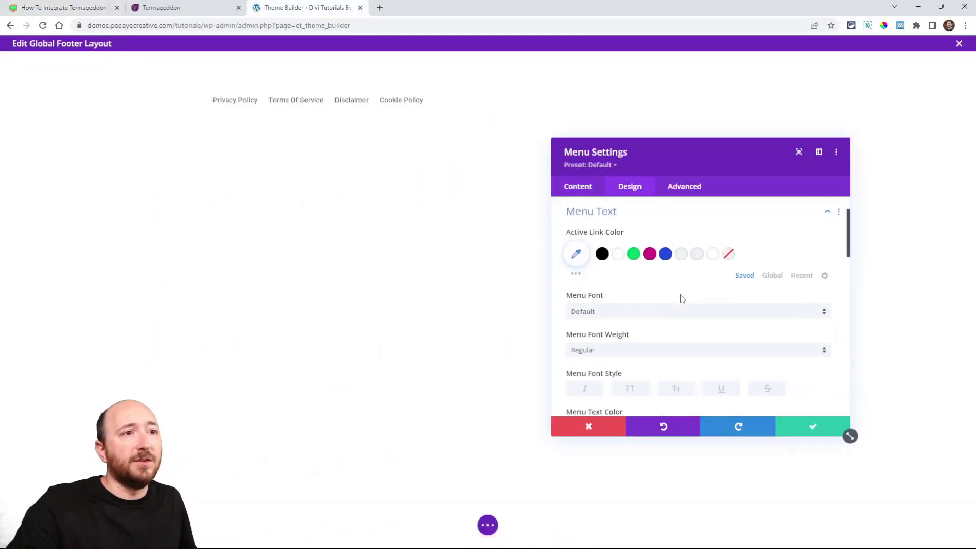
scroll(683, 302, "down", 6)
left_click(674, 357)
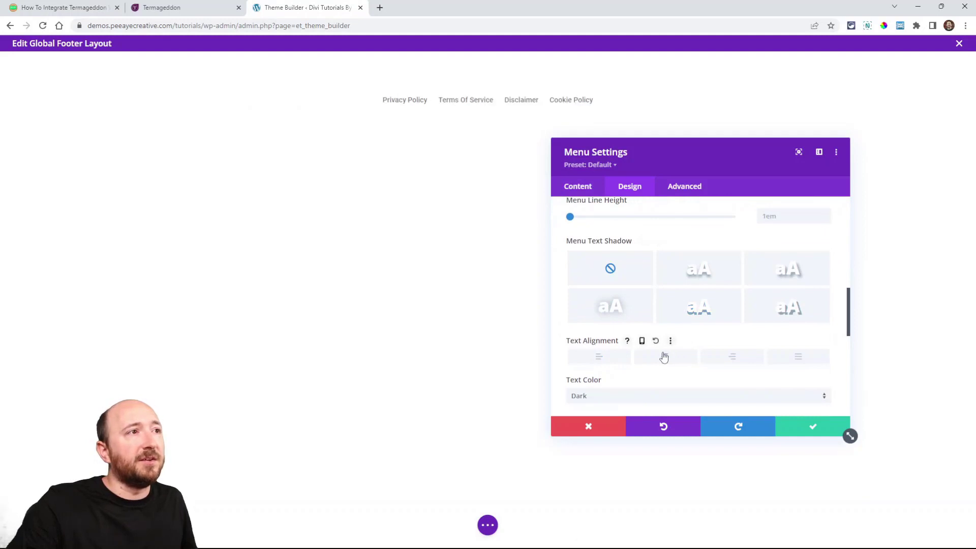
left_click_drag(663, 164, 661, 139)
Step: Set the legal menu's text color to black (#000000)
scroll(650, 274, "down", 3)
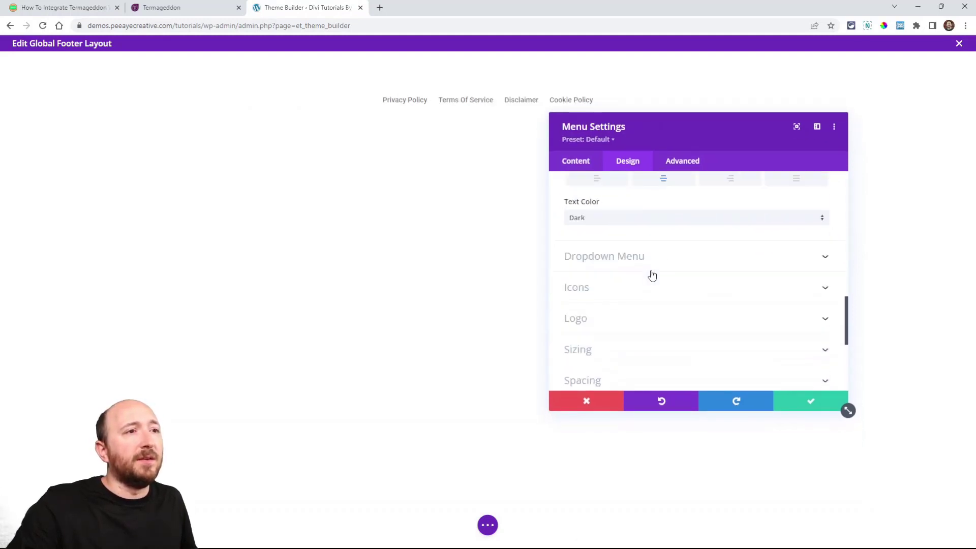
scroll(618, 302, "up", 10)
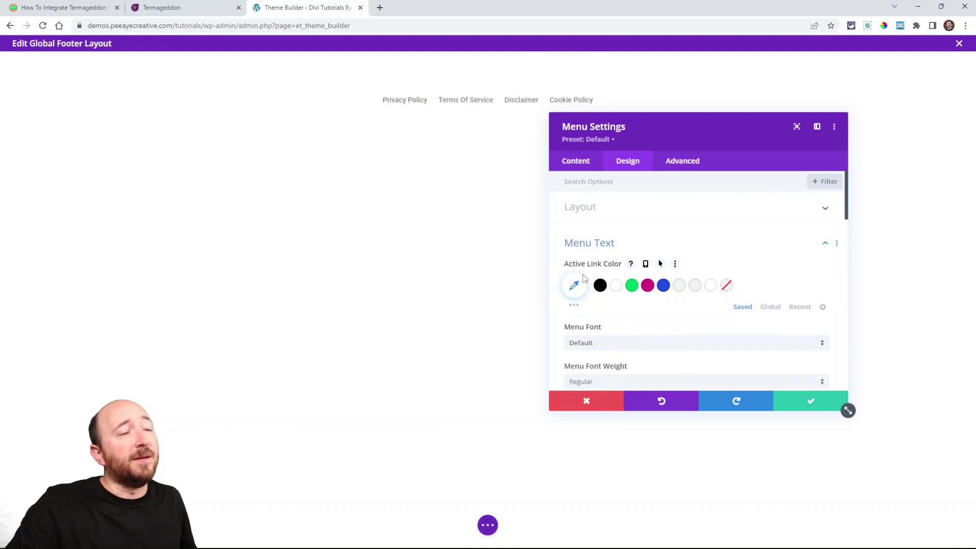
scroll(585, 279, "down", 5)
scroll(607, 249, "up", 1)
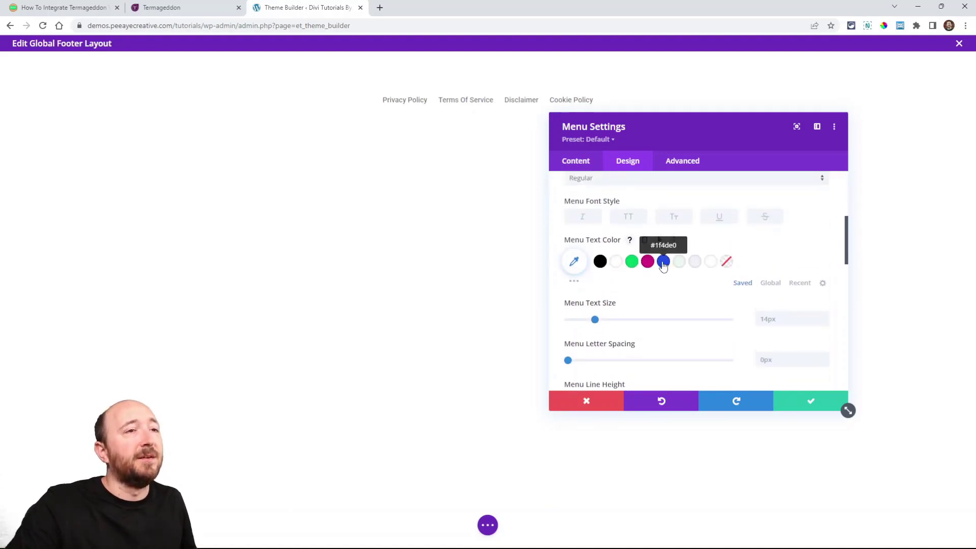
left_click(600, 262)
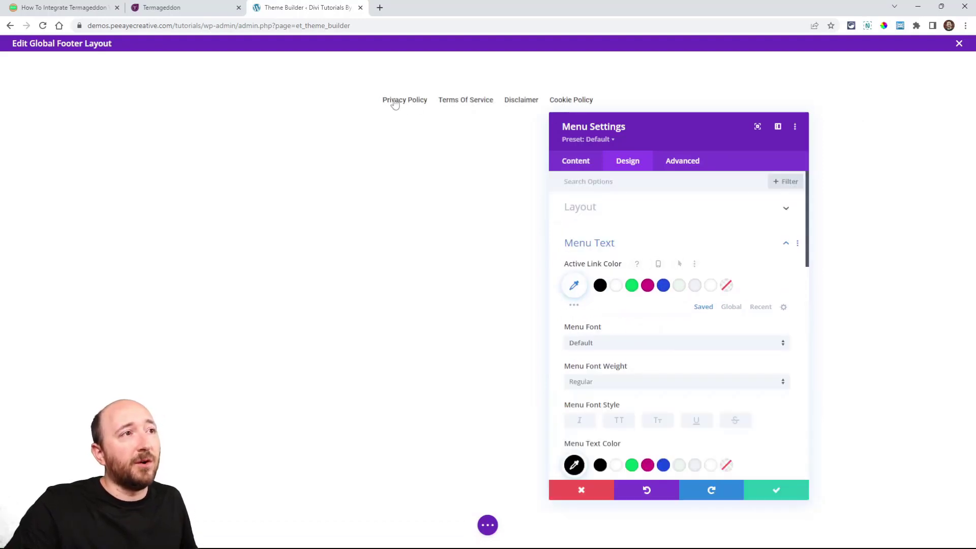
Step: Enable a hover state for the menu text color and set the hover color to the saved blue
scroll(635, 284, "down", 3)
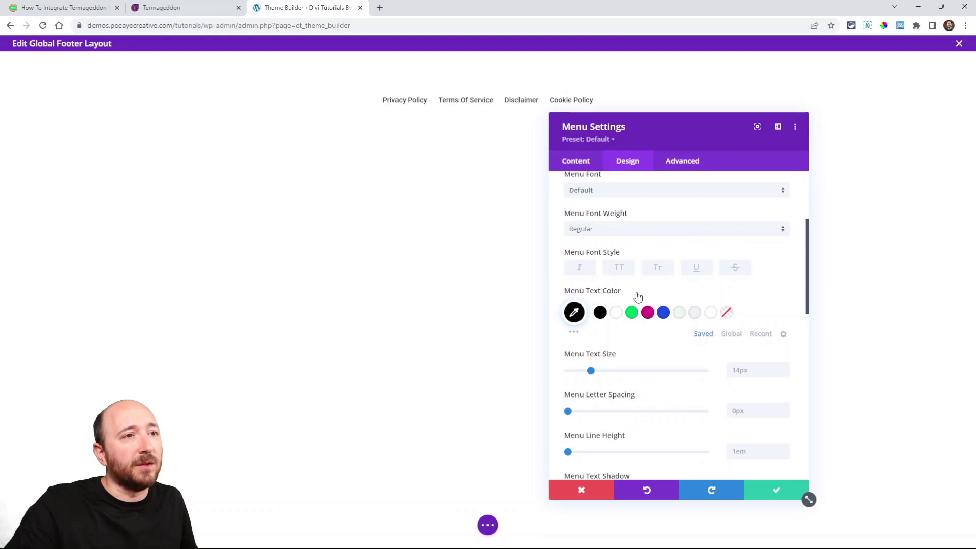
left_click(659, 291)
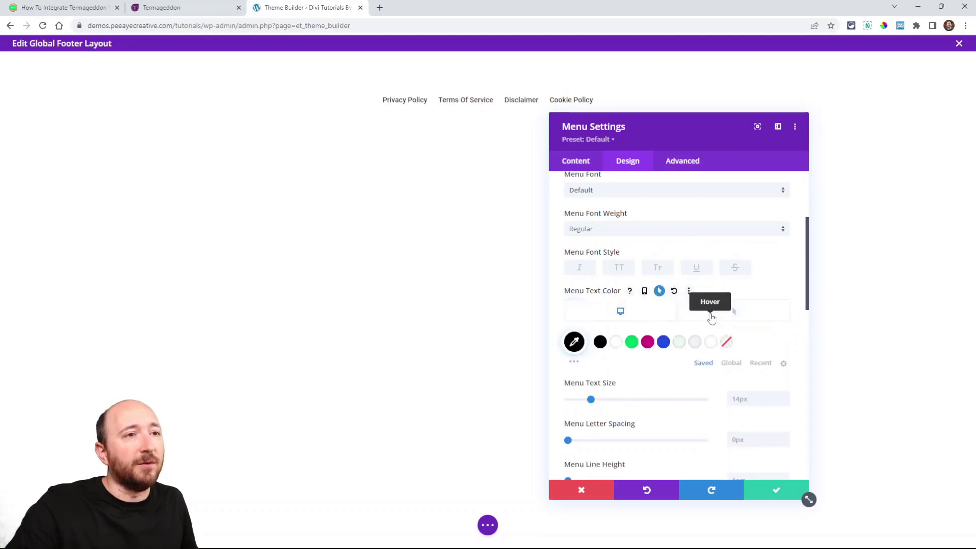
left_click(711, 316)
left_click(663, 344)
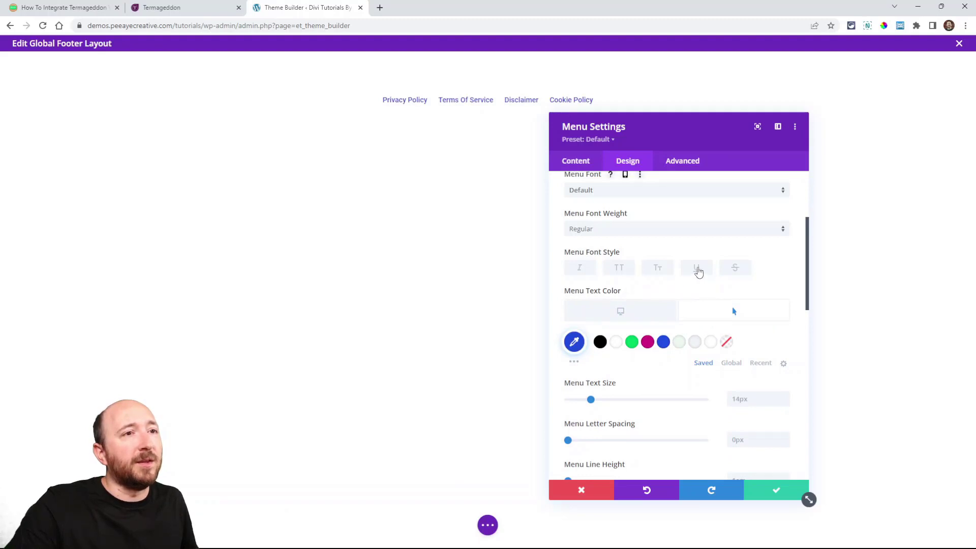
Step: Underline the legal menu links, check the default-state text color, and save the Menu module settings
left_click(696, 269)
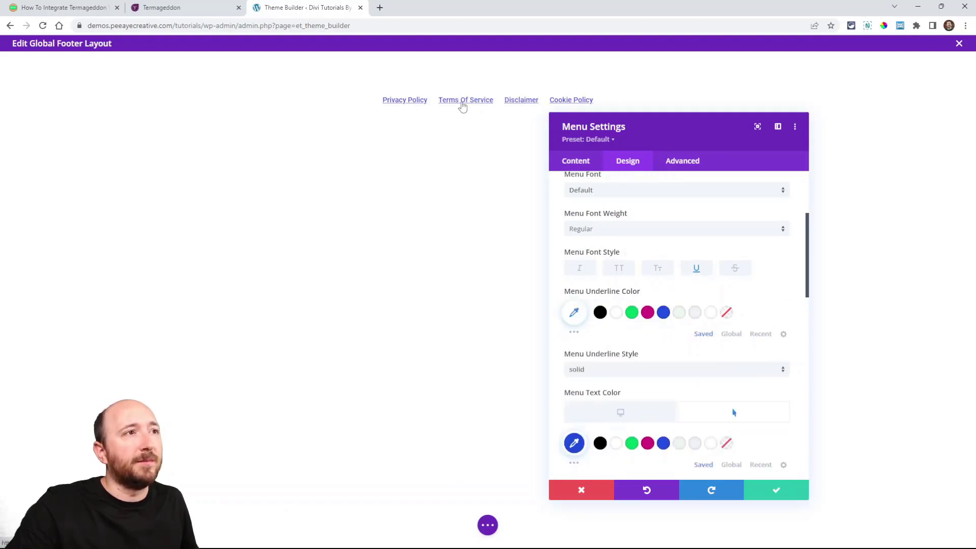
left_click(603, 412)
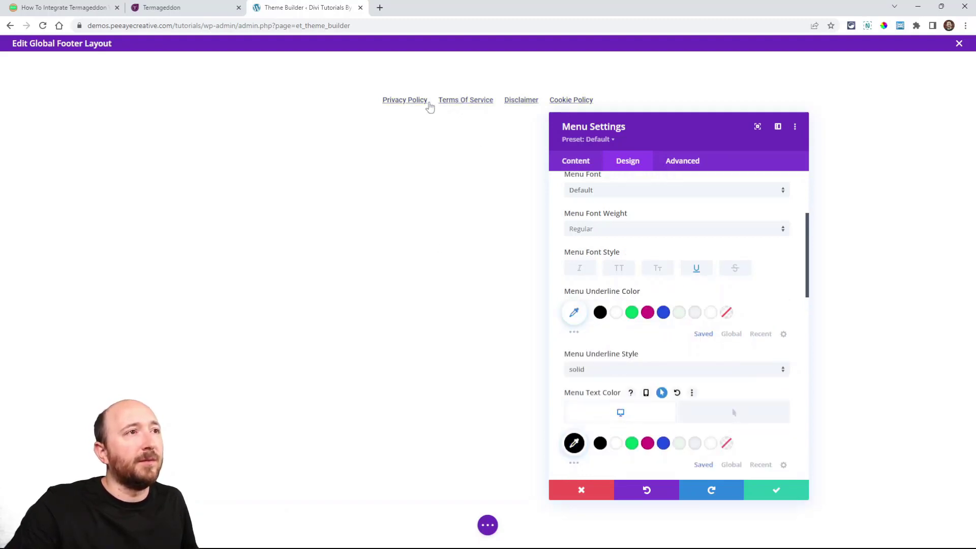
left_click(764, 496)
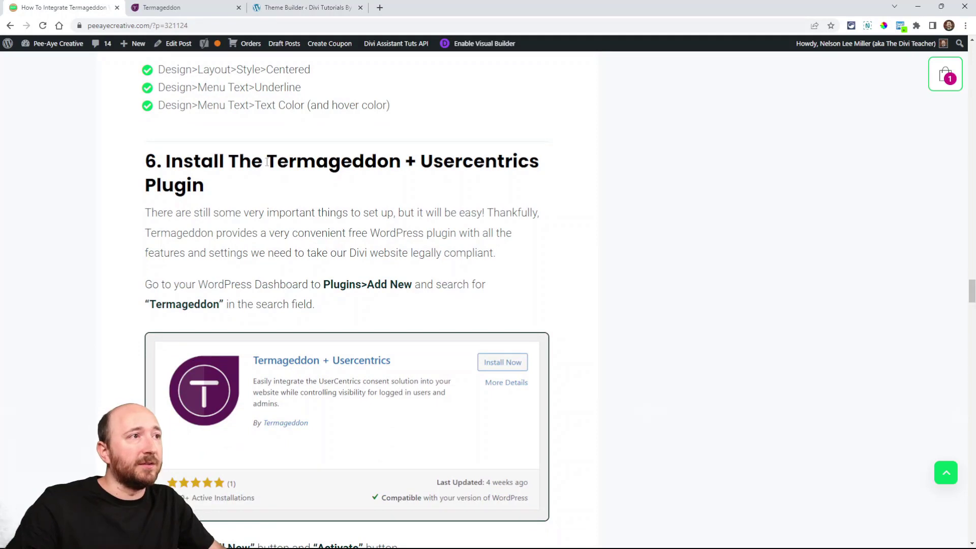
Step: Read the tutorial's step 6 on installing the Termageddon + Usercentrics plugin and copy the search term Termageddon
left_click_drag(268, 160, 540, 162)
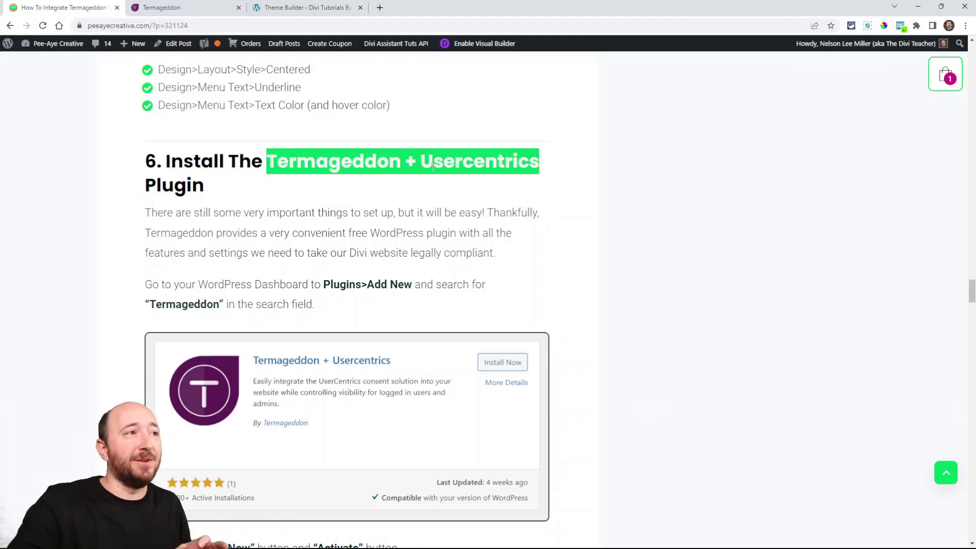
scroll(315, 218, "down", 2)
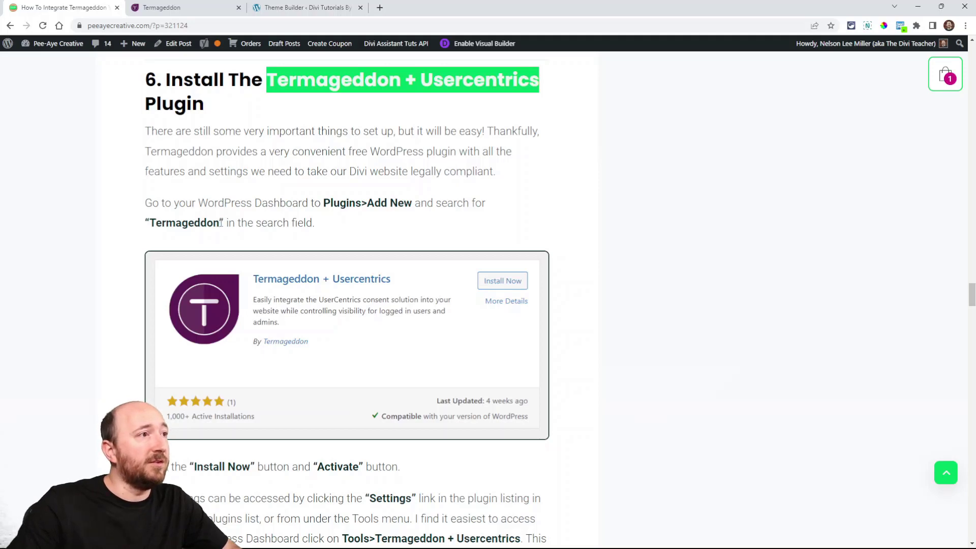
left_click_drag(221, 223, 150, 223)
key("ctrl+c")
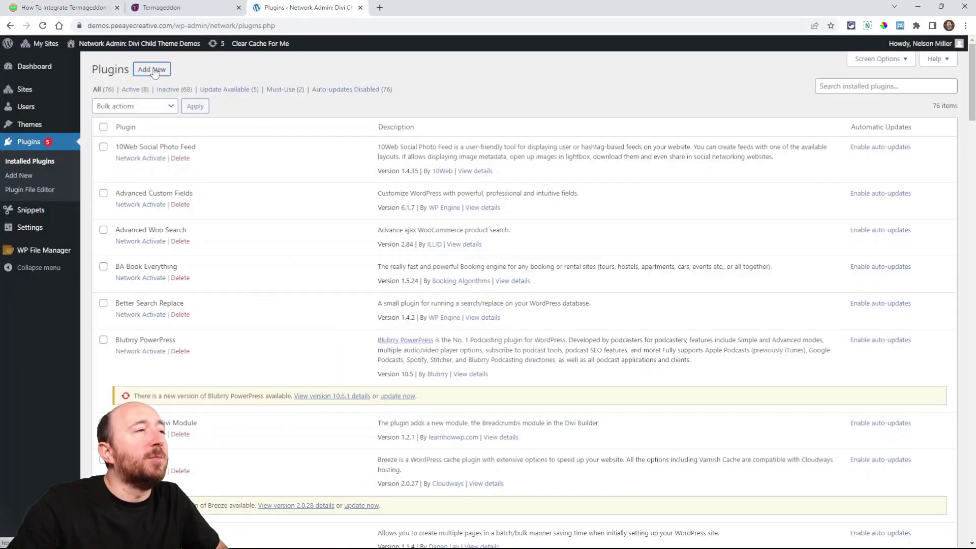
Step: Search the network admin's plugin directory for Termageddon, and install and network-activate Termageddon + Usercentrics
left_click(151, 71)
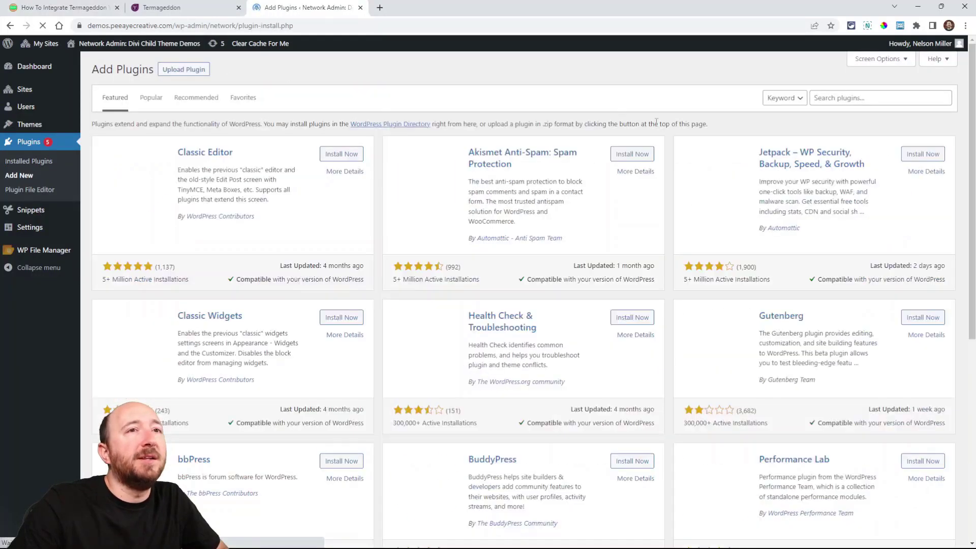
left_click(834, 98)
key("ctrl+v")
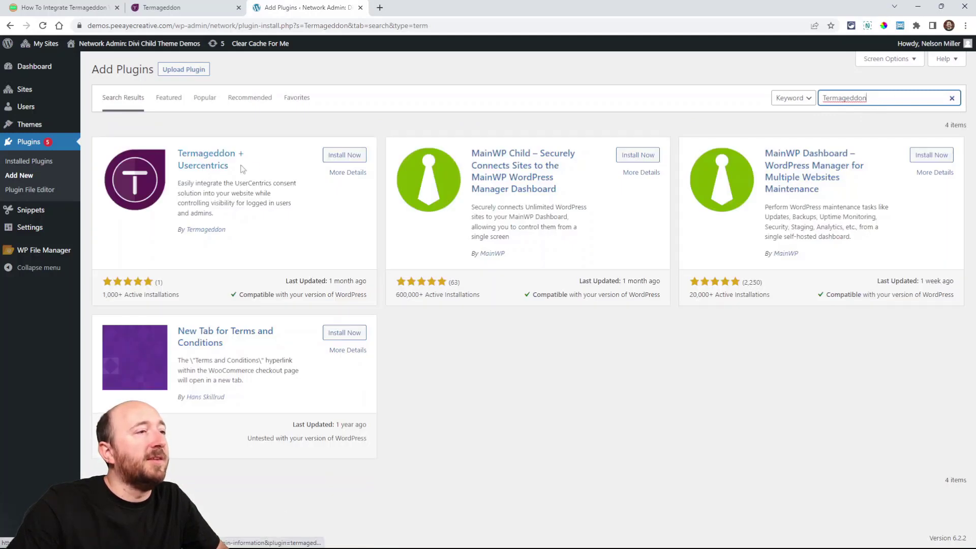
left_click(349, 160)
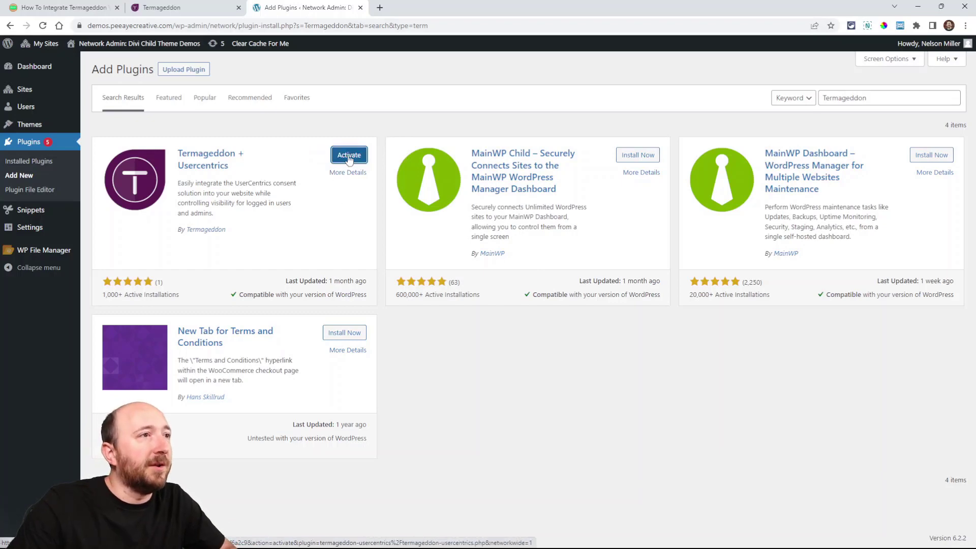
left_click(350, 159)
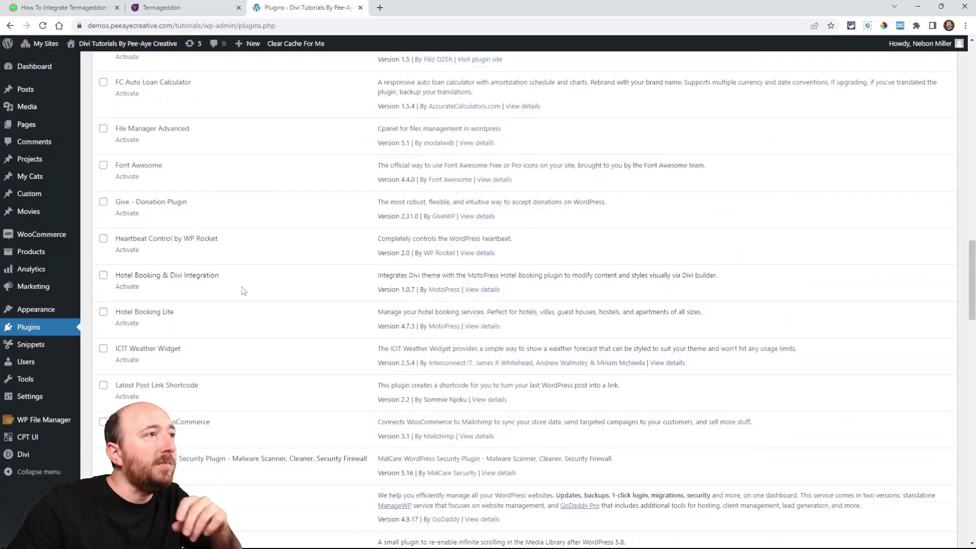
Step: Locate the Termageddon + Usercentrics entry and its settings link in the tutorials site's installed plugins list
scroll(315, 219, "down", 5)
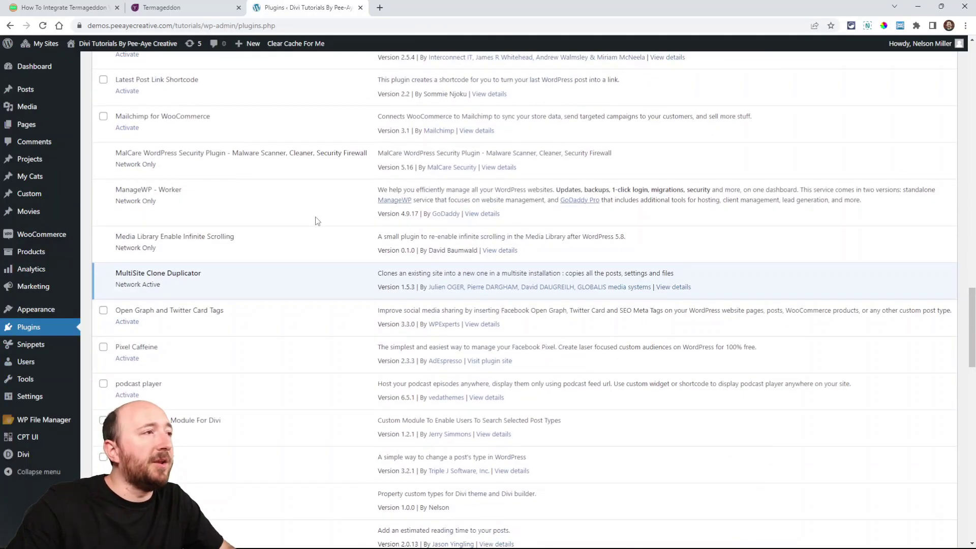
scroll(293, 229, "down", 2)
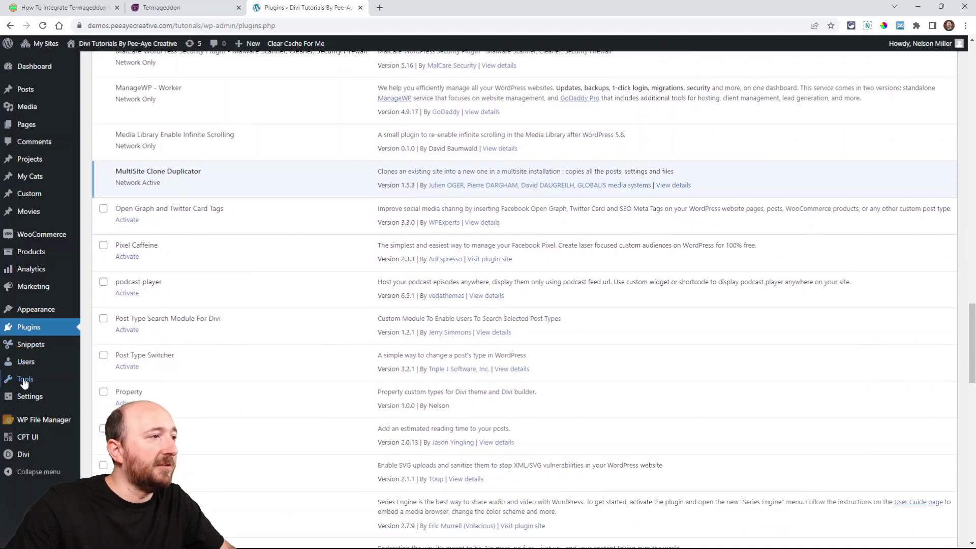
mouse_move(17, 387)
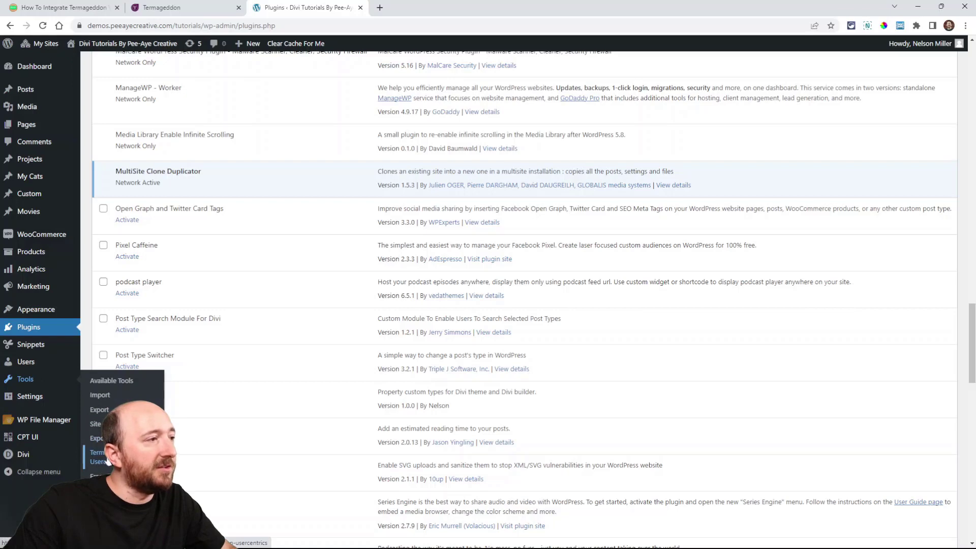
scroll(233, 230, "down", 5)
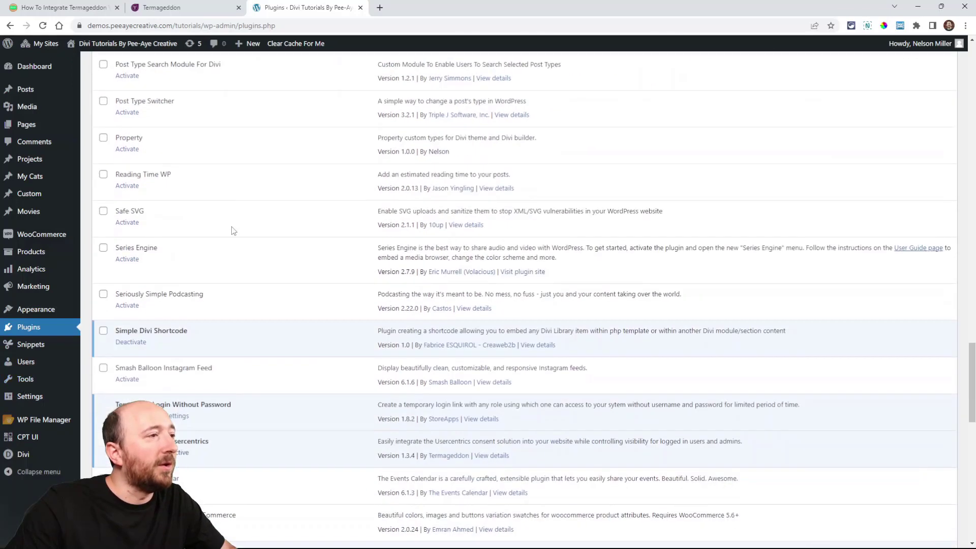
scroll(232, 231, "down", 6)
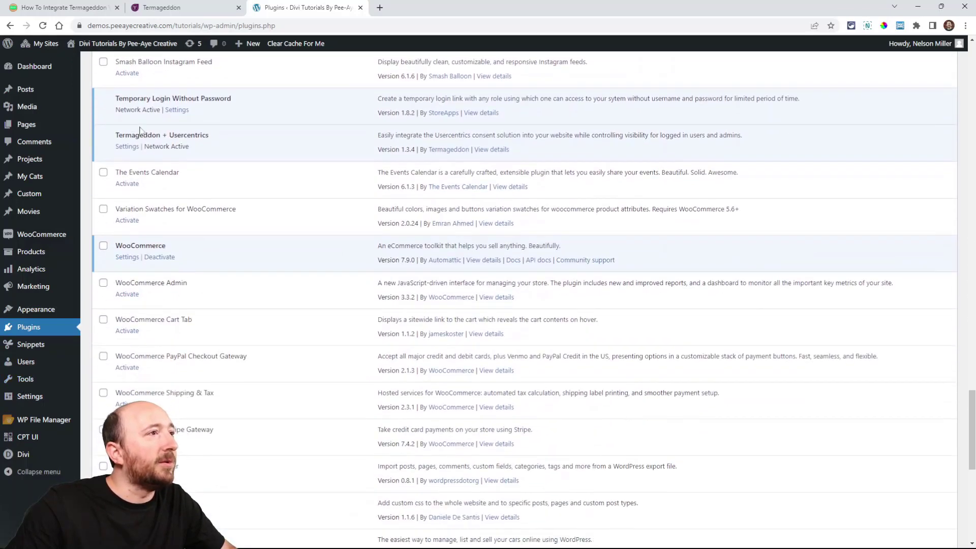
Step: Open the Termageddon + Usercentrics plugin settings and read the tutorial's step 7 instructions for the Embed Code tab
left_click(126, 147)
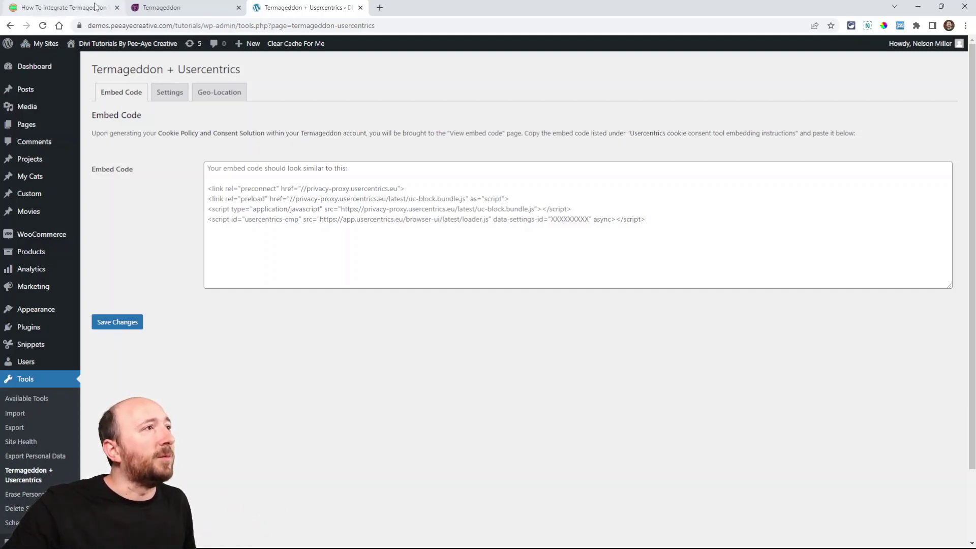
left_click(75, 9)
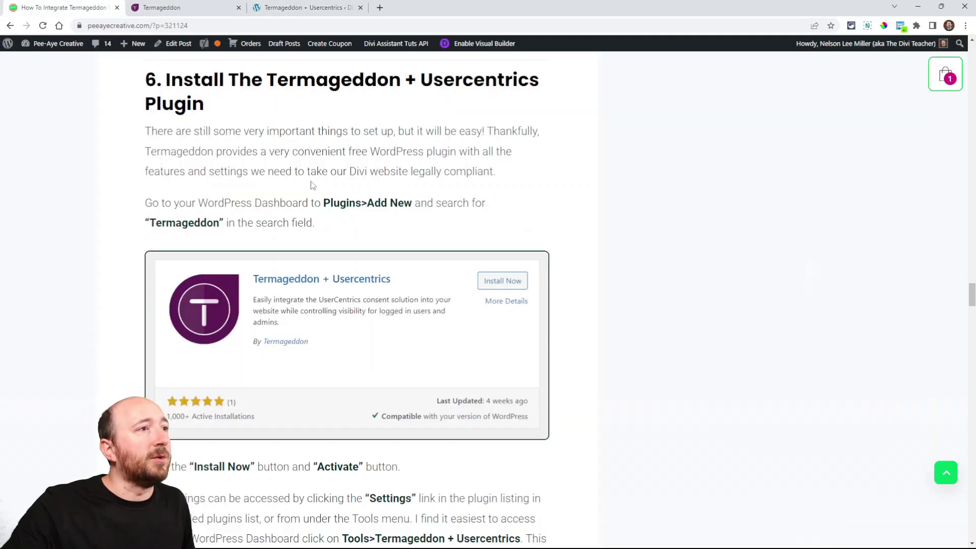
scroll(293, 249, "down", 4)
scroll(255, 260, "up", 4)
scroll(255, 261, "up", 3)
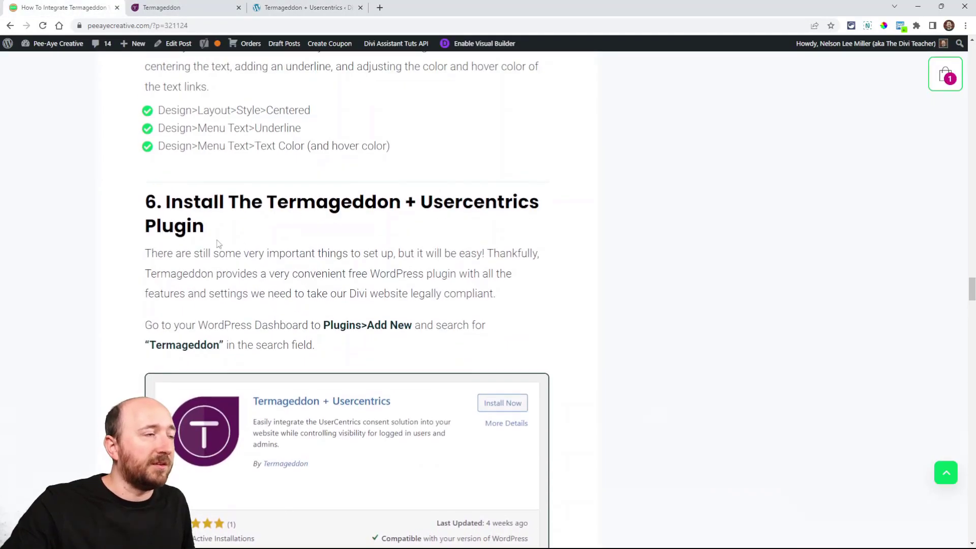
scroll(218, 244, "down", 11)
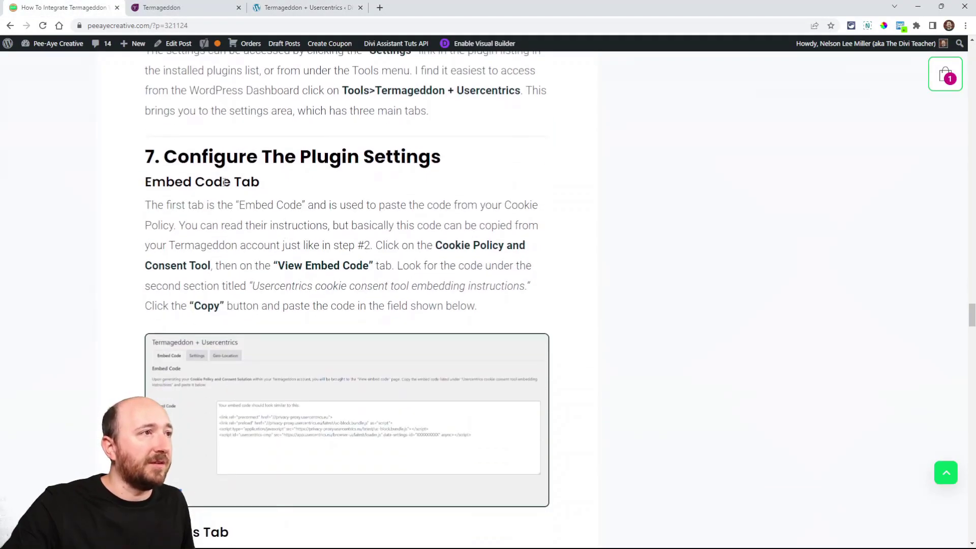
scroll(225, 182, "down", 2)
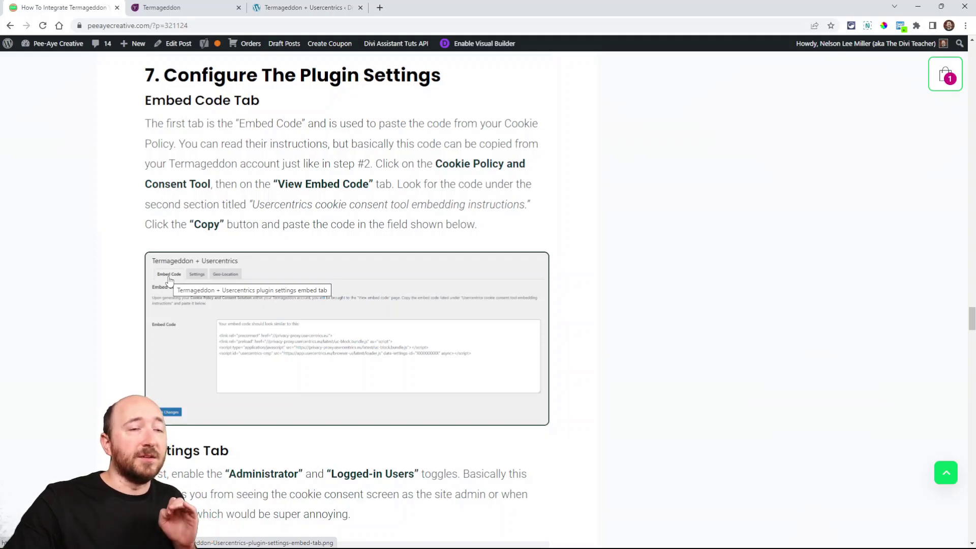
Step: In the Termageddon account, open the embed code page of the Cookie Policy and Consent Tool and look through its code sections
left_click(162, 8)
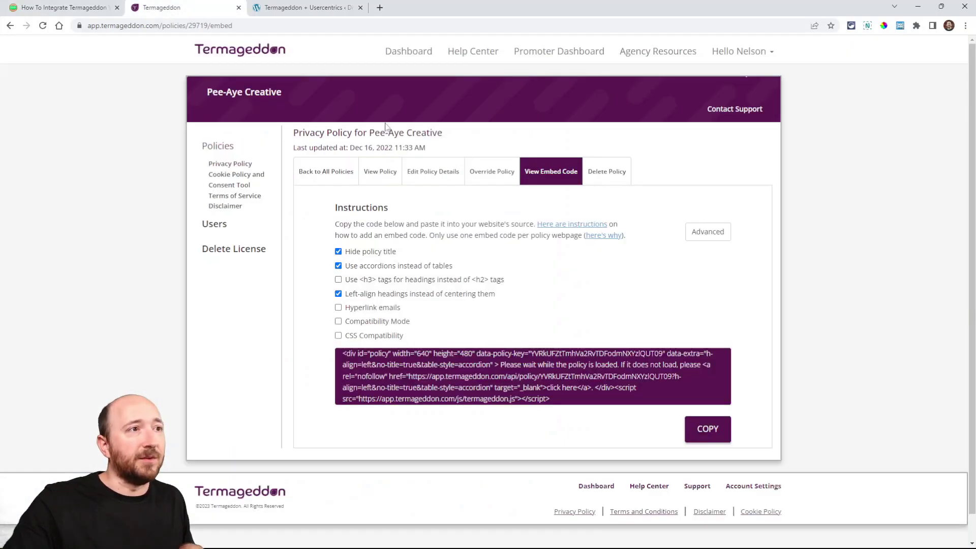
left_click(237, 179)
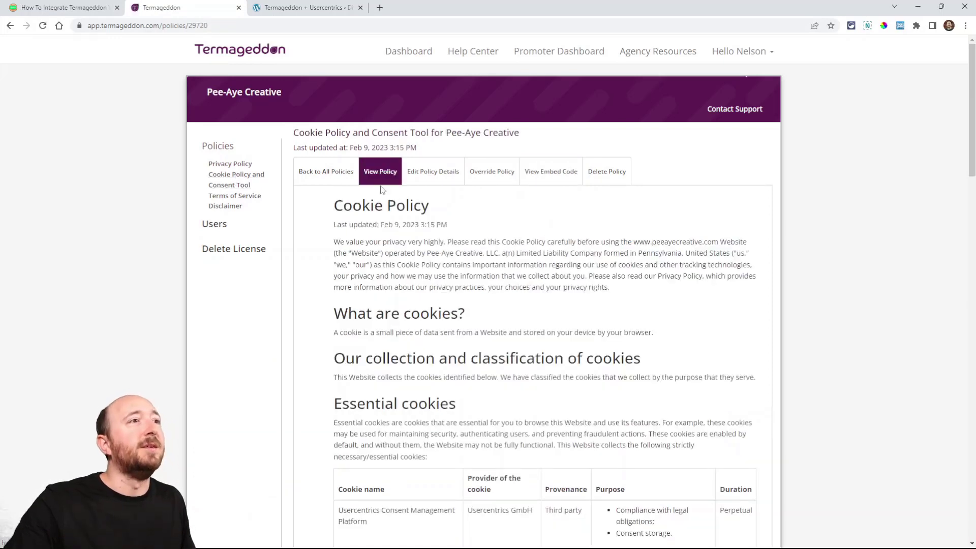
left_click(548, 172)
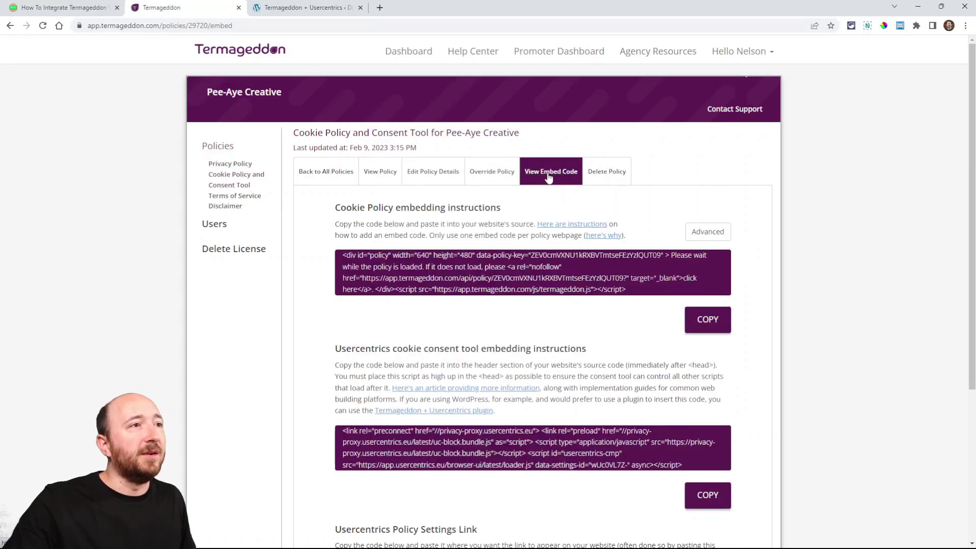
scroll(561, 299, "down", 2)
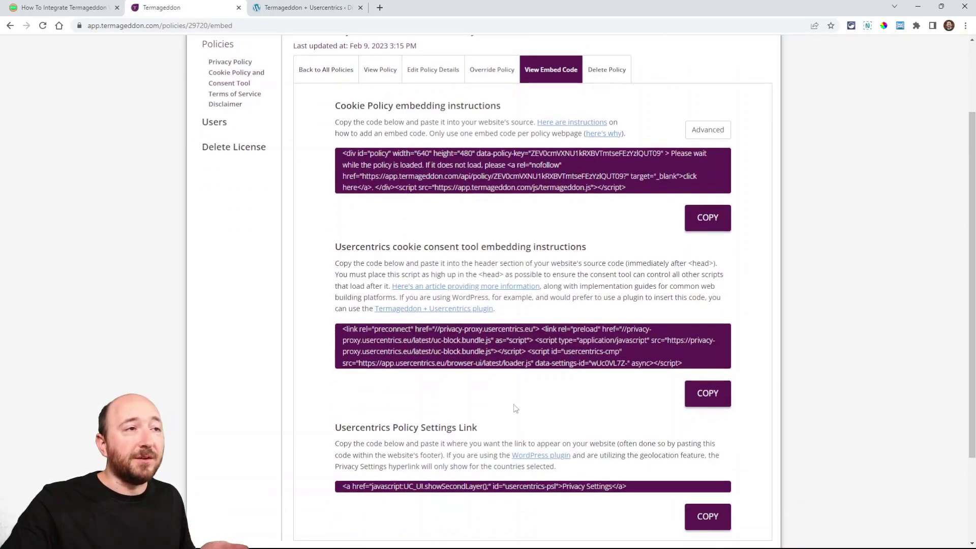
scroll(485, 388, "up", 1)
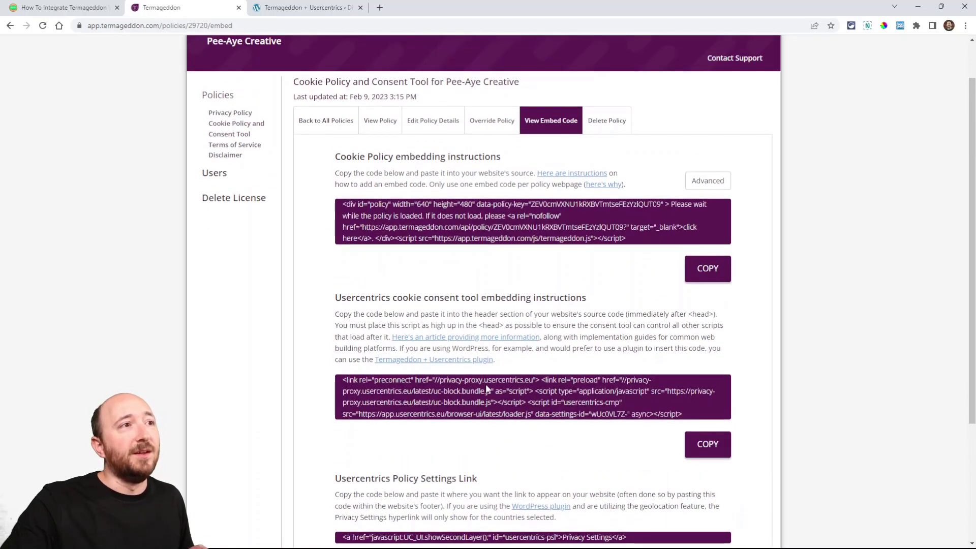
Step: Copy the code under Usercentrics cookie consent tool embedding instructions rather than the Cookie Policy code
left_click_drag(335, 161, 397, 157)
left_click(433, 157)
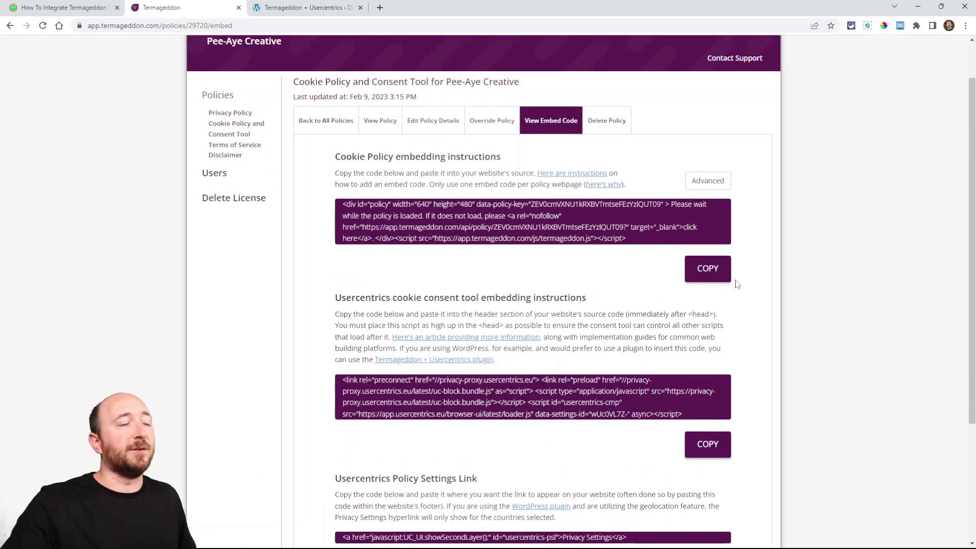
scroll(391, 217, "down", 2)
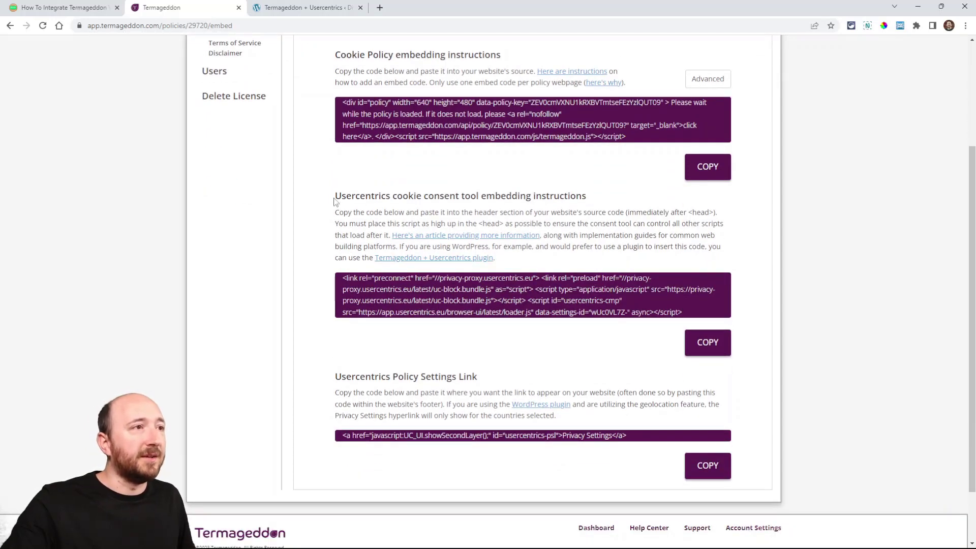
left_click_drag(335, 198, 583, 195)
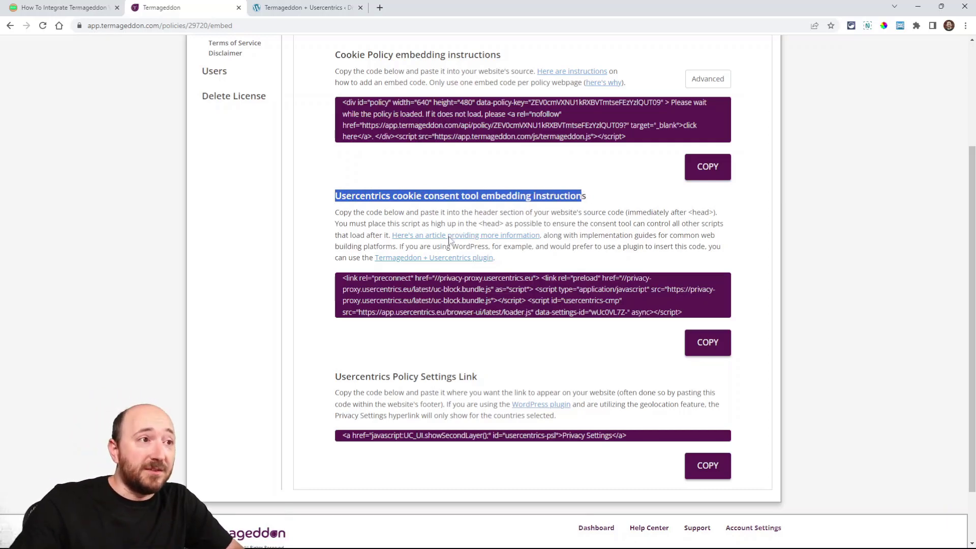
scroll(461, 262, "up", 1)
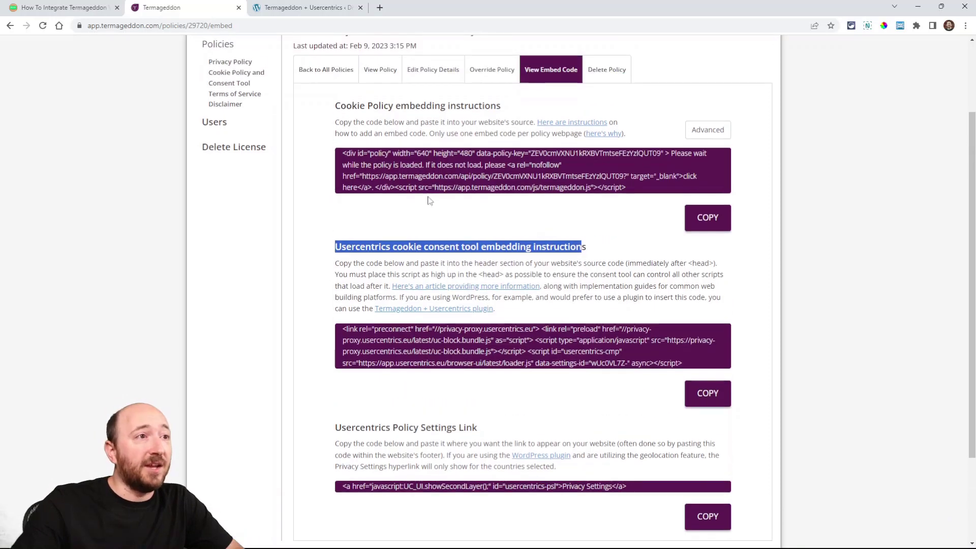
left_click(573, 285)
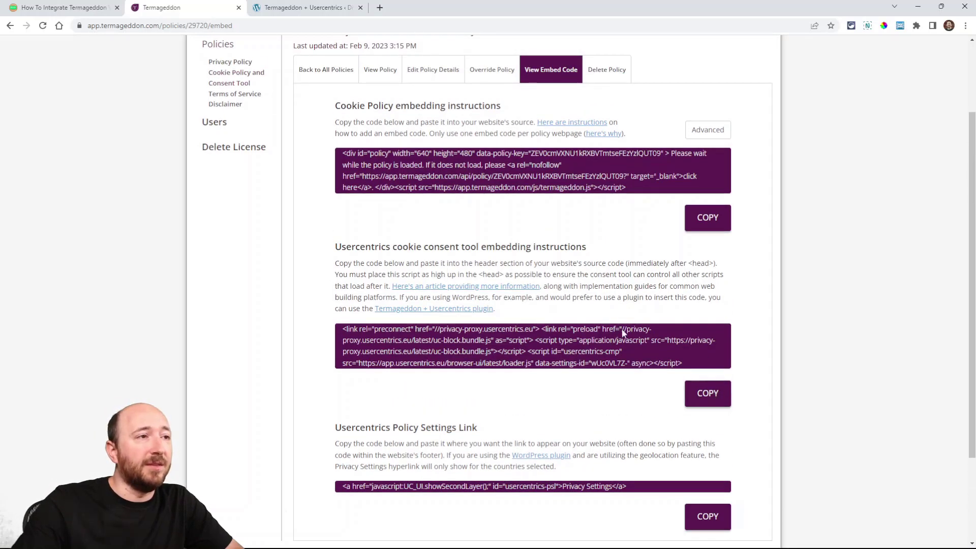
left_click_drag(336, 252, 388, 246)
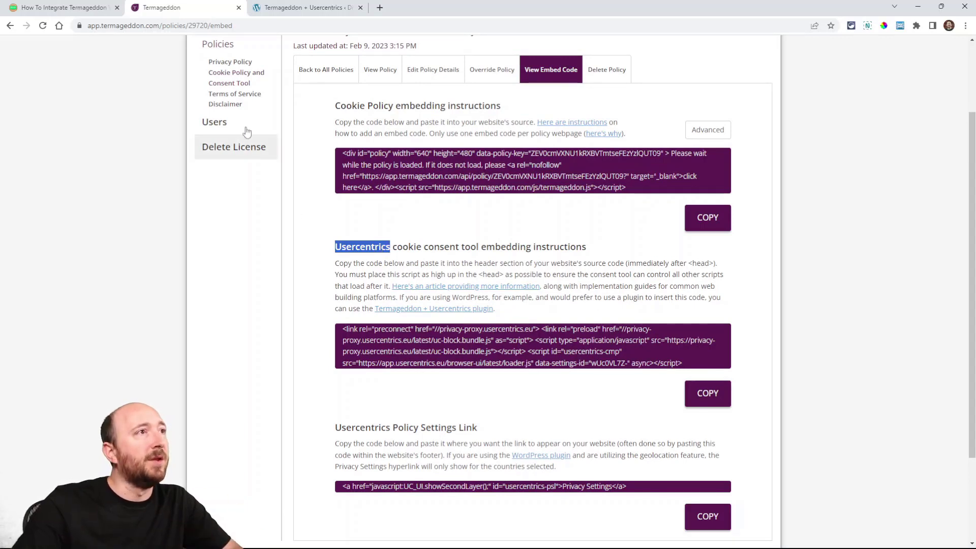
Step: Paste the Usercentrics embed code into the plugin's Embed Code field on the WordPress site and save the changes
left_click(285, 12)
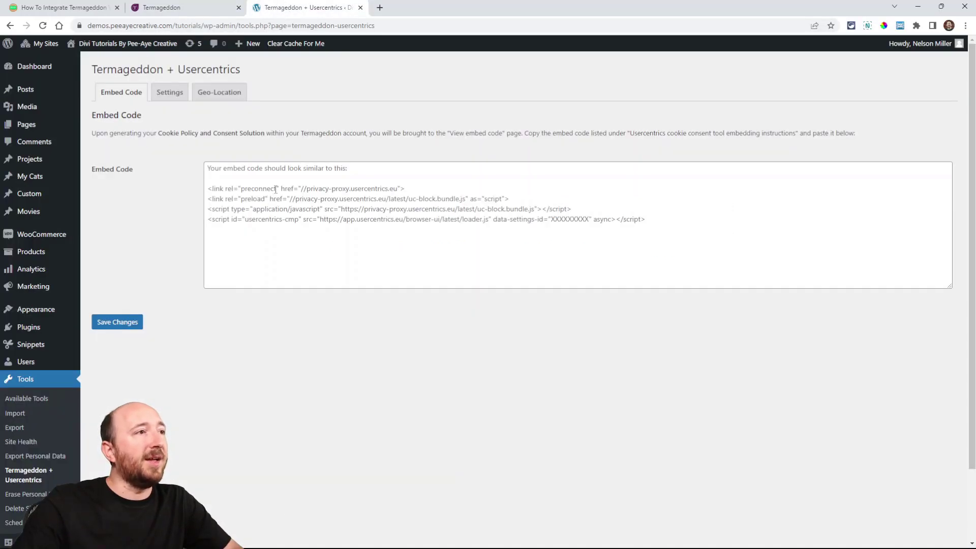
left_click(247, 177)
type("<link rel=\"preconnect\" href=\"//privacy-proxy.usercentrics.eu\"> <link rel=\"preload\" href=\"//privacy-proxy.usercentrics.eu/latest/uc-block.bundle.js\" as=\"script\"> <script type=\"application/javascript\" src=\"https://privacy-proxy.usercentrics.eu/latest/uc-block.bundle.js\"></script> <script id=\"usercentrics-cmp\" src=\"https://app.usercentrics.eu/browser-ui/latest/loader.js\" data-settings-id=\"wUc0VL7Z-\" async></script>")
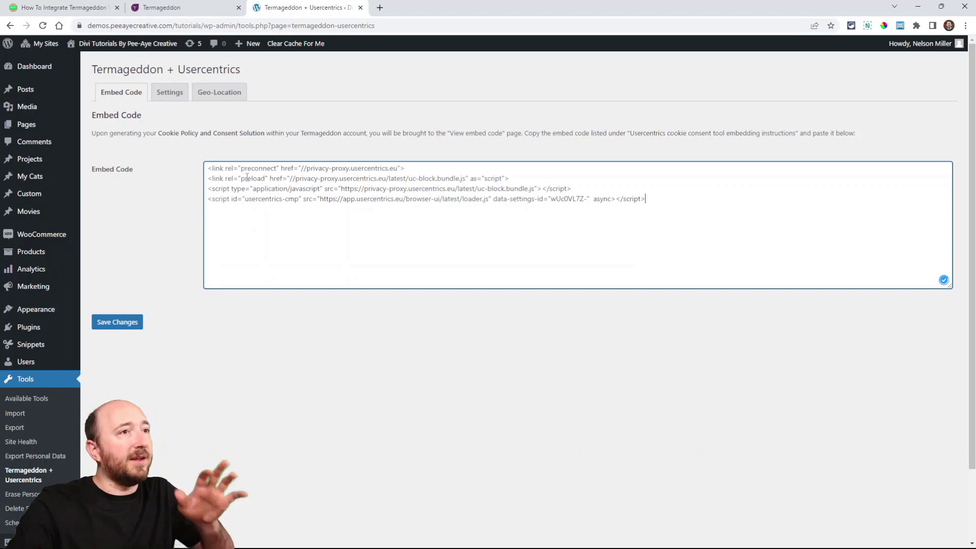
left_click(116, 323)
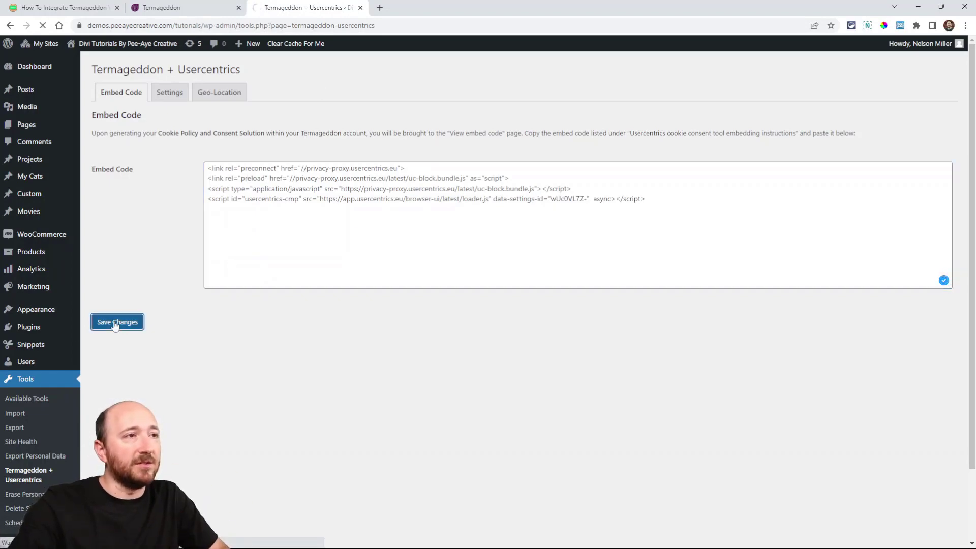
Step: Compare the embed code saved in the plugin with the Usercentrics cookie consent tool section in the Termageddon account
left_click(179, 8)
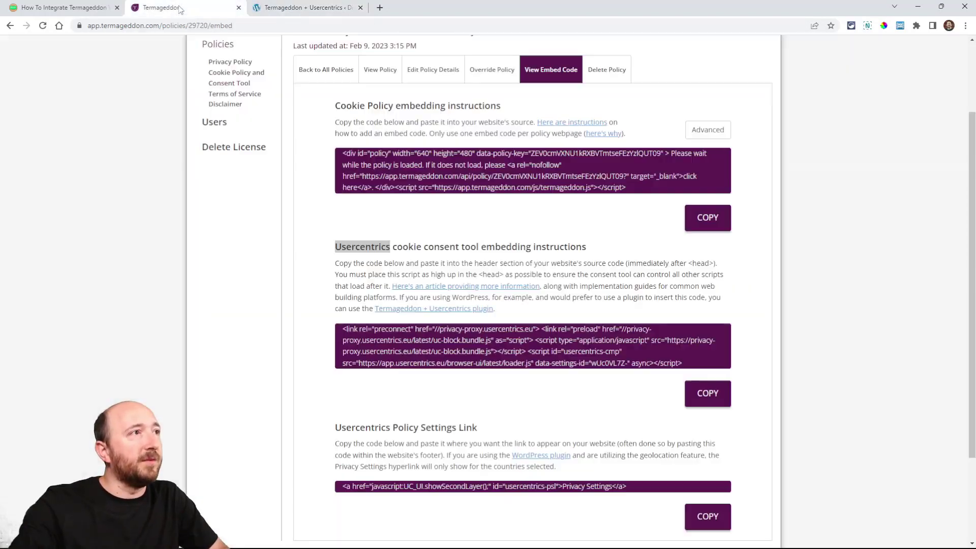
double_click(418, 247)
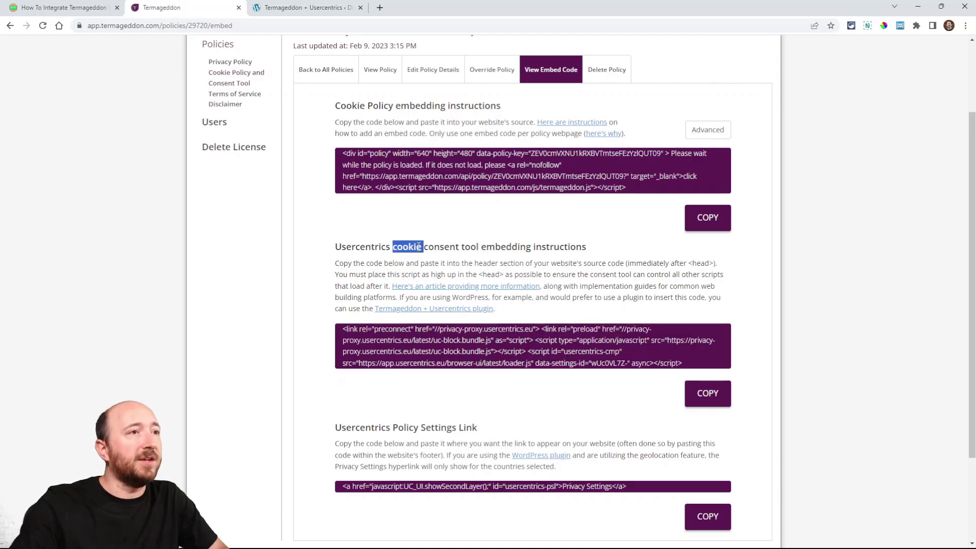
triple_click(418, 247)
left_click(318, 7)
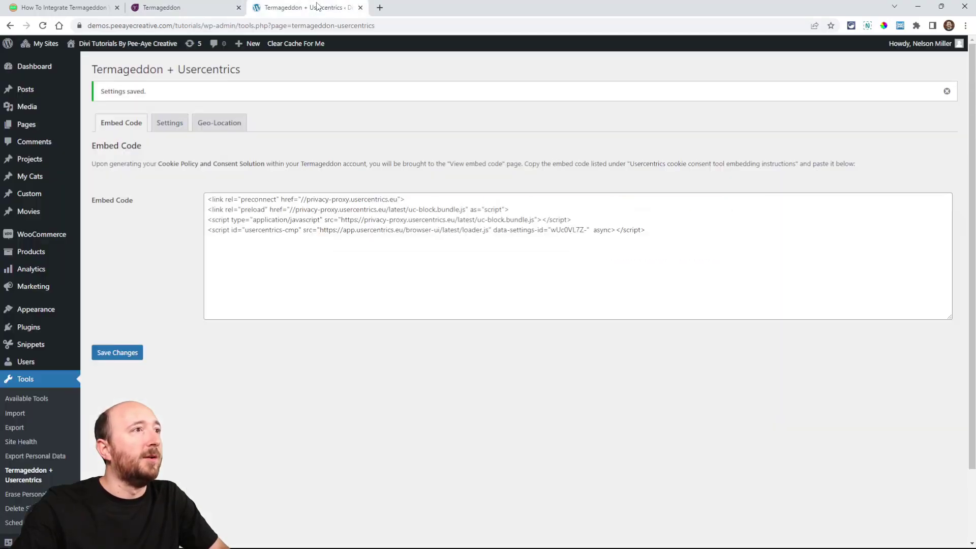
left_click(591, 233)
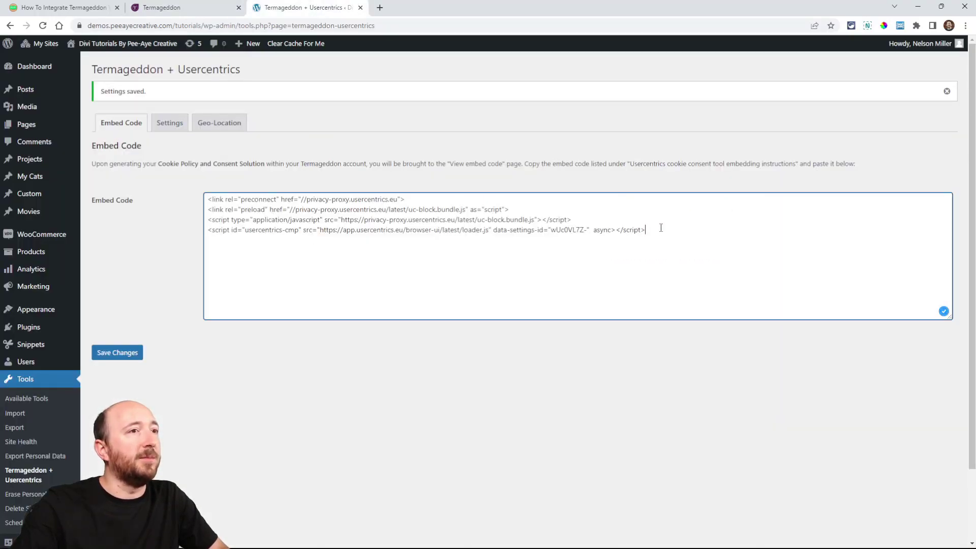
left_click_drag(661, 227, 193, 190)
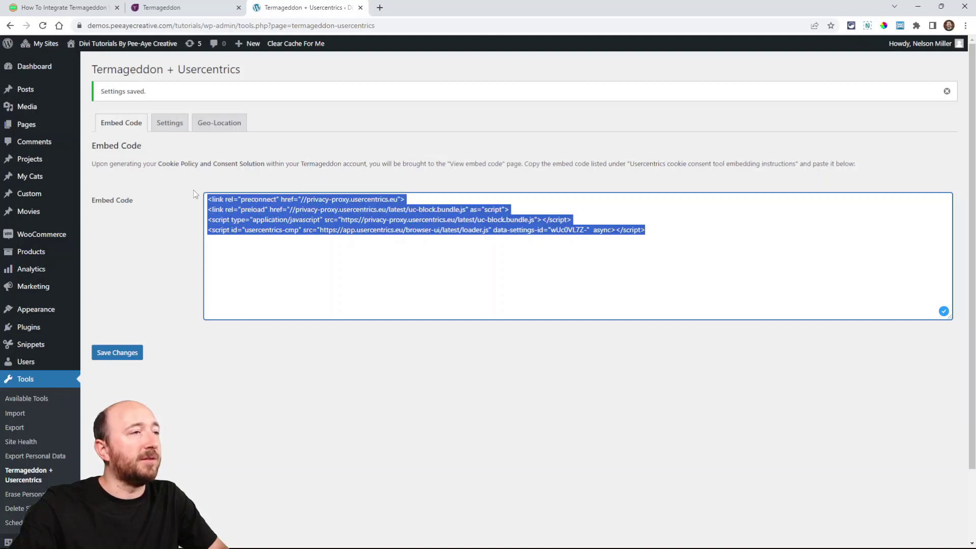
left_click(269, 277)
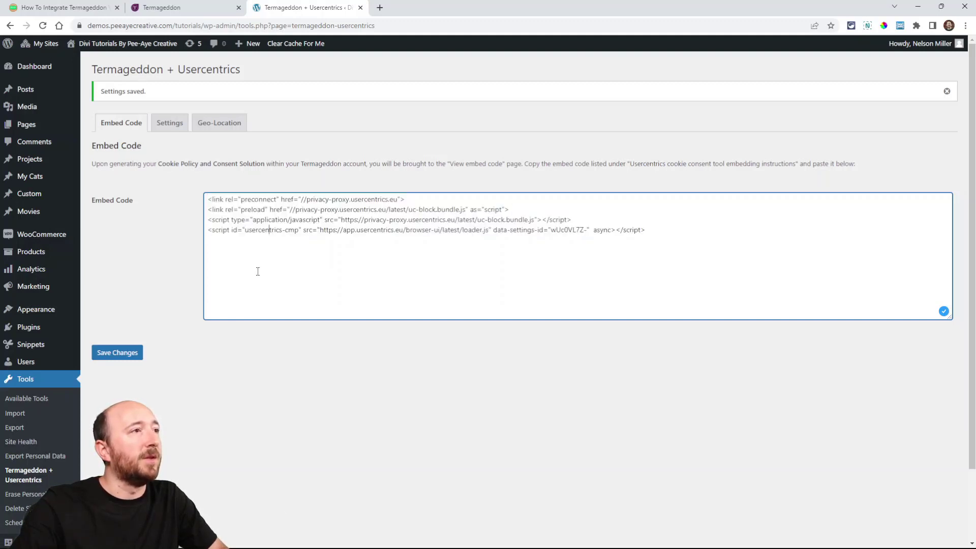
Step: Open the plugin's general settings and read the tutorial's Settings Tab instructions on the Administrator and Logged-in Users toggles
left_click(170, 127)
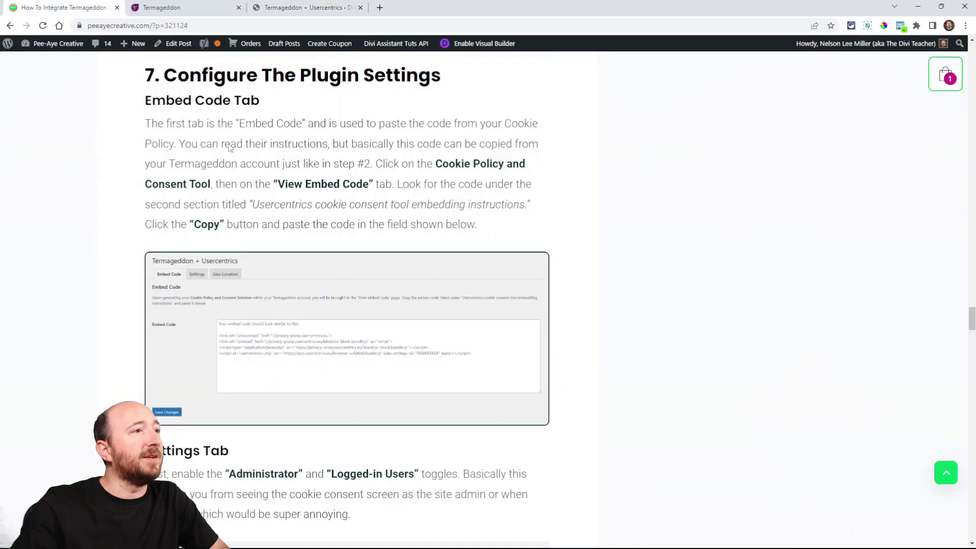
scroll(346, 306, "down", 4)
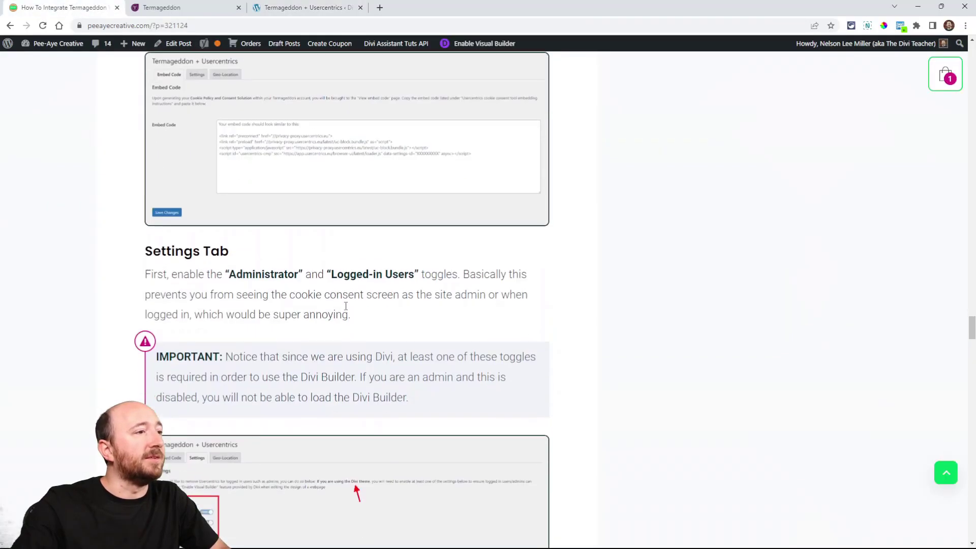
scroll(345, 305, "down", 2)
scroll(364, 254, "up", 8)
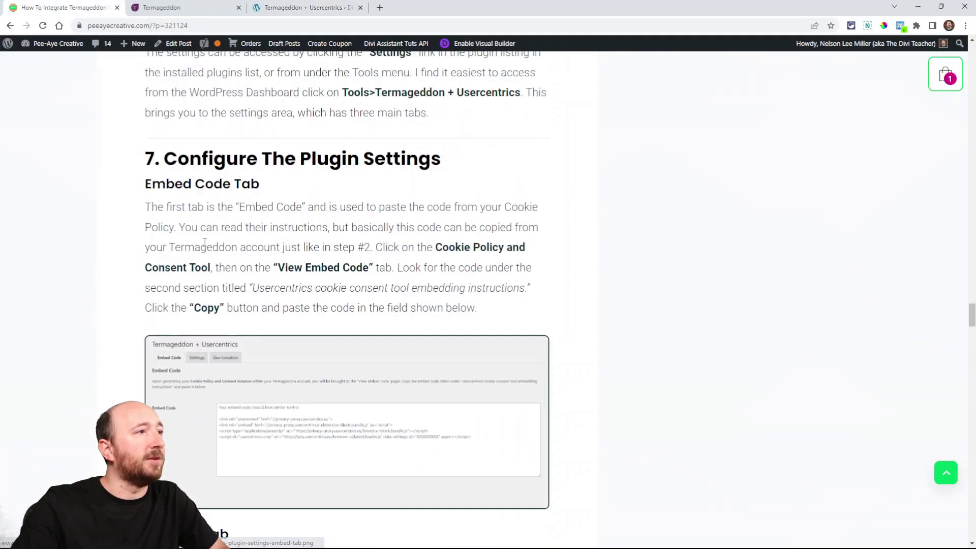
scroll(211, 199, "down", 3)
scroll(162, 128, "down", 4)
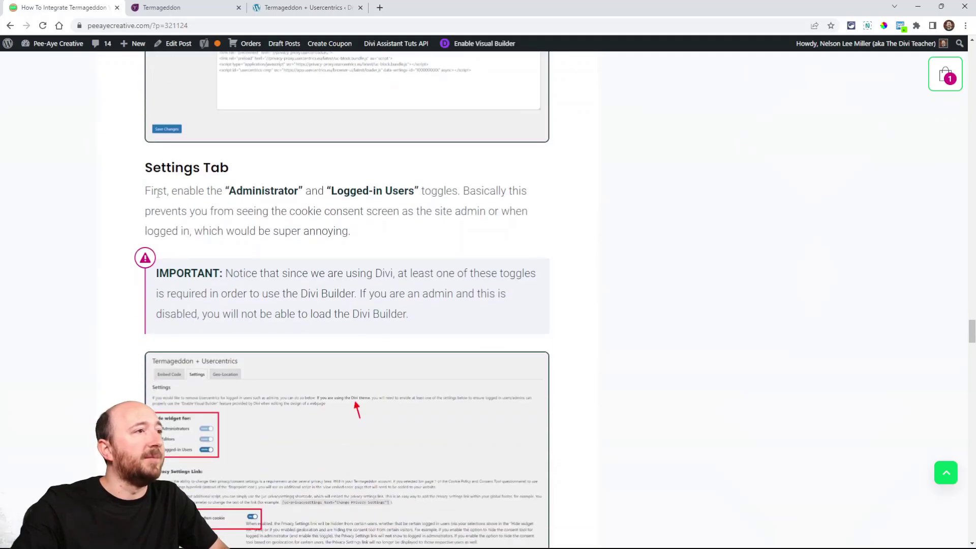
scroll(148, 153, "down", 1)
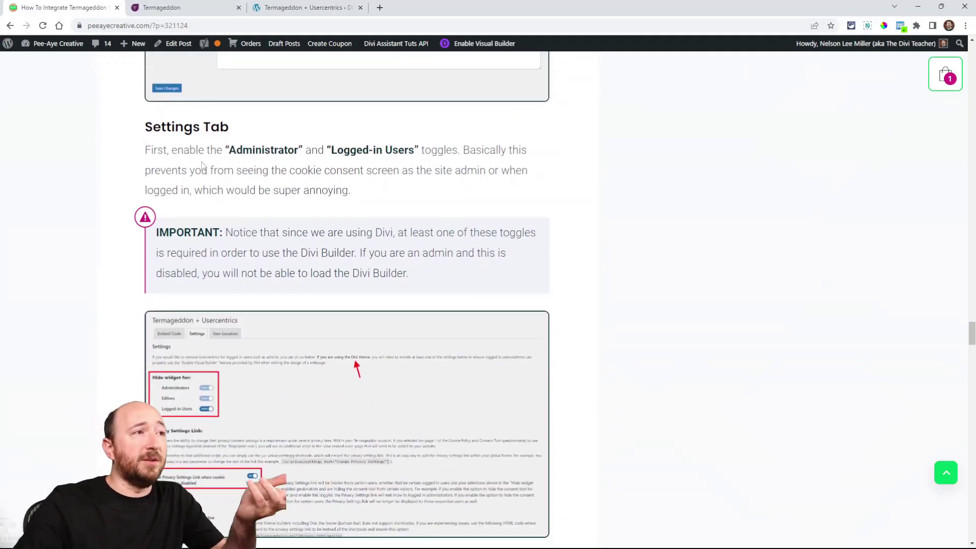
Step: Hide the consent widget for administrators, editors and logged-in users, and return to the tutorial's note about the Divi Builder
left_click(194, 8)
key("ctrl+Tab")
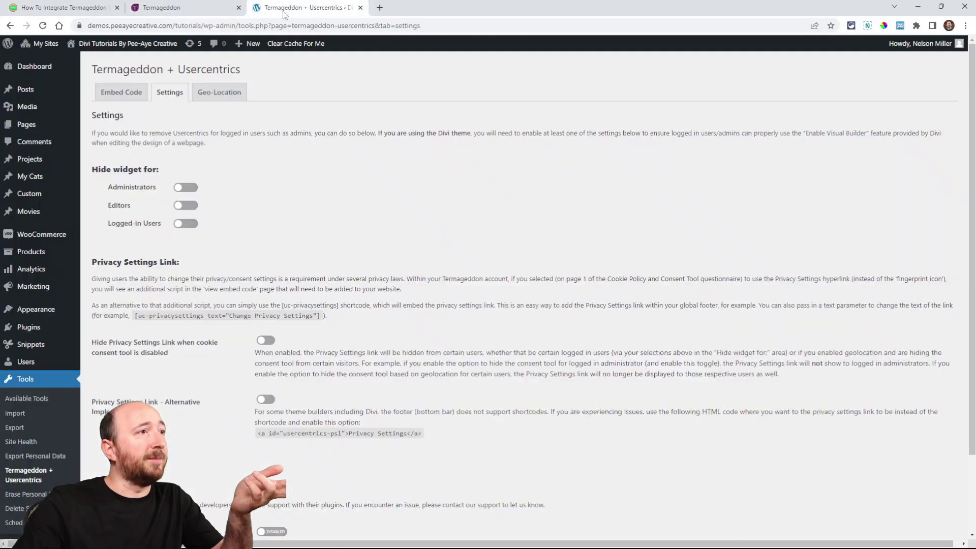
left_click(184, 189)
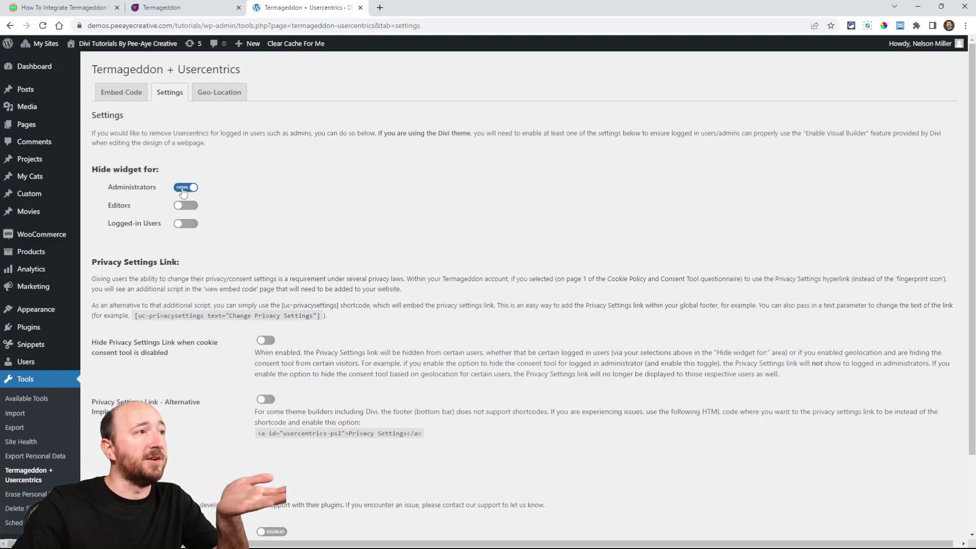
left_click(184, 206)
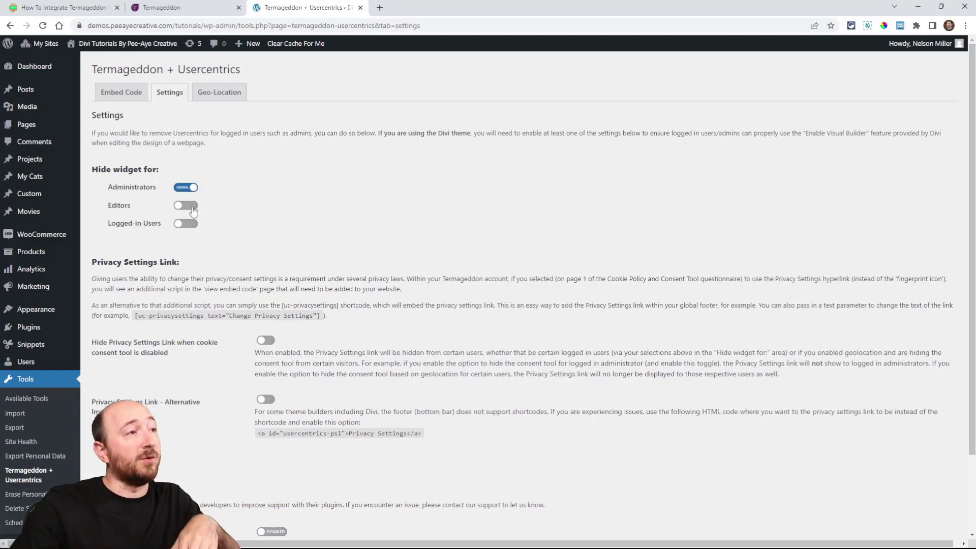
left_click(185, 225)
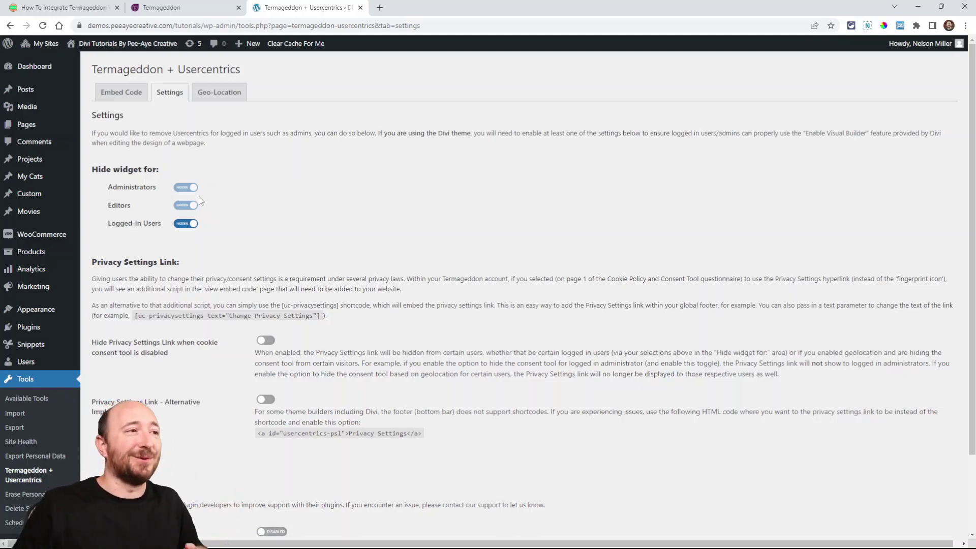
left_click(64, 7)
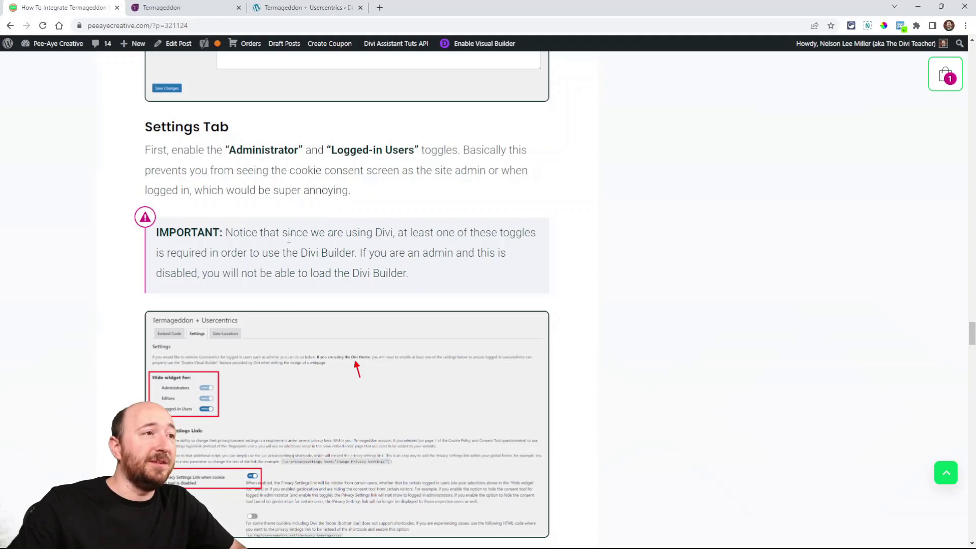
Step: Review the Divi theme note in the plugin's settings and demonstrate the Logged-in Users toggle by switching it off and back on
scroll(314, 250, "down", 2)
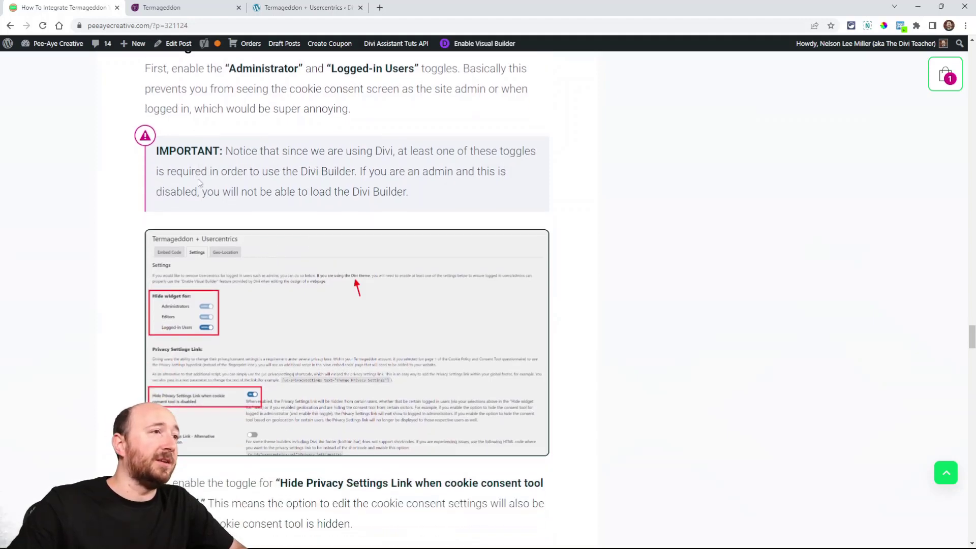
left_click(173, 8)
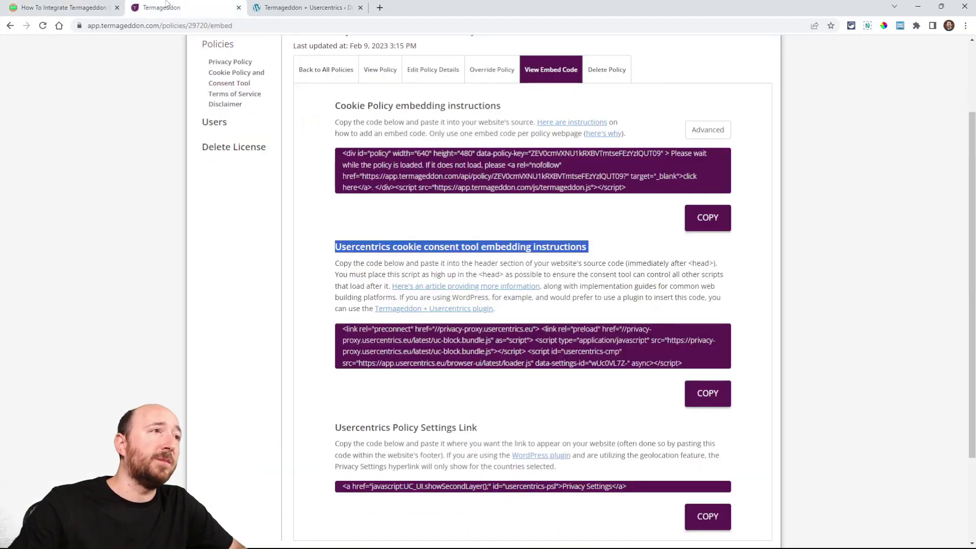
left_click(329, 6)
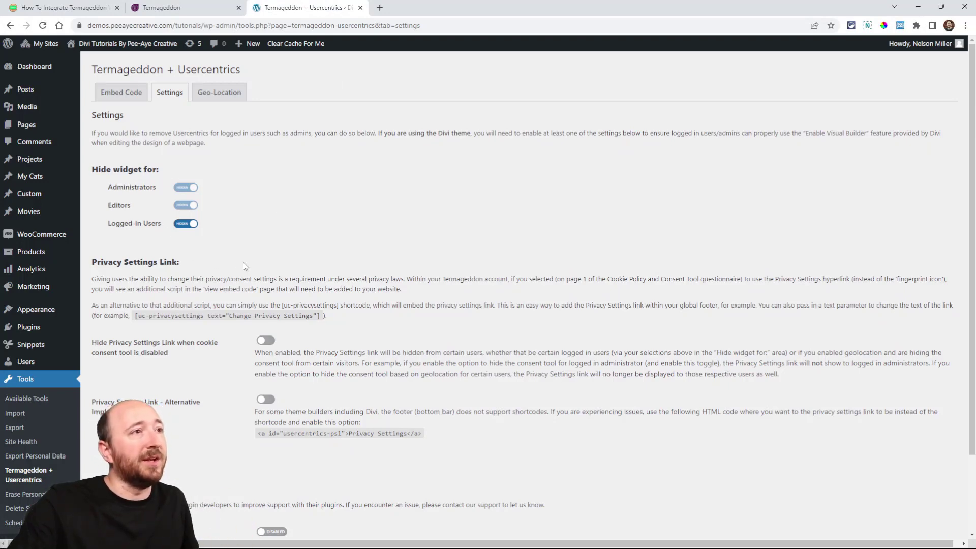
left_click_drag(377, 132, 475, 132)
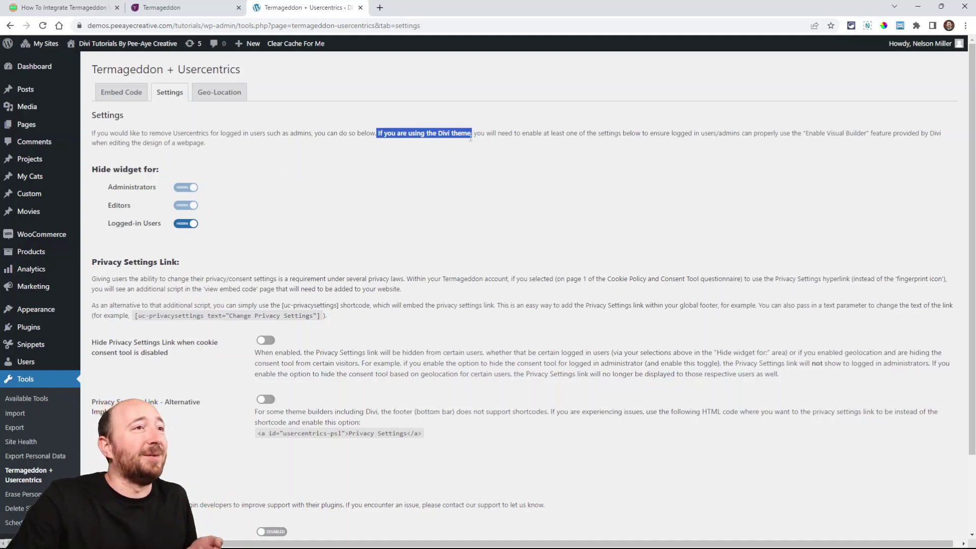
left_click(473, 150)
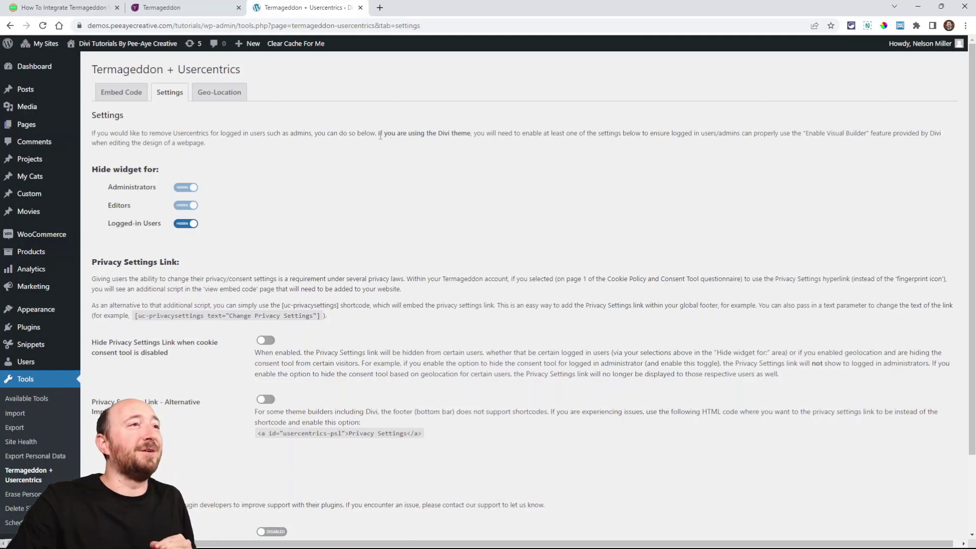
left_click(186, 223)
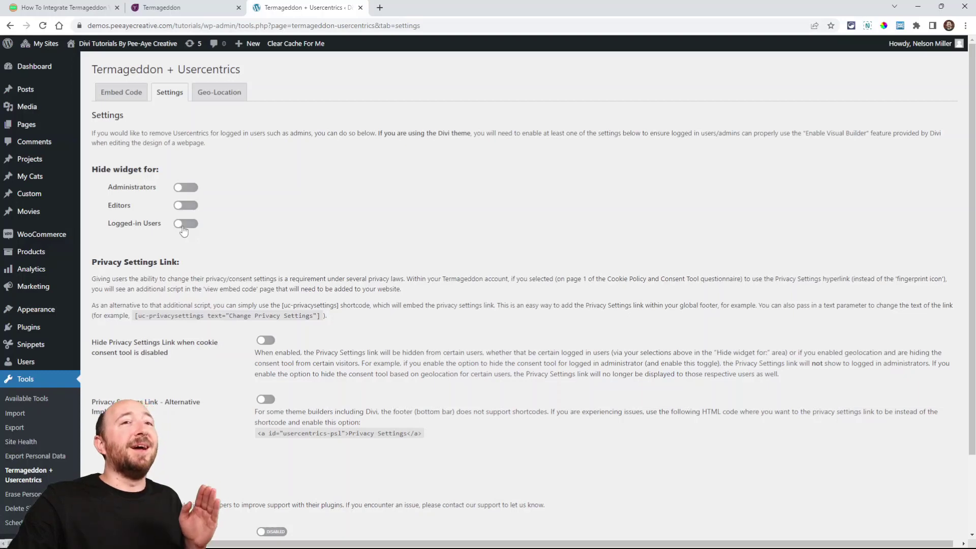
left_click(183, 227)
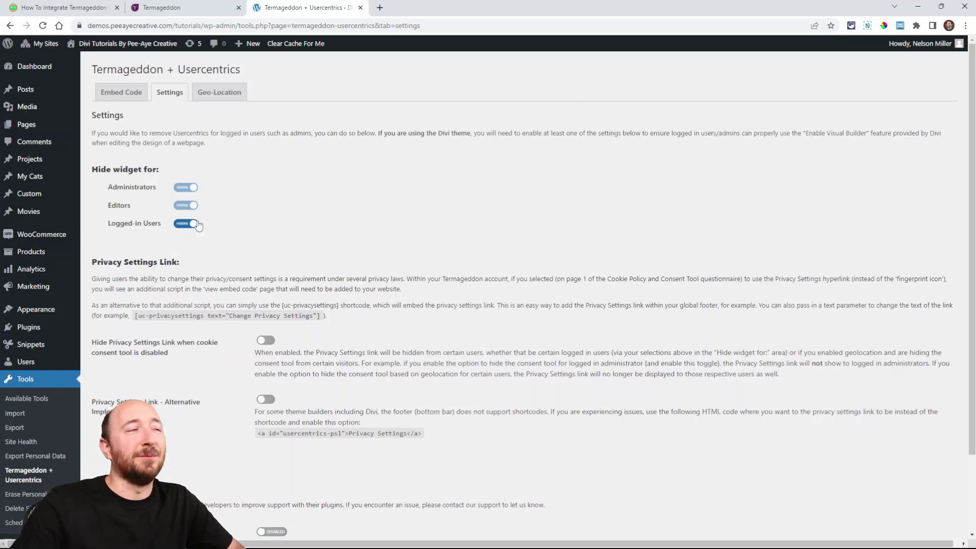
Step: Following the tutorial, enable "Hide Privacy Settings Link when cookie consent tool is disabled" in the plugin's settings
left_click(61, 7)
scroll(372, 269, "down", 5)
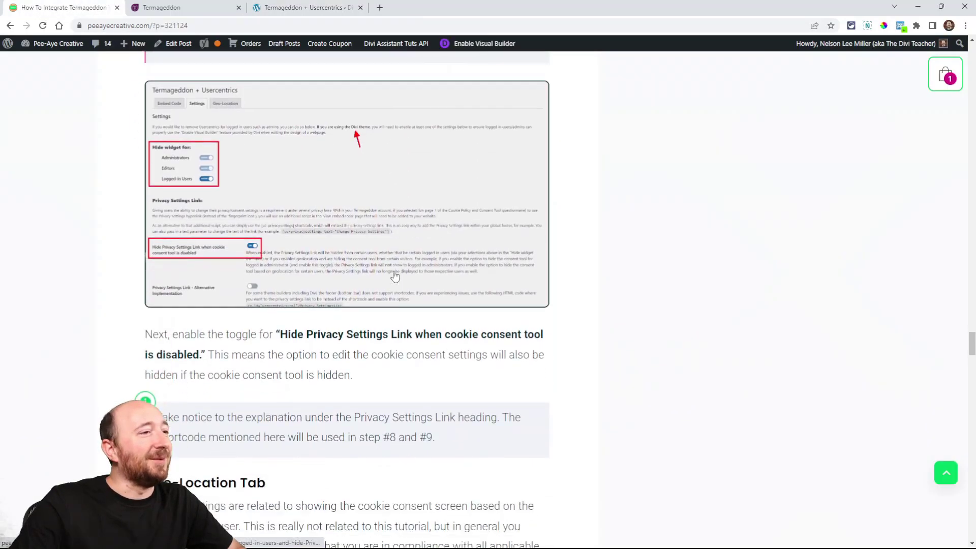
scroll(373, 269, "down", 1)
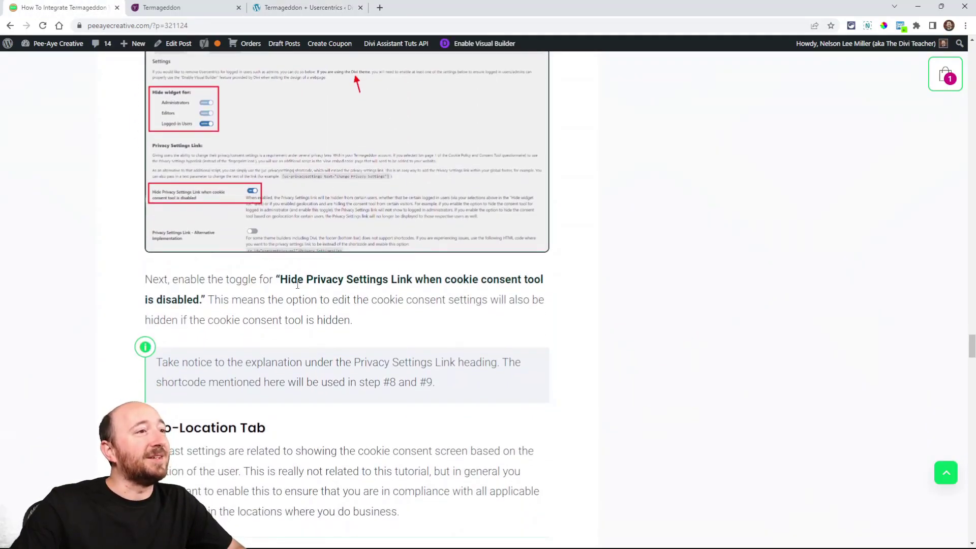
left_click(305, 7)
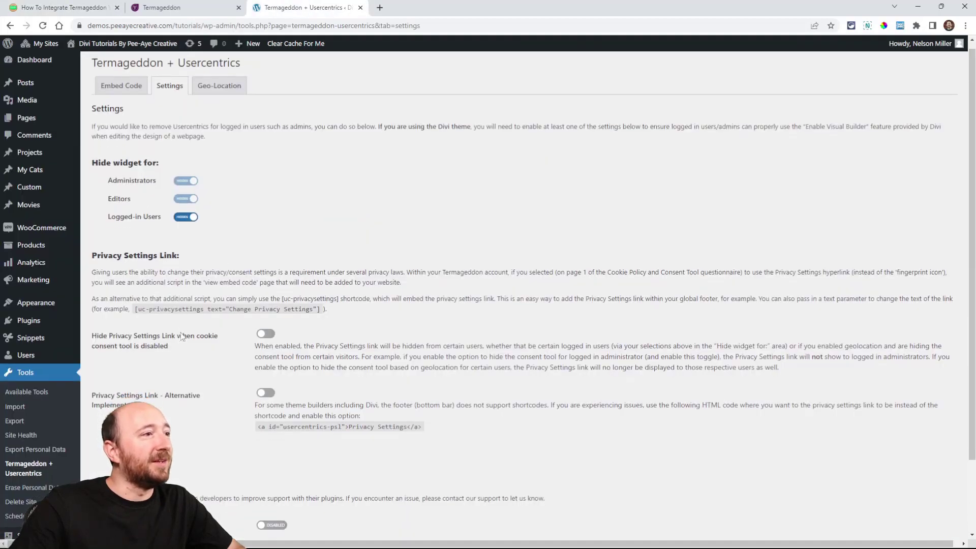
scroll(182, 337, "down", 2)
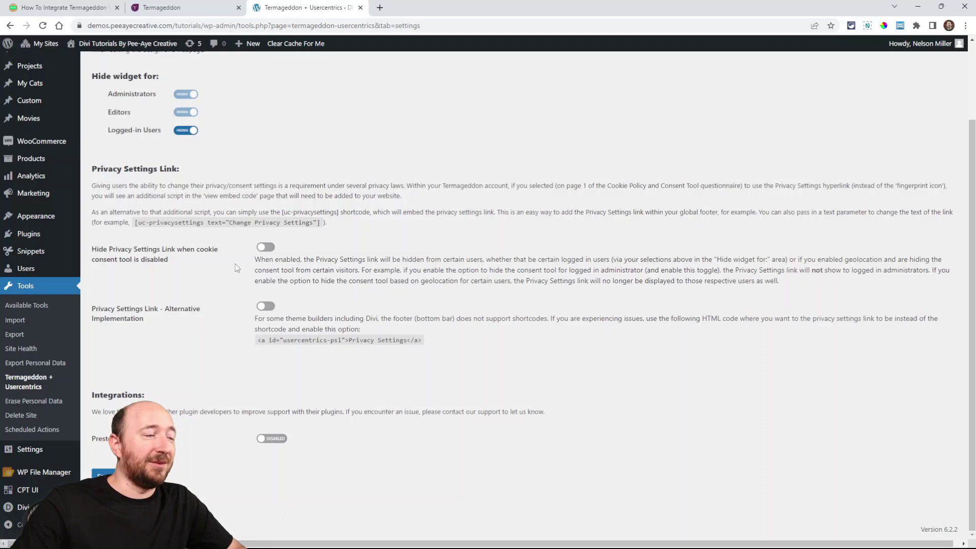
left_click(265, 249)
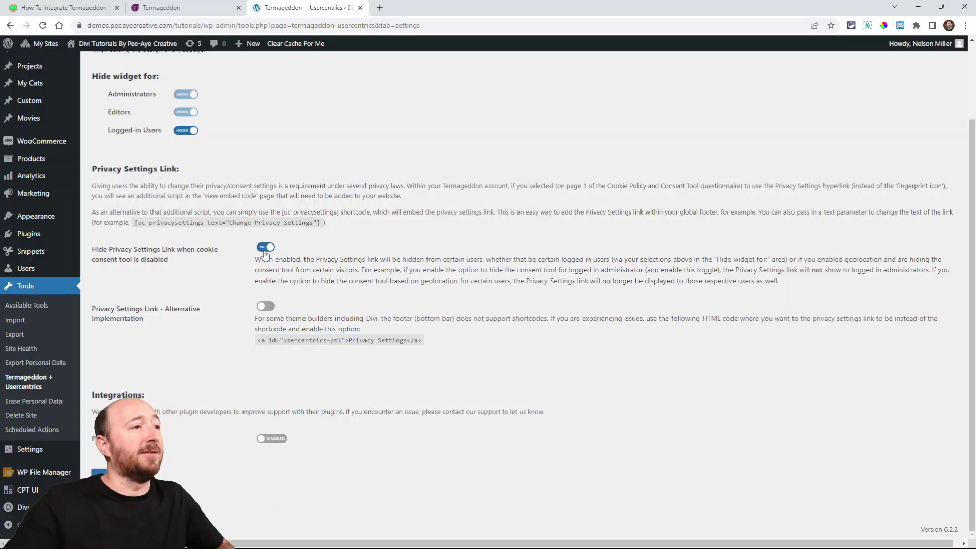
Step: Read the tutorial's note on the Privacy Settings Link shortcode and its Geo-Location Tab section
left_click(45, 7)
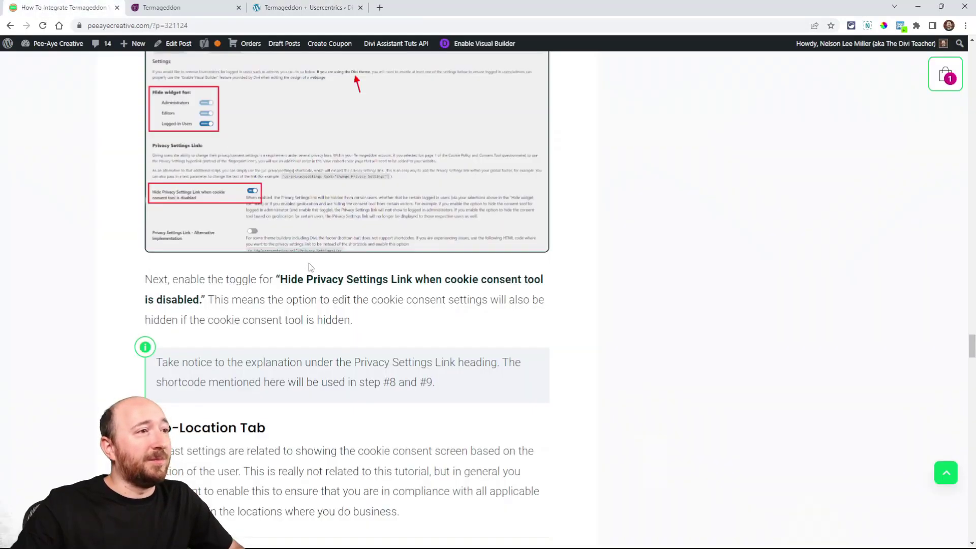
scroll(308, 289, "down", 1)
scroll(308, 288, "down", 2)
scroll(309, 288, "up", 2)
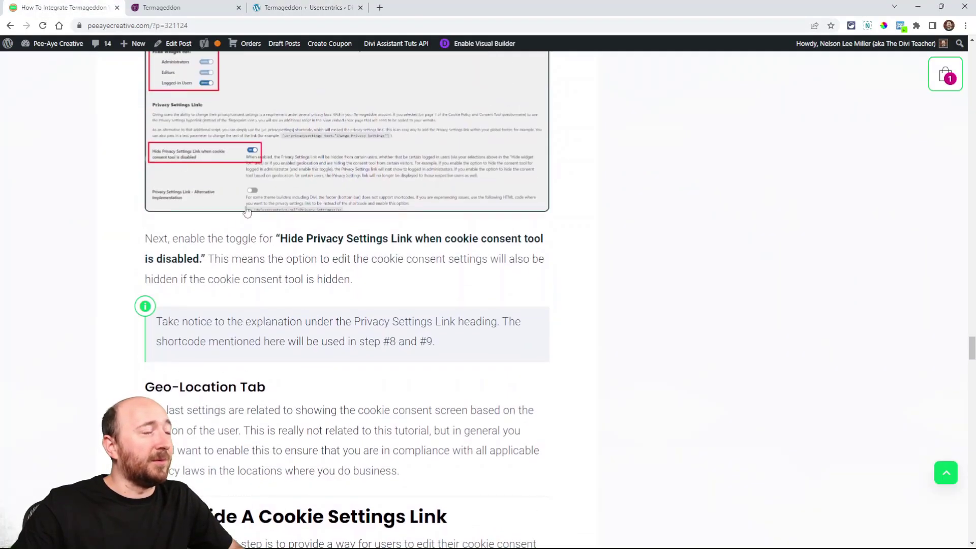
scroll(310, 287, "down", 1)
scroll(311, 287, "down", 2)
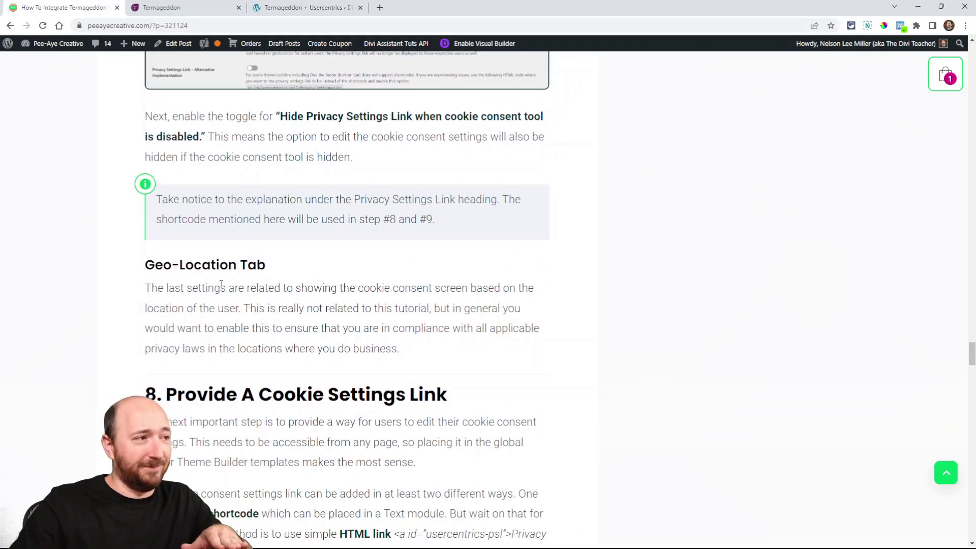
scroll(230, 163, "down", 2)
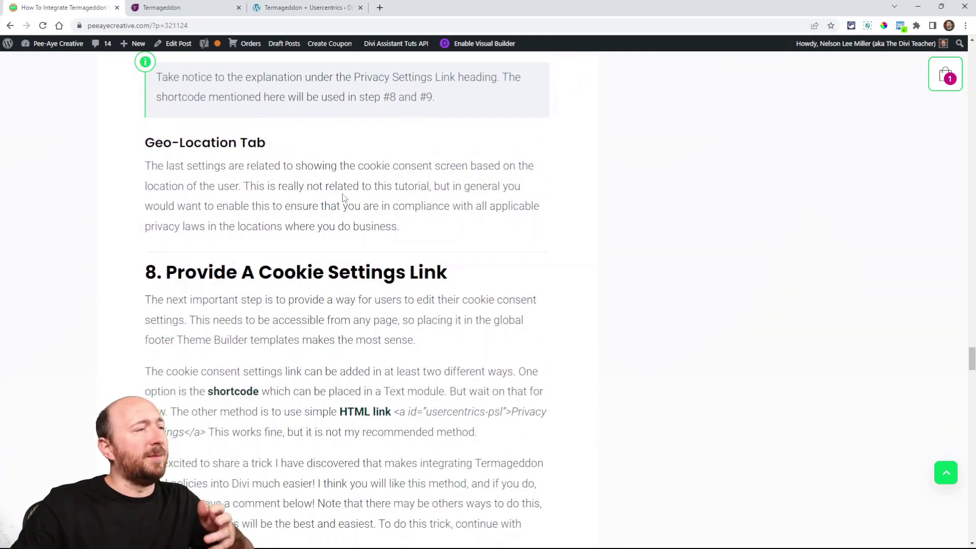
Step: Return to the plugin's settings on the WordPress site and save the changes
left_click(185, 4)
left_click(285, 7)
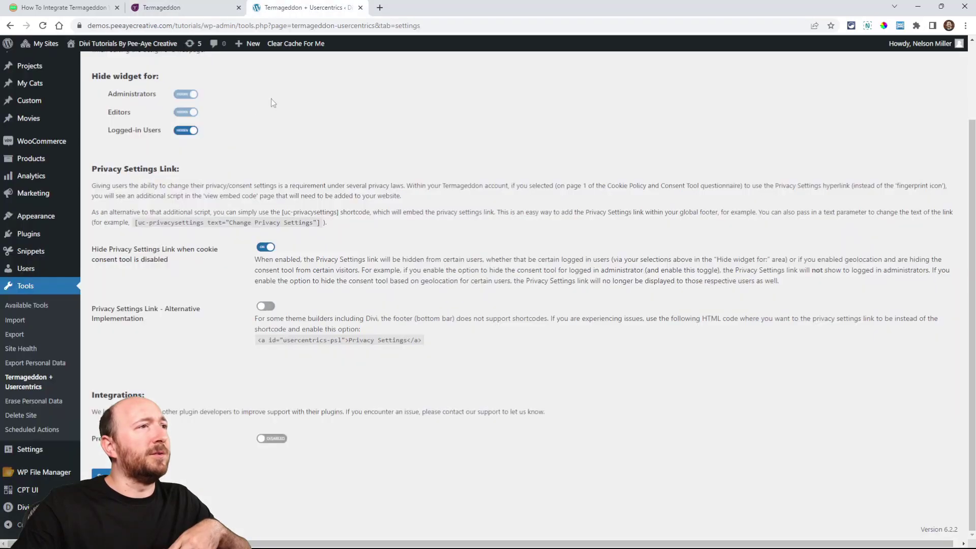
scroll(264, 152, "up", 1)
scroll(234, 152, "up", 1)
scroll(218, 184, "down", 2)
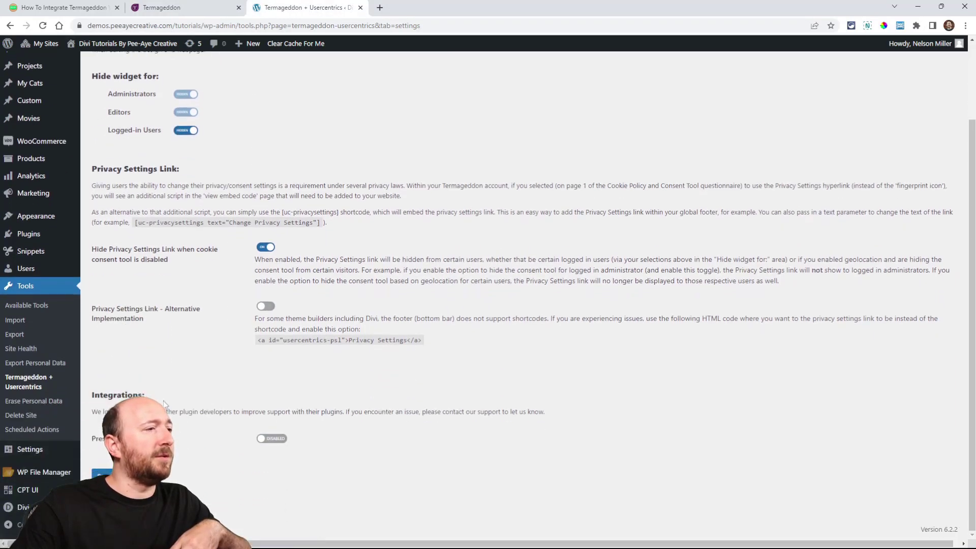
left_click(115, 476)
Step: Enable Geo-Location, show the widget for GDPR, UK DPA, PIPEDA, CPRA and VCDPA locations, and save the changes
scroll(199, 263, "up", 2)
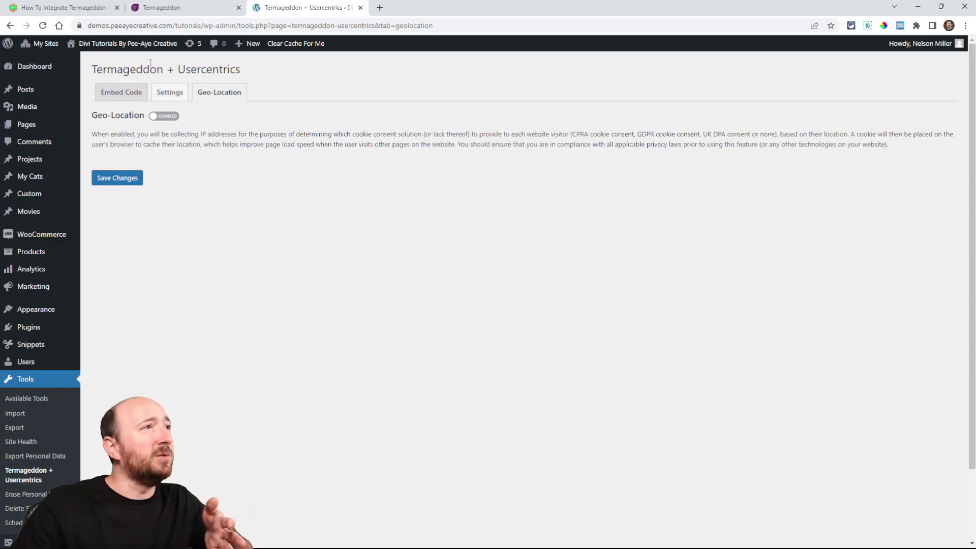
left_click(163, 116)
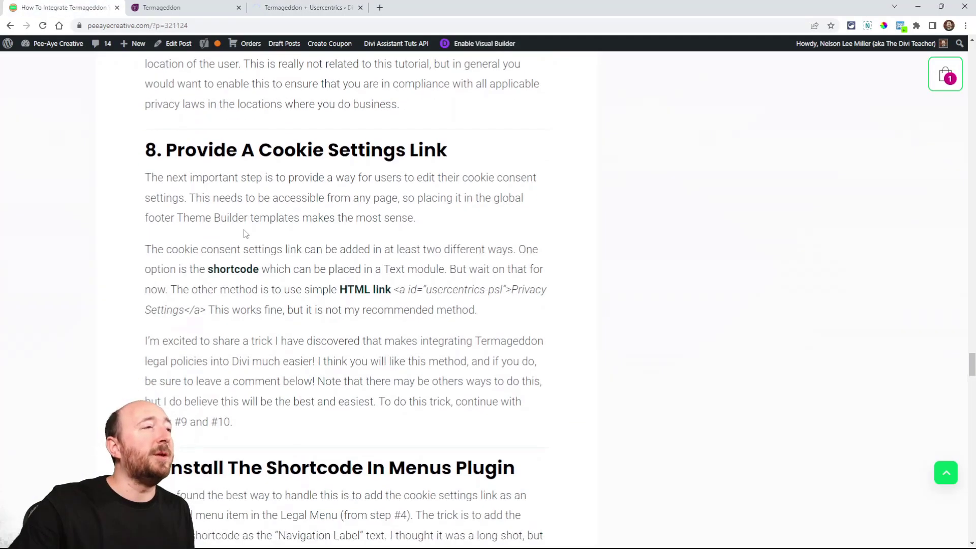
Step: Examine tutorial step 8 and the shortcode and alternative HTML code for the Privacy Settings link in the plugin's settings
scroll(244, 229, "down", 1)
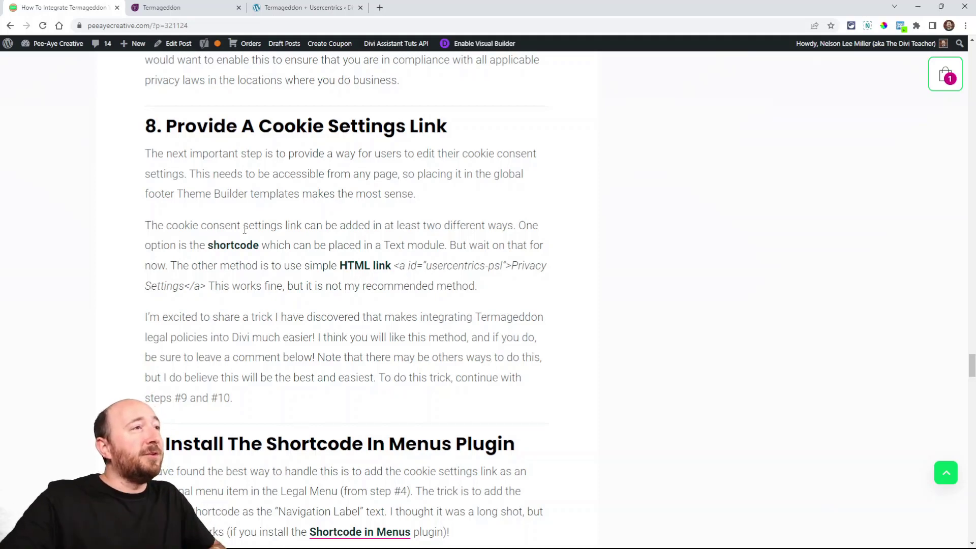
left_click(194, 5)
left_click(291, 5)
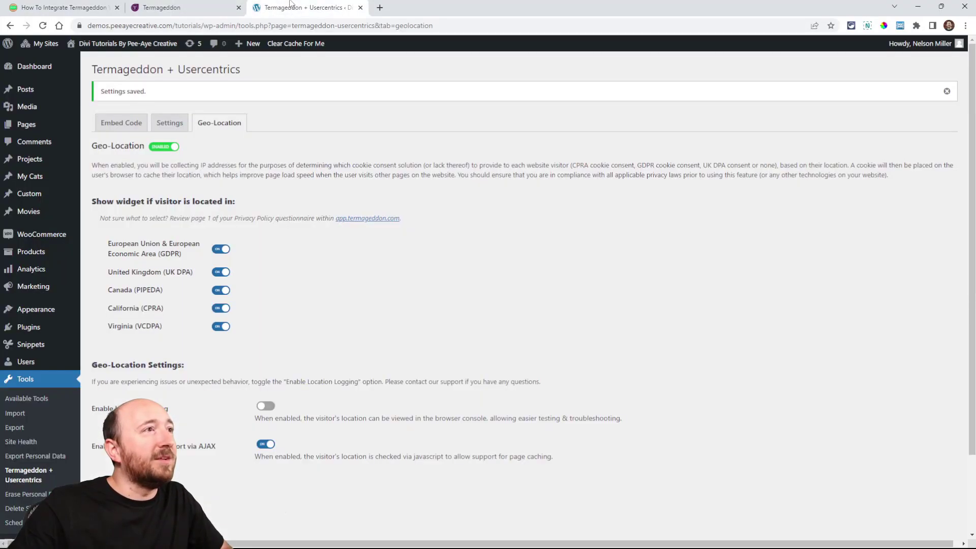
left_click(167, 127)
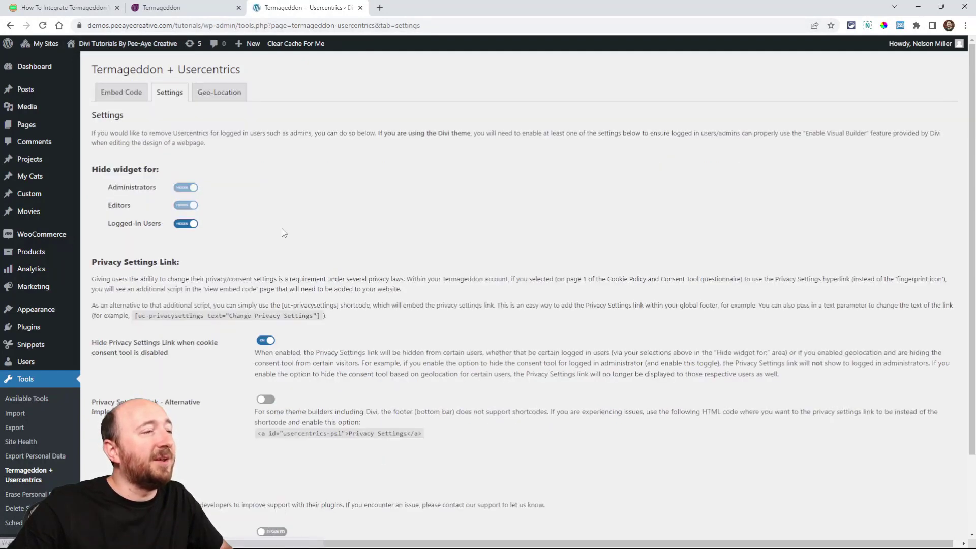
scroll(248, 246, "down", 3)
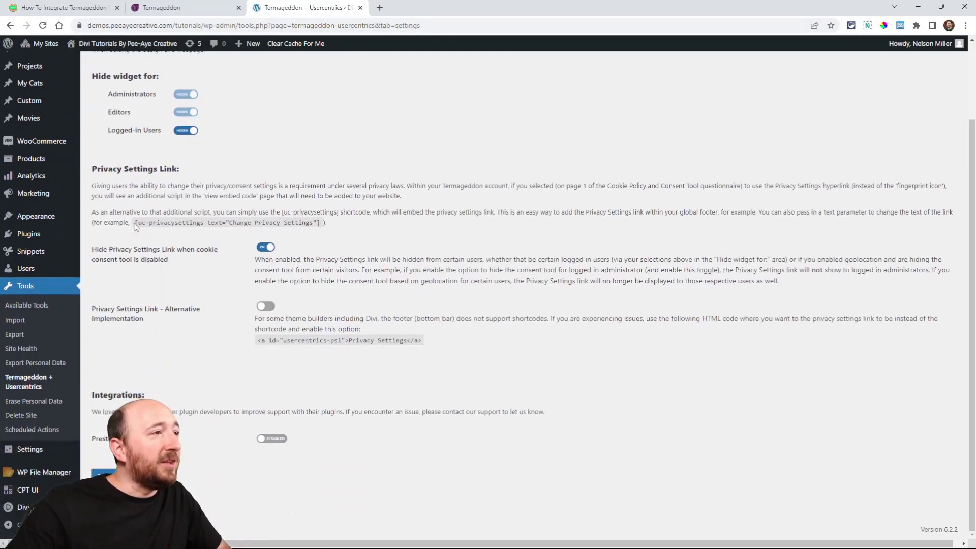
left_click_drag(135, 222, 321, 224)
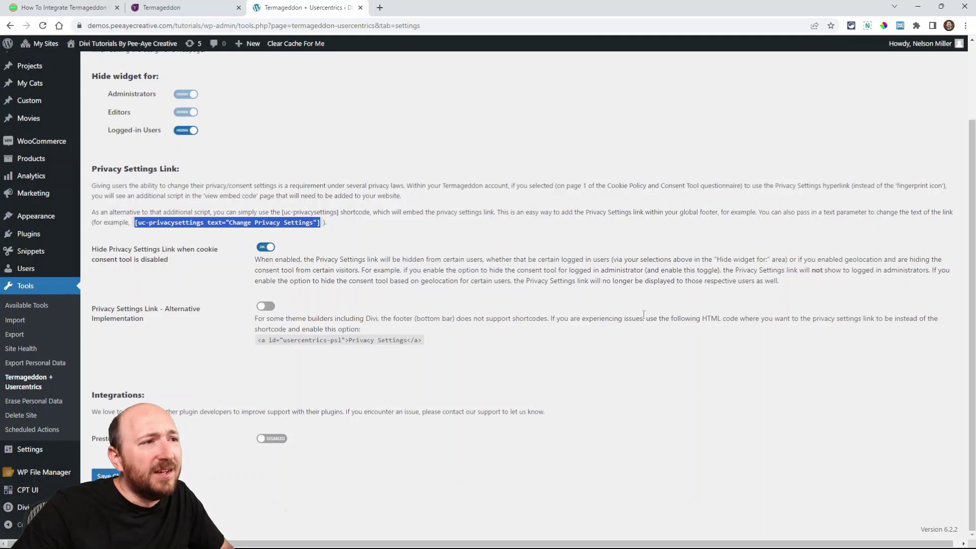
left_click_drag(366, 319, 482, 318)
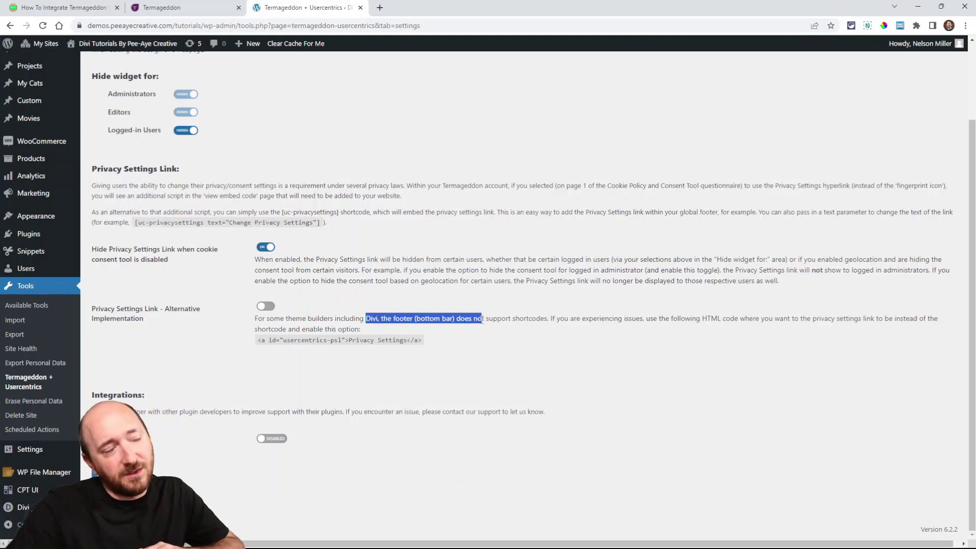
left_click(482, 318)
left_click_drag(425, 342, 259, 342)
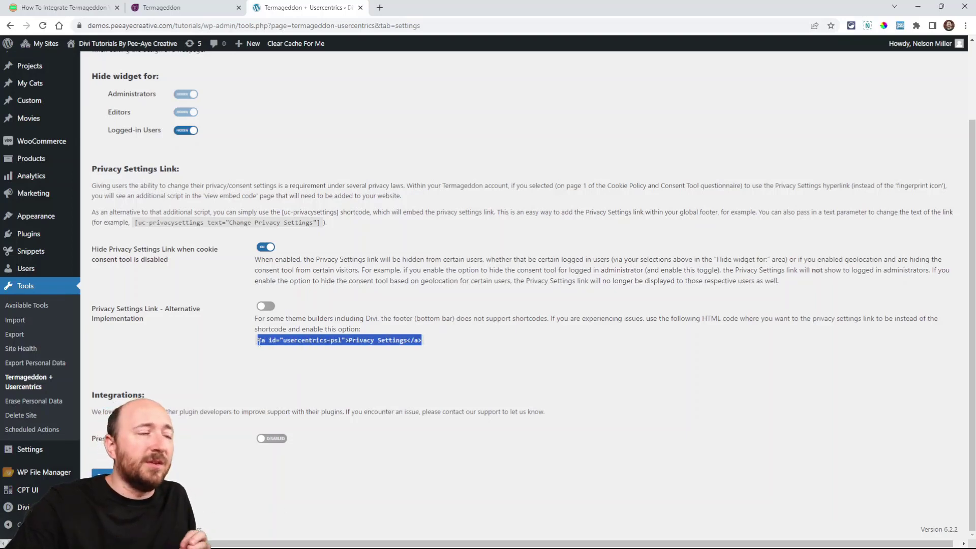
left_click(237, 253)
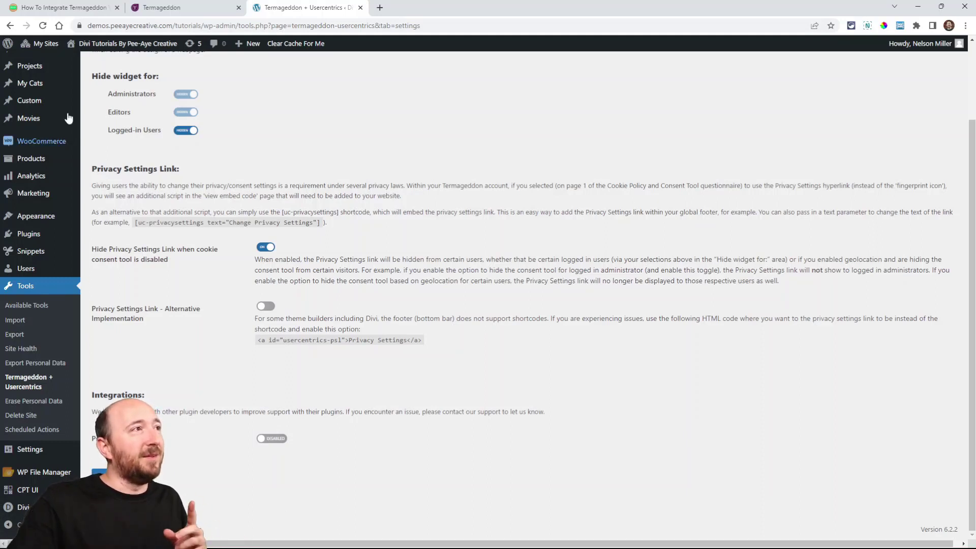
Step: Open the website's front end in a new tab to review the footer's legal links, and return to the tutorial
middle_click(59, 25)
left_click(396, 7)
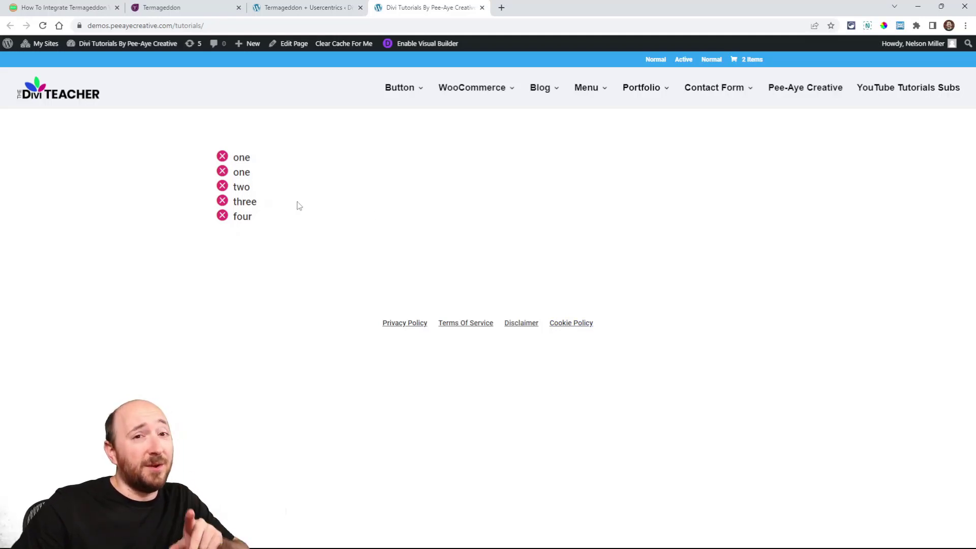
left_click(76, 7)
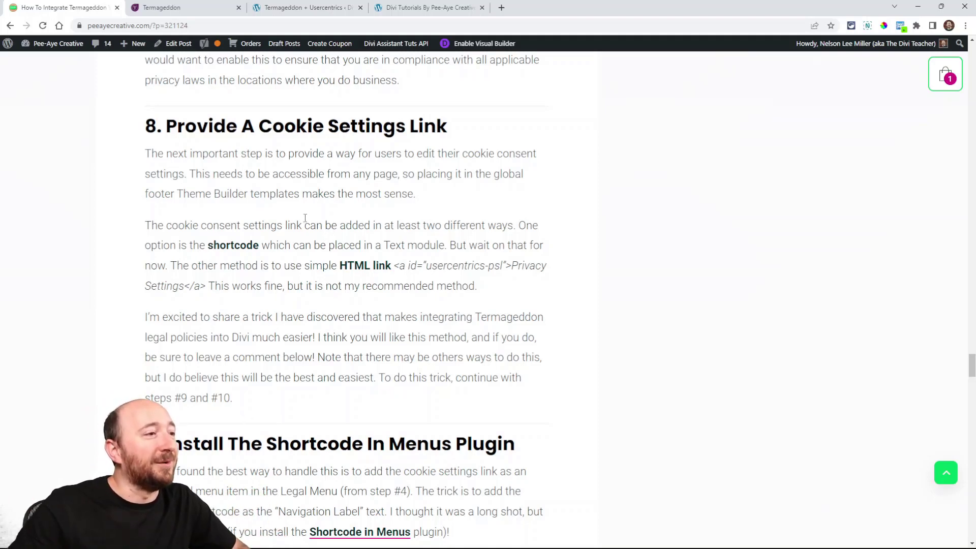
Step: Read tutorial step 9, search the network's plugins for "shortcode in menus", install and activate Shortcode in Menus, and proceed to step 10
scroll(305, 218, "down", 7)
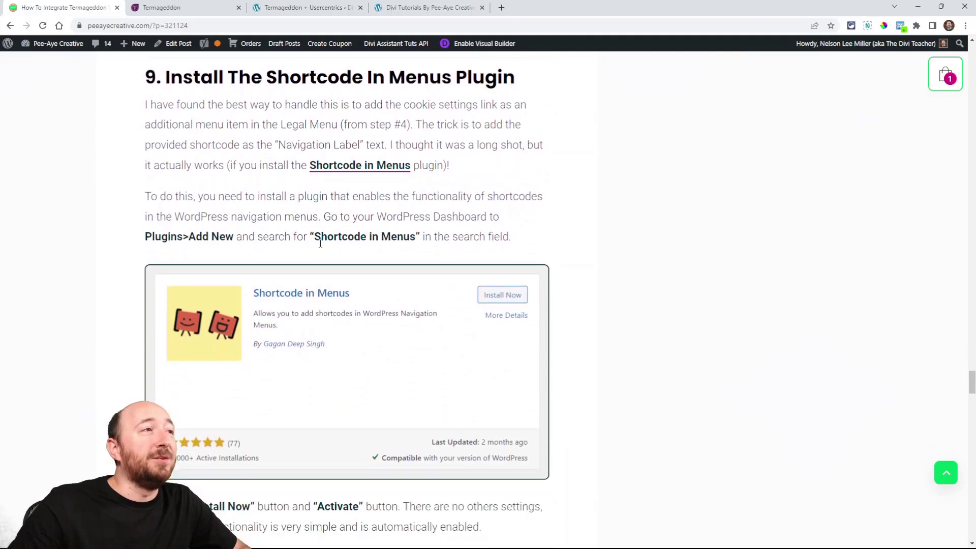
scroll(320, 243, "up", 1)
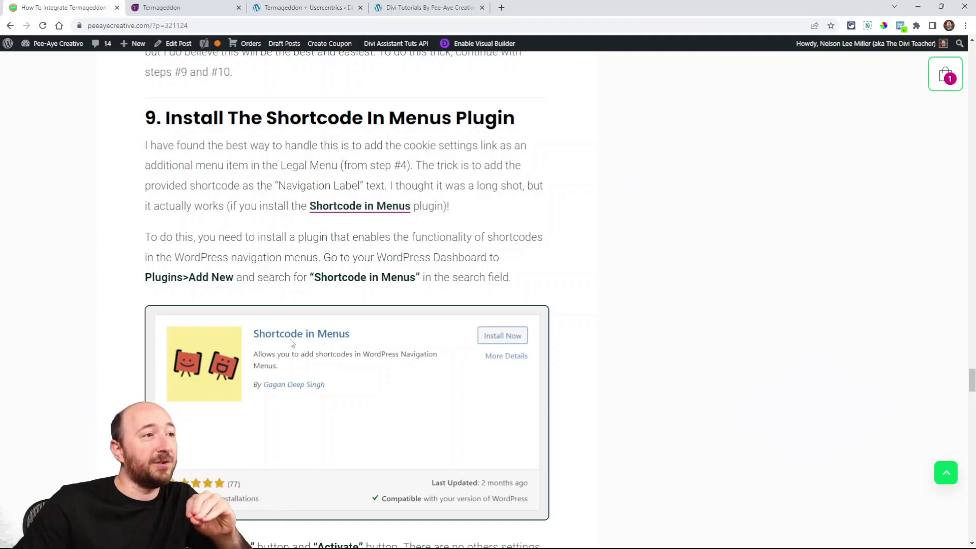
scroll(336, 347, "down", 1)
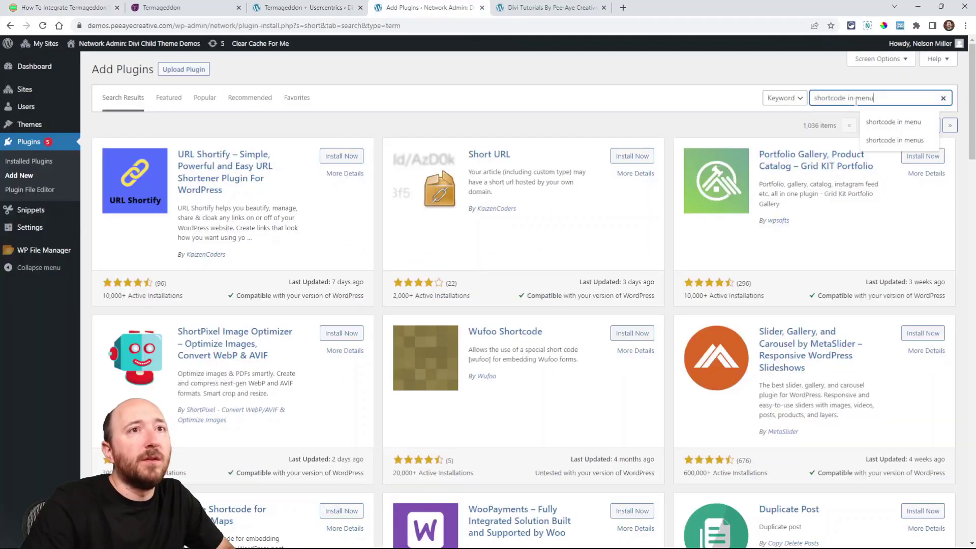
type("shortcode in menus")
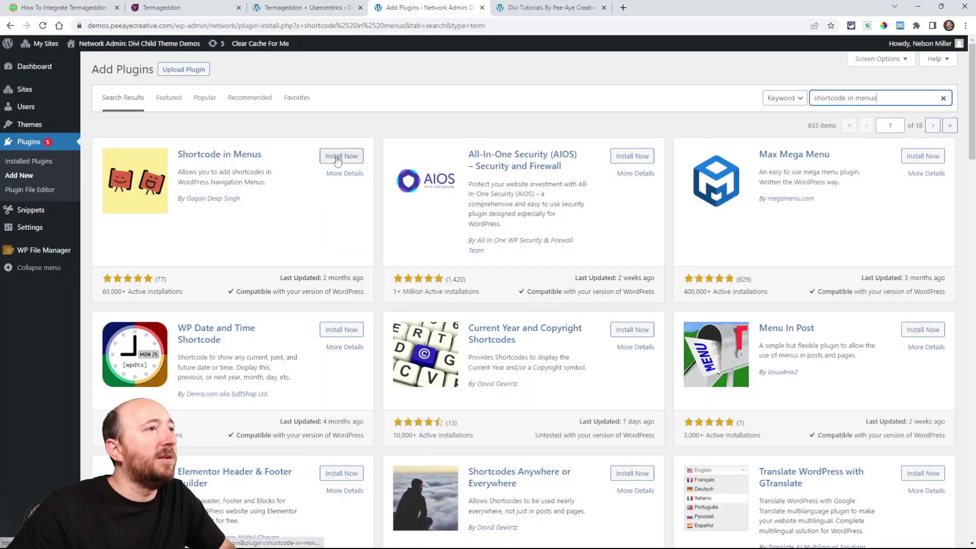
left_click(334, 158)
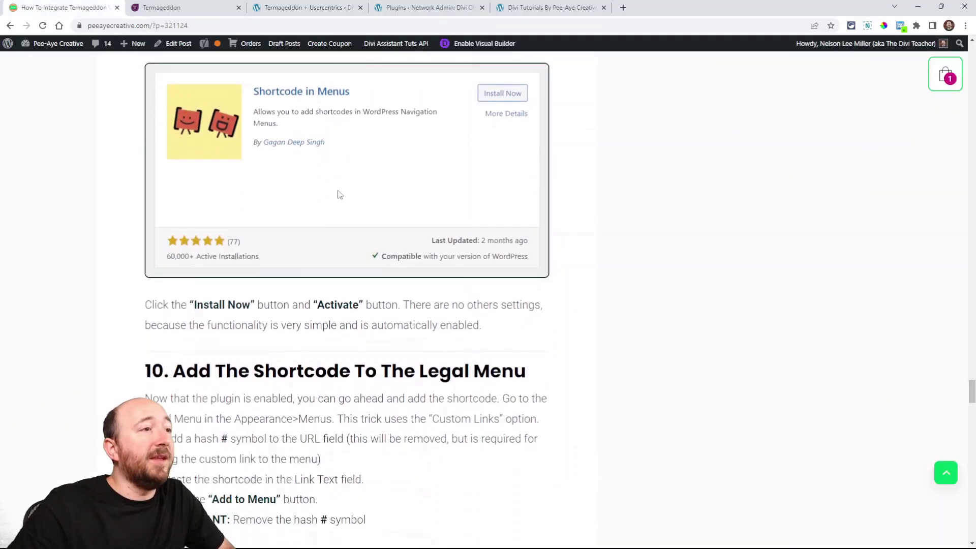
scroll(338, 214, "down", 5)
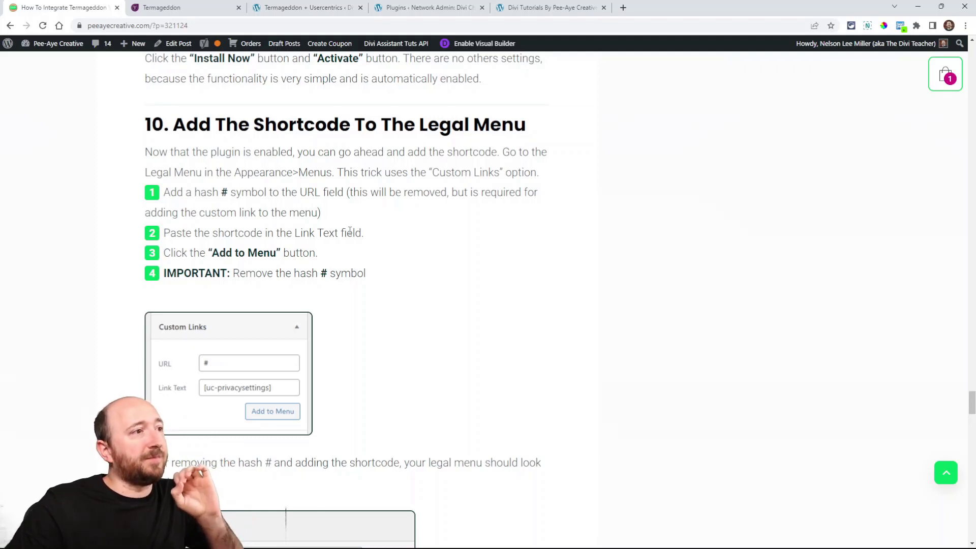
Step: Open the Legal Menu in the demo site's WordPress menu editor, following tutorial step 10
scroll(350, 231, "down", 1)
left_click(279, 7)
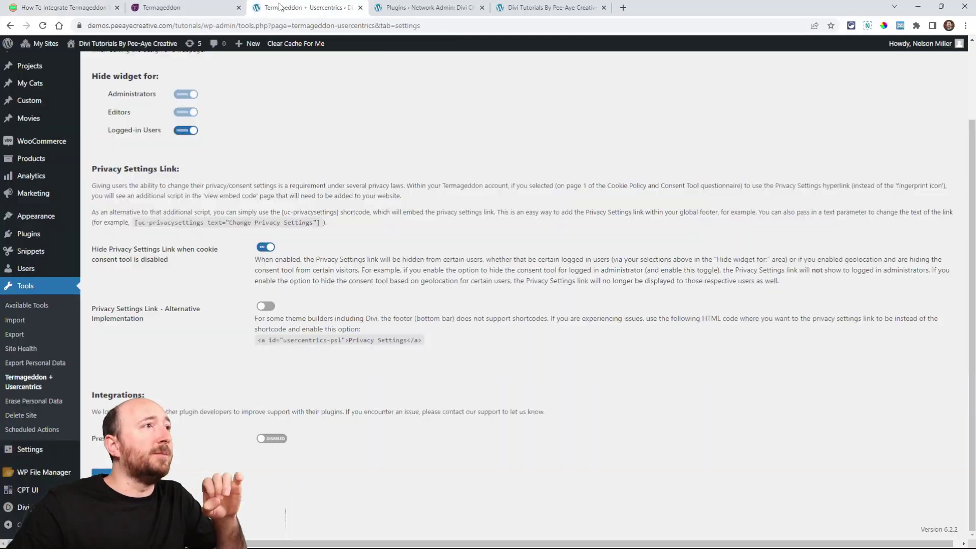
mouse_move(47, 217)
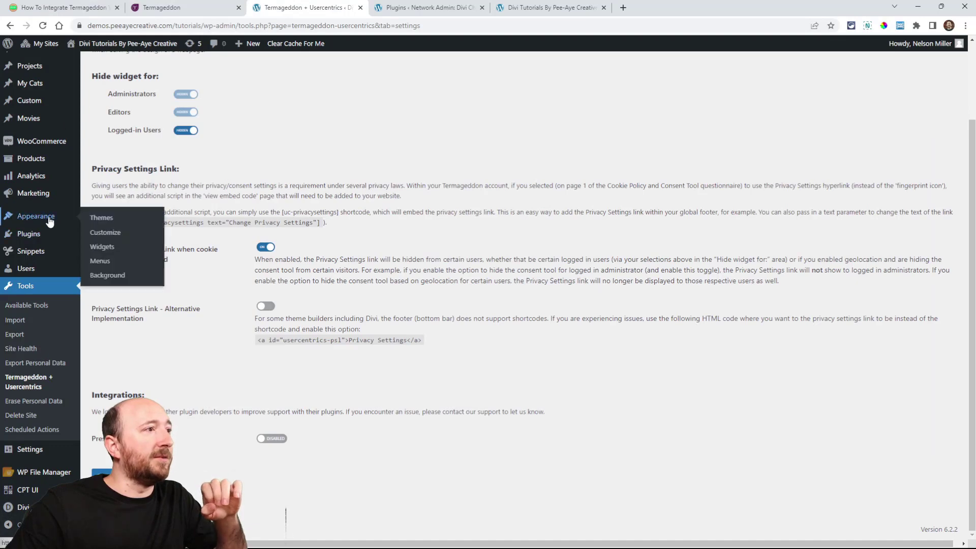
left_click(102, 263)
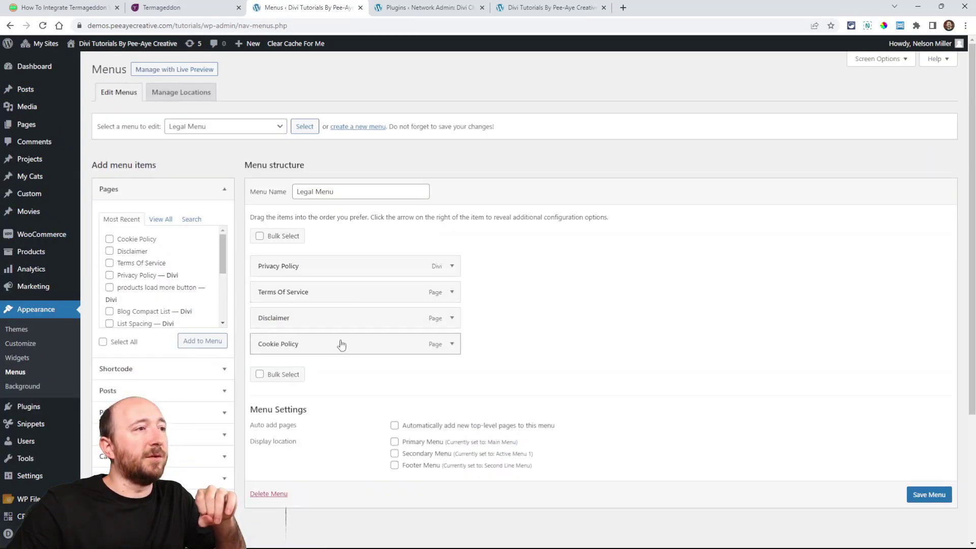
Step: Start a new custom link for the Legal Menu with # as its URL
scroll(374, 331, "down", 3)
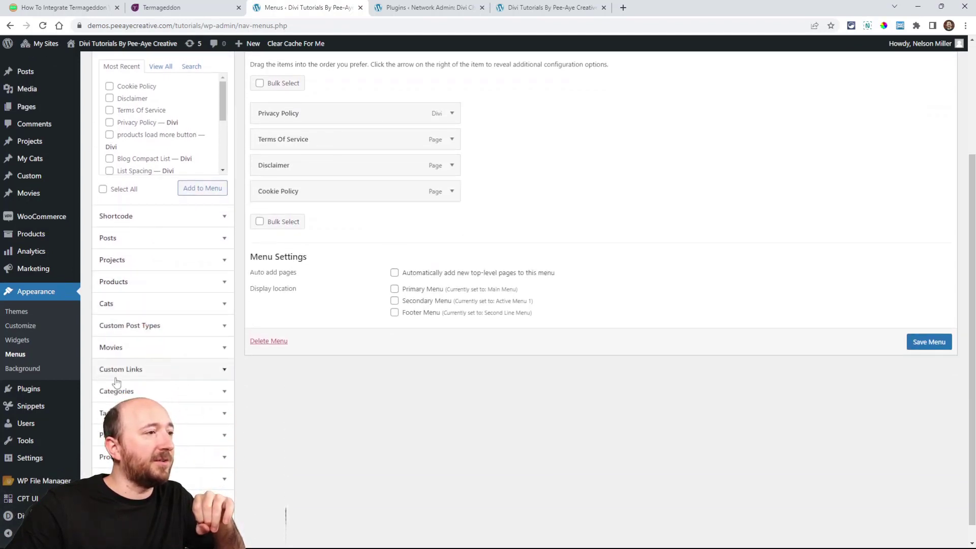
left_click(148, 379)
left_click(157, 300)
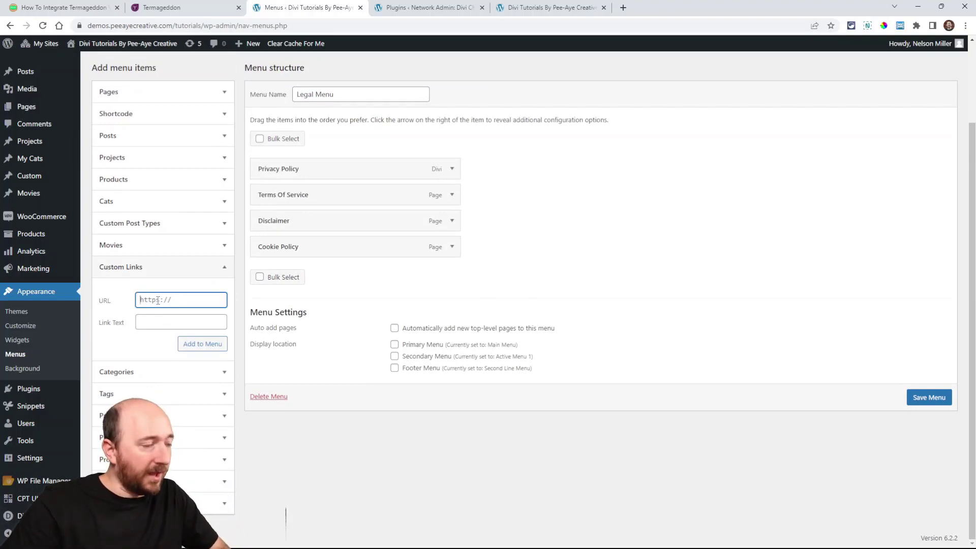
type("#")
left_click(160, 321)
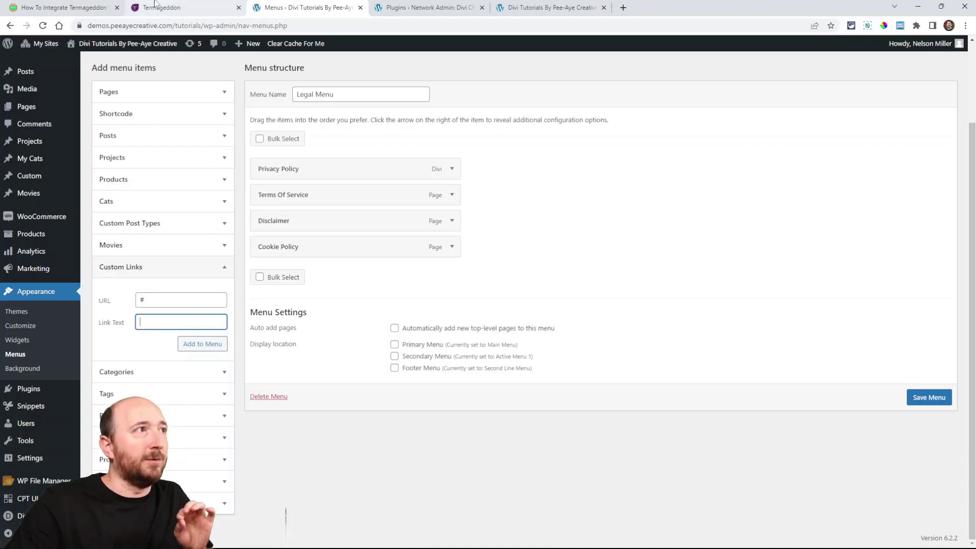
Step: Review tutorial step 10's instructions on the hash URL, the shortcode as link text, and removing the hash
left_click(64, 7)
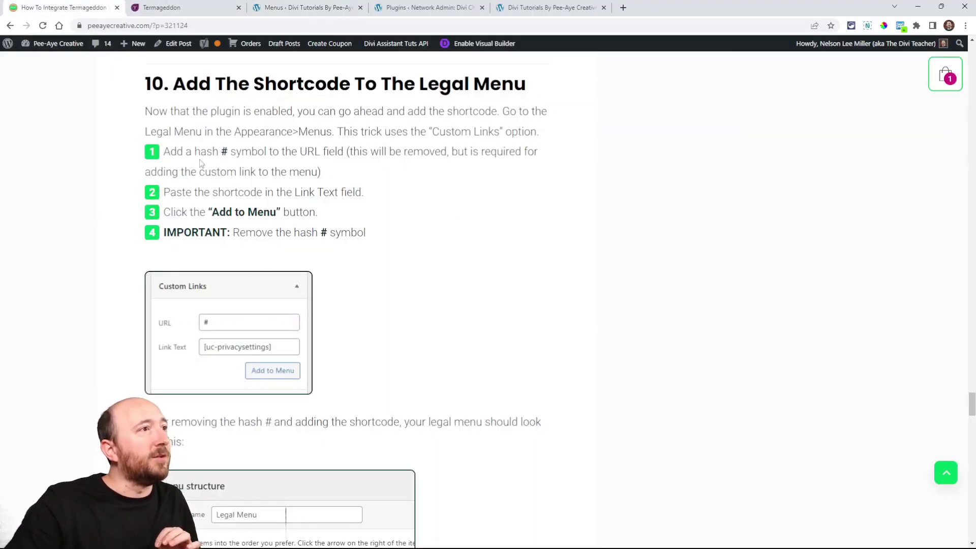
left_click_drag(195, 151, 521, 152)
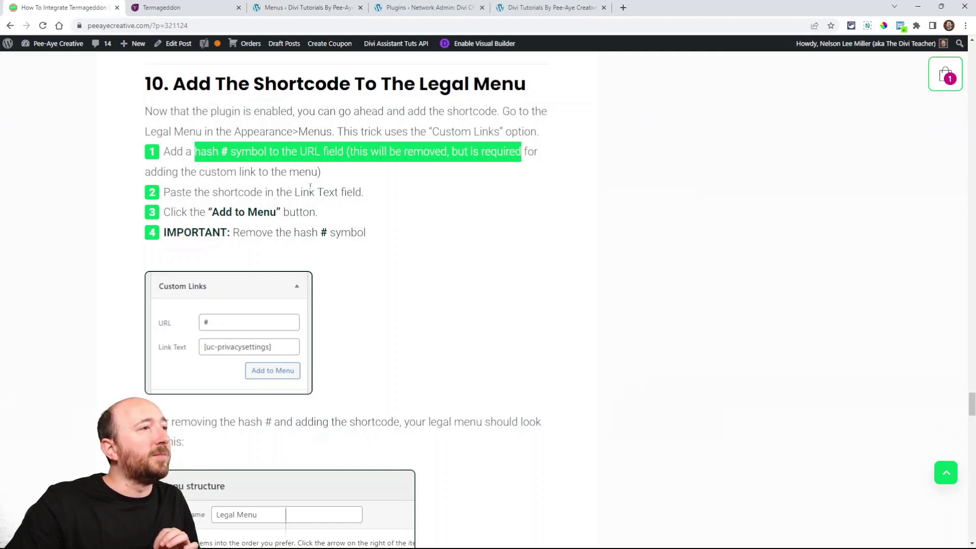
left_click_drag(176, 192, 344, 201)
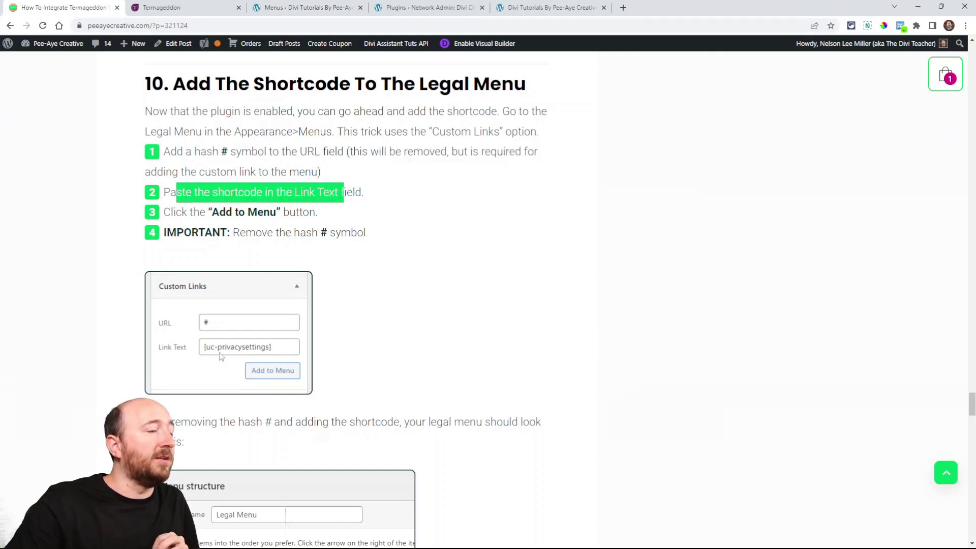
scroll(206, 354, "down", 1)
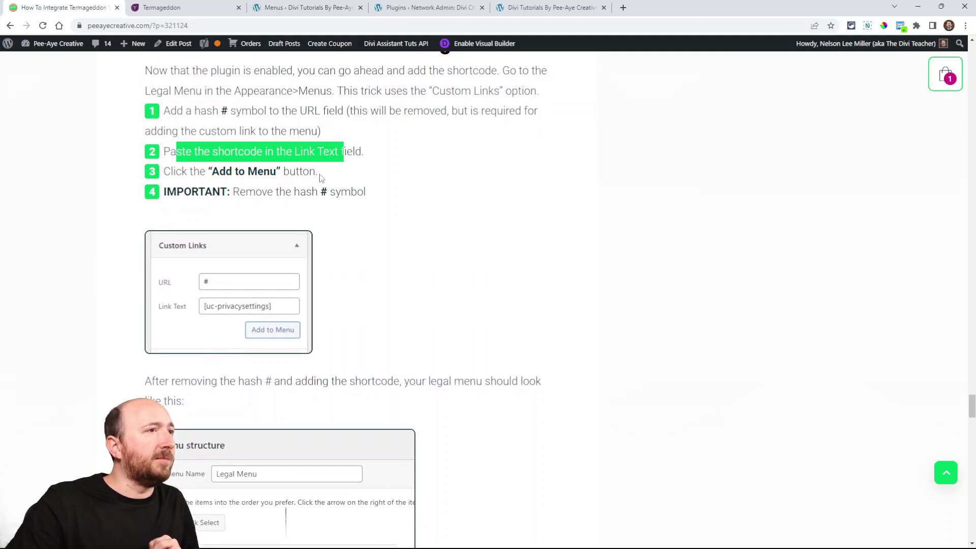
left_click(267, 207)
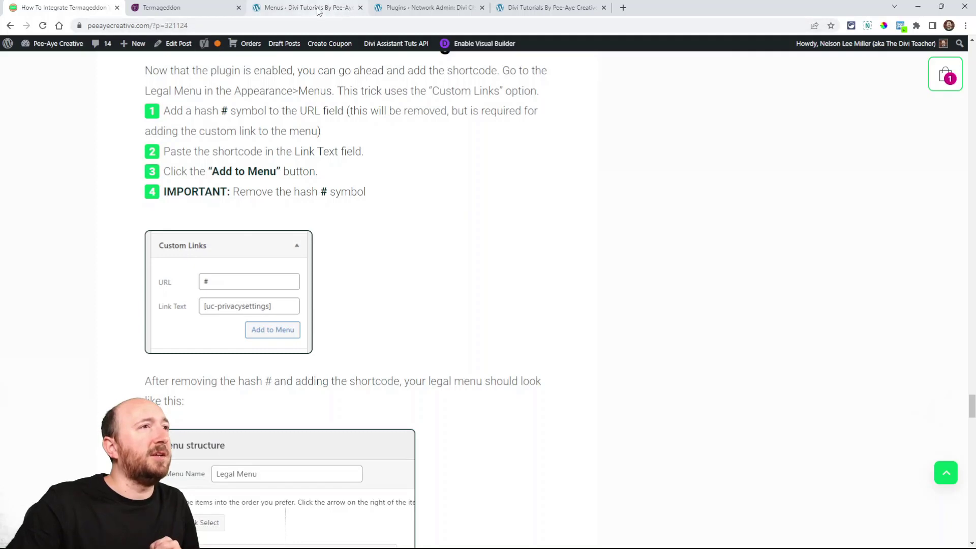
Step: Open the Termageddon + Usercentrics settings in a new tab and copy the example privacy settings shortcode with its text parameter
left_click(396, 4)
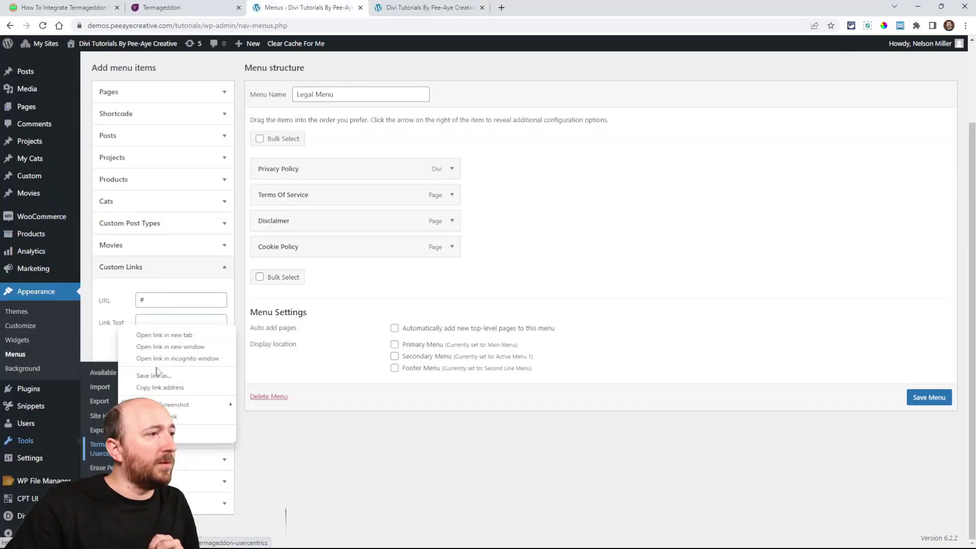
left_click(153, 333)
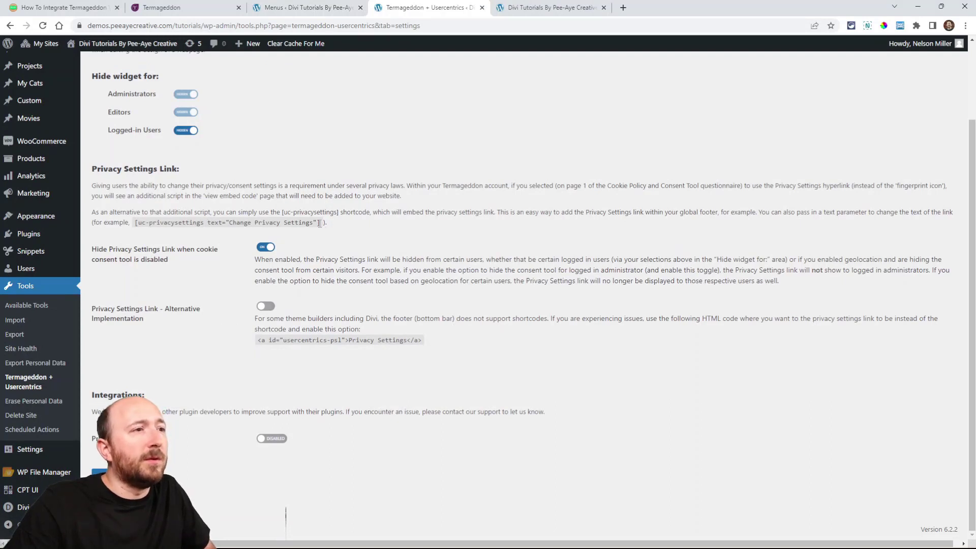
left_click_drag(320, 224, 136, 224)
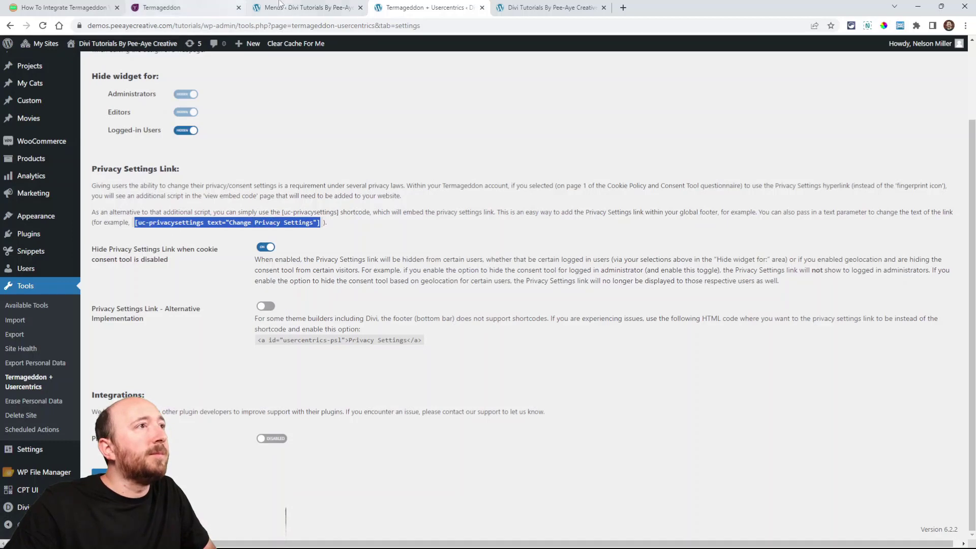
Step: Enter [uc-privacysettings] as the custom link's text and add the link to the Legal Menu
left_click(279, 6)
left_click_drag(221, 323, 130, 328)
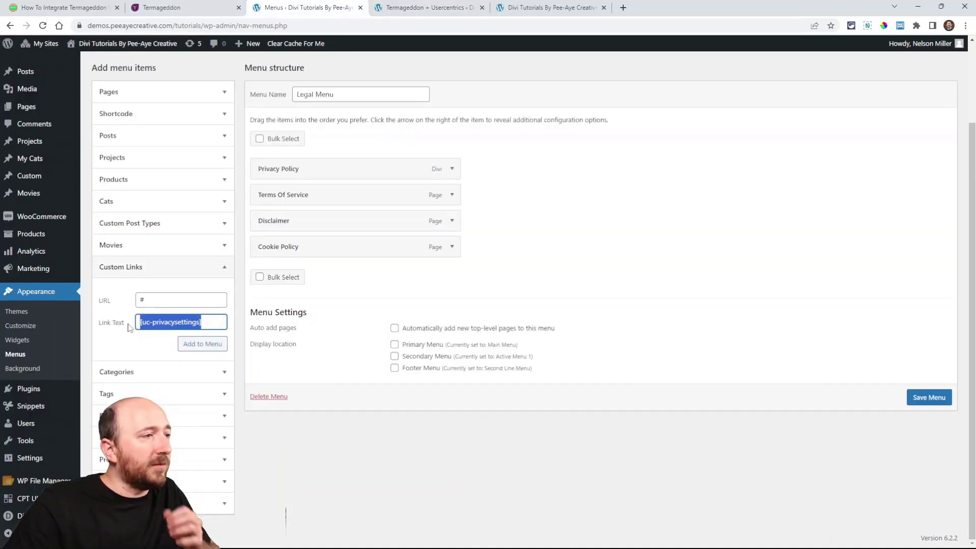
left_click(190, 349)
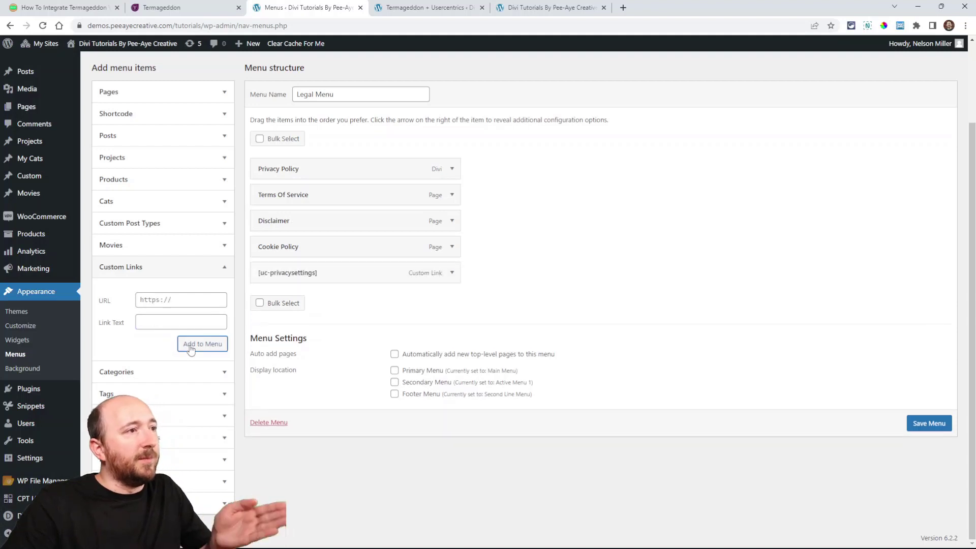
Step: Remove the # from the [uc-privacysettings] menu item's URL and save the Legal Menu
left_click(452, 274)
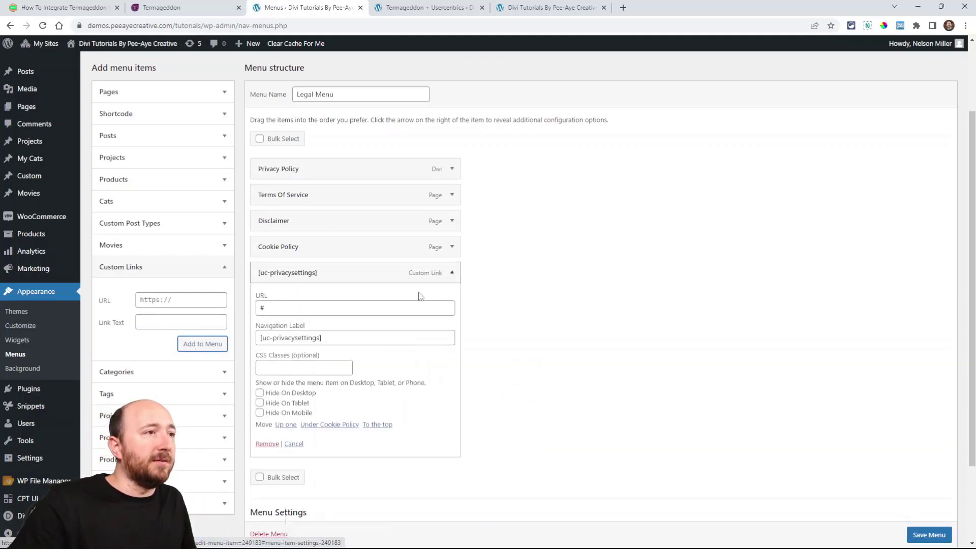
left_click(296, 308)
key("BackSpace")
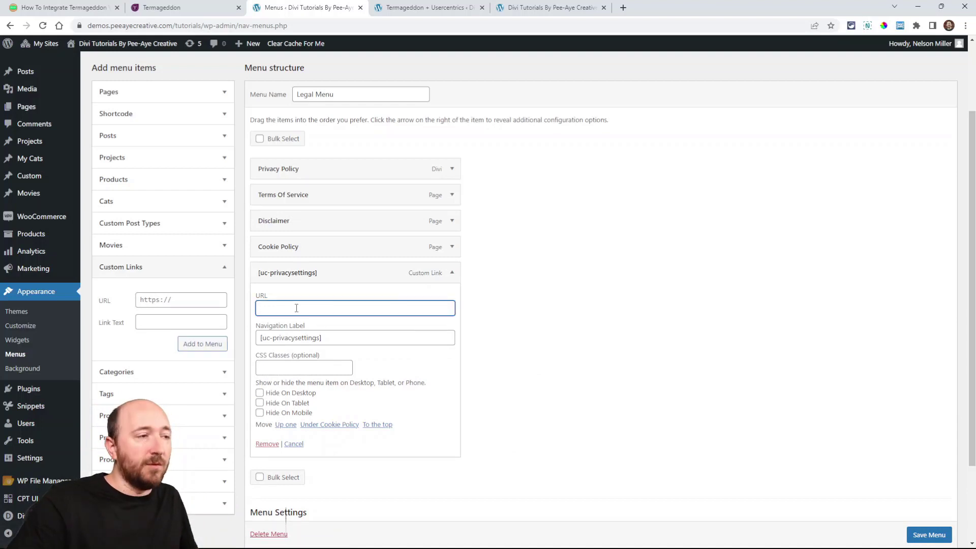
left_click(452, 273)
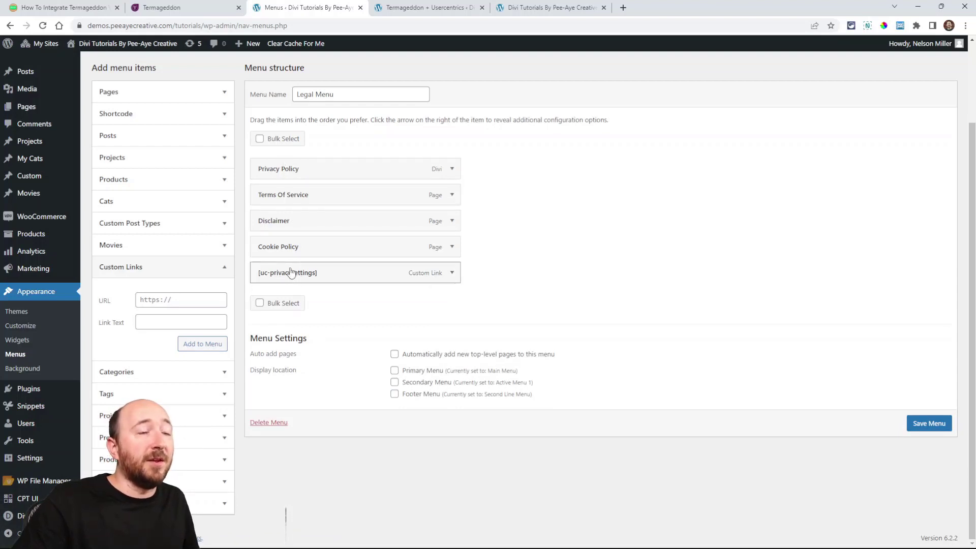
left_click(918, 426)
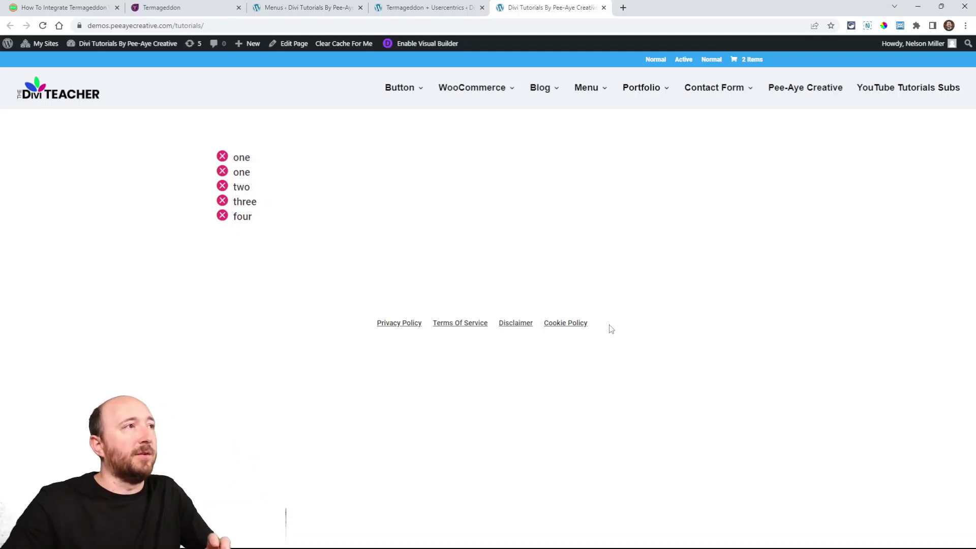
Step: Return to the tutorial and examine step 10's example of the finished Legal Menu structure
left_click(57, 7)
scroll(399, 309, "down", 10)
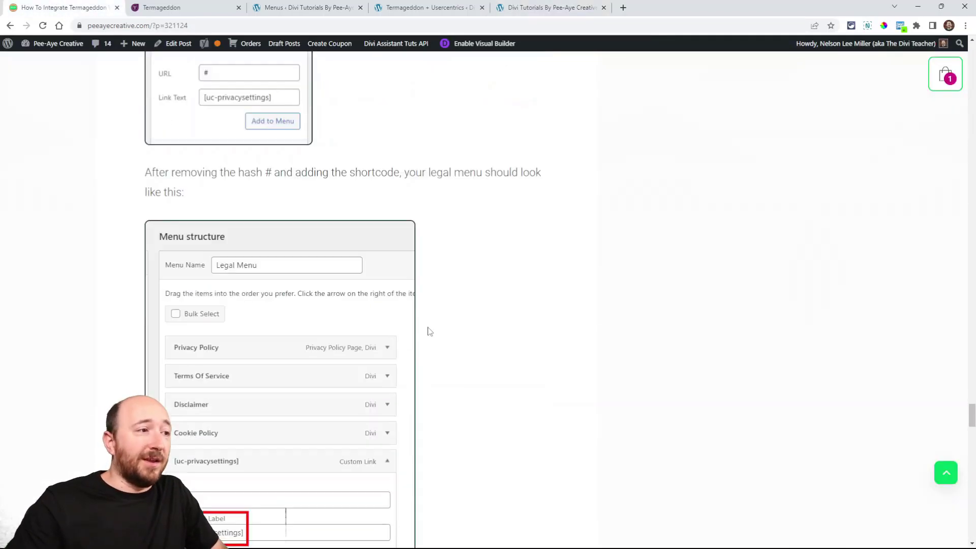